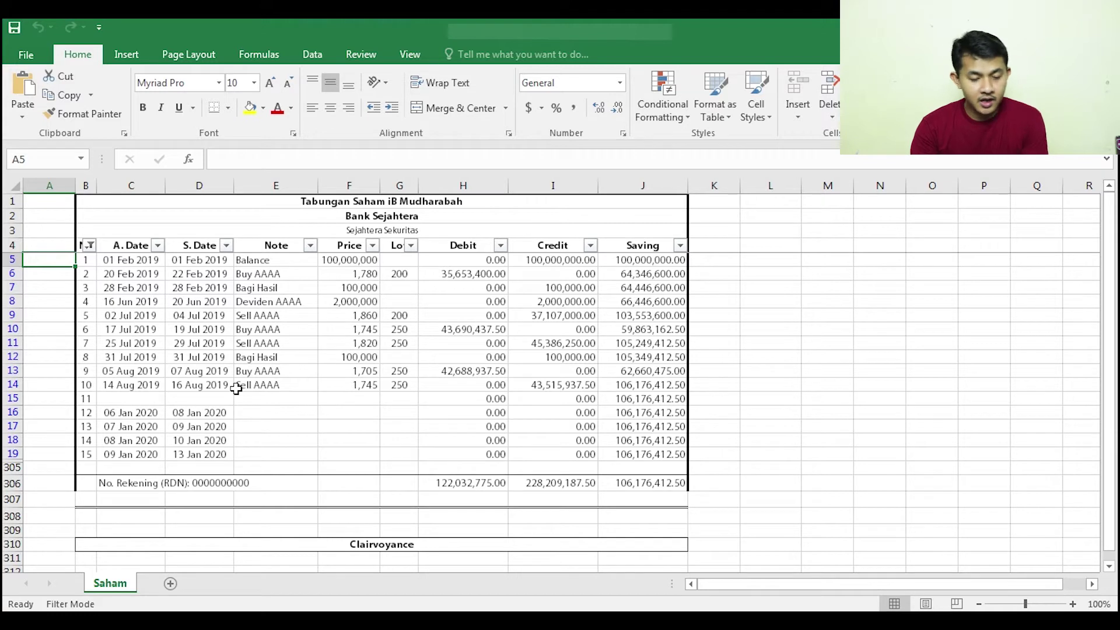
- Highlight the numbering, A. Date, S. Date and Debit columns to explain them
left_click(82, 179)
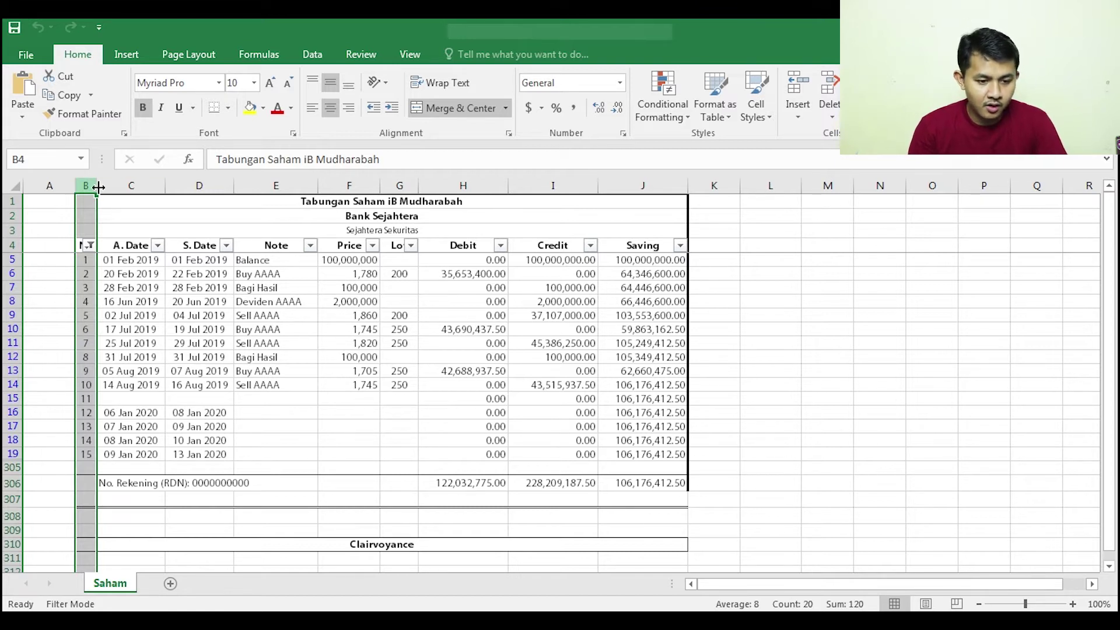
left_click(132, 186)
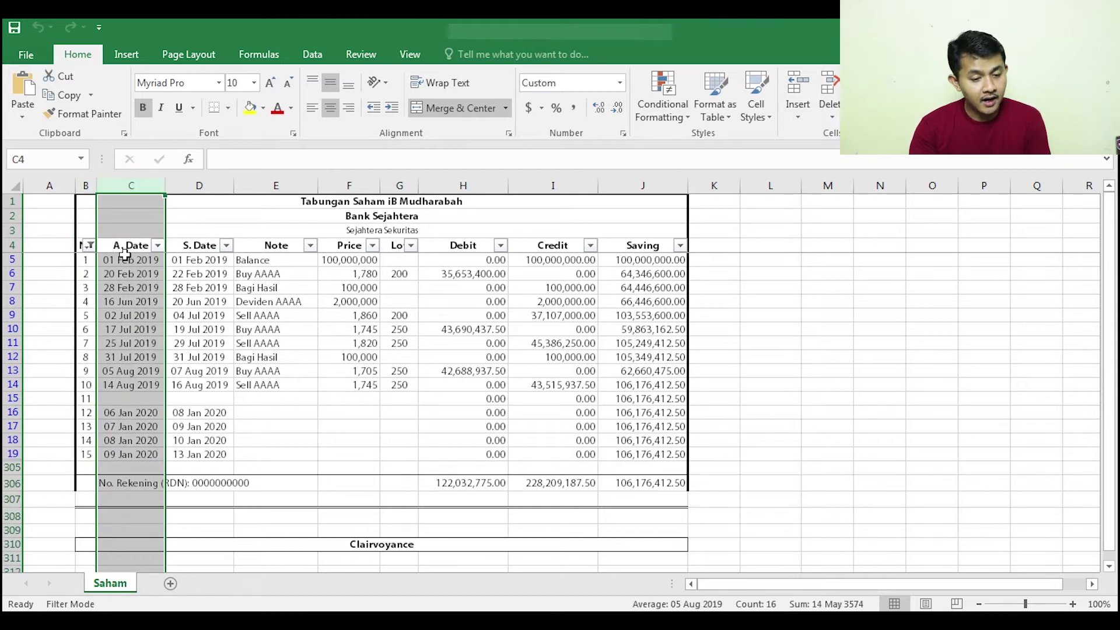
left_click(200, 185)
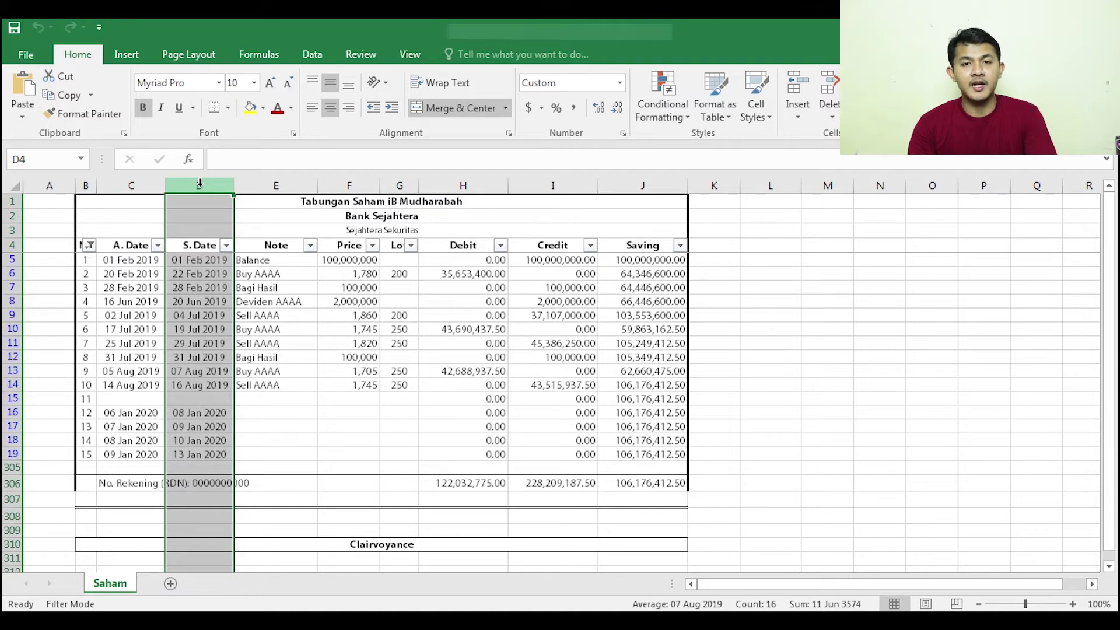
left_click_drag(199, 183, 124, 181)
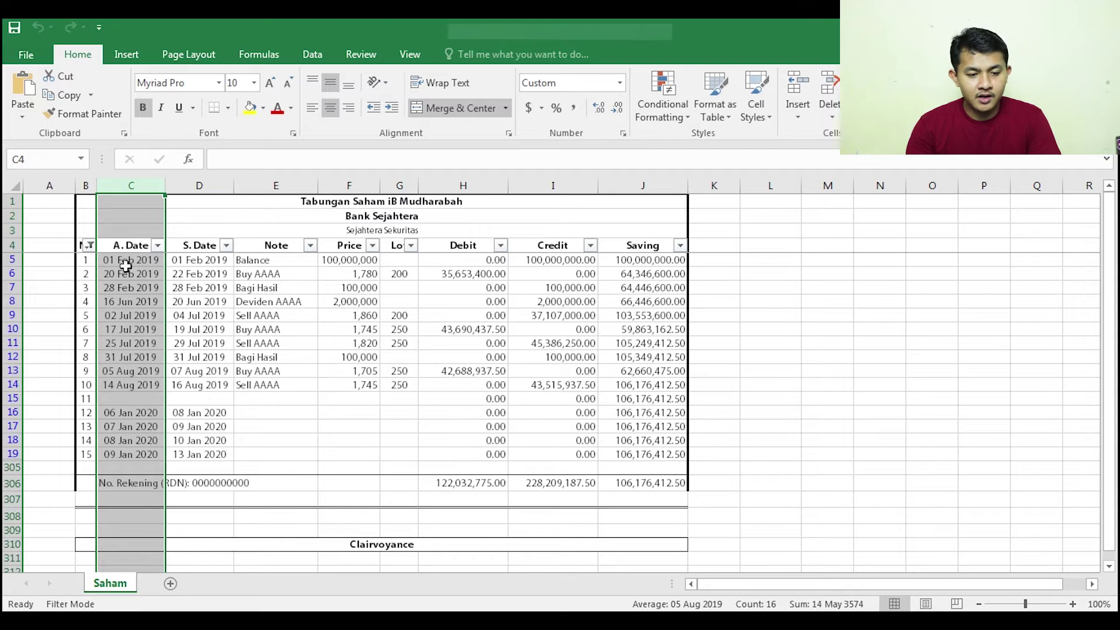
left_click(194, 187)
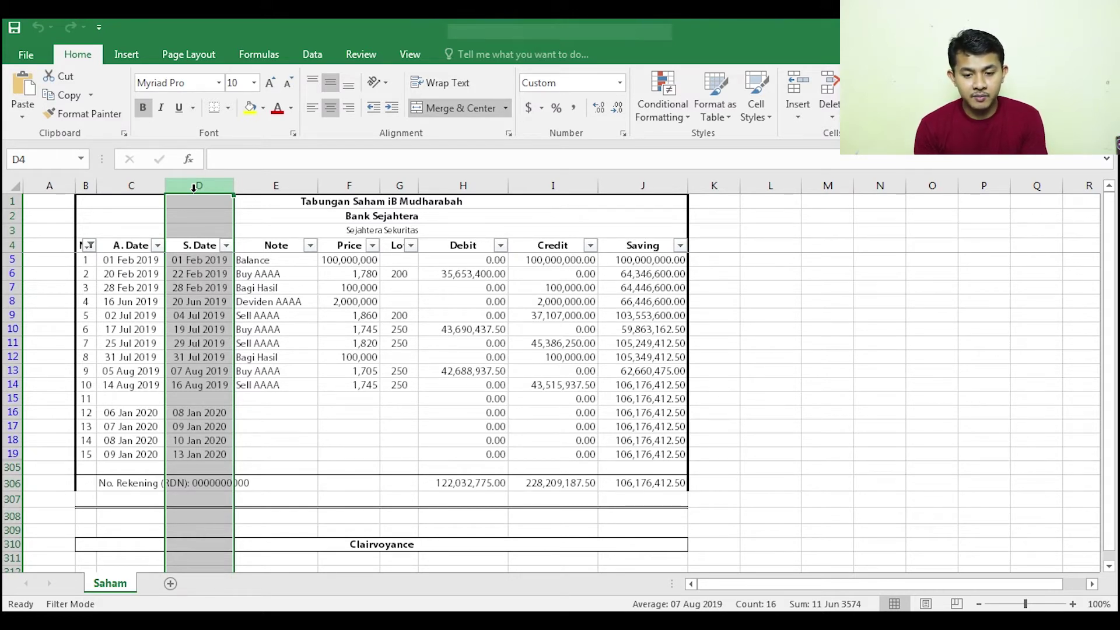
left_click(470, 185)
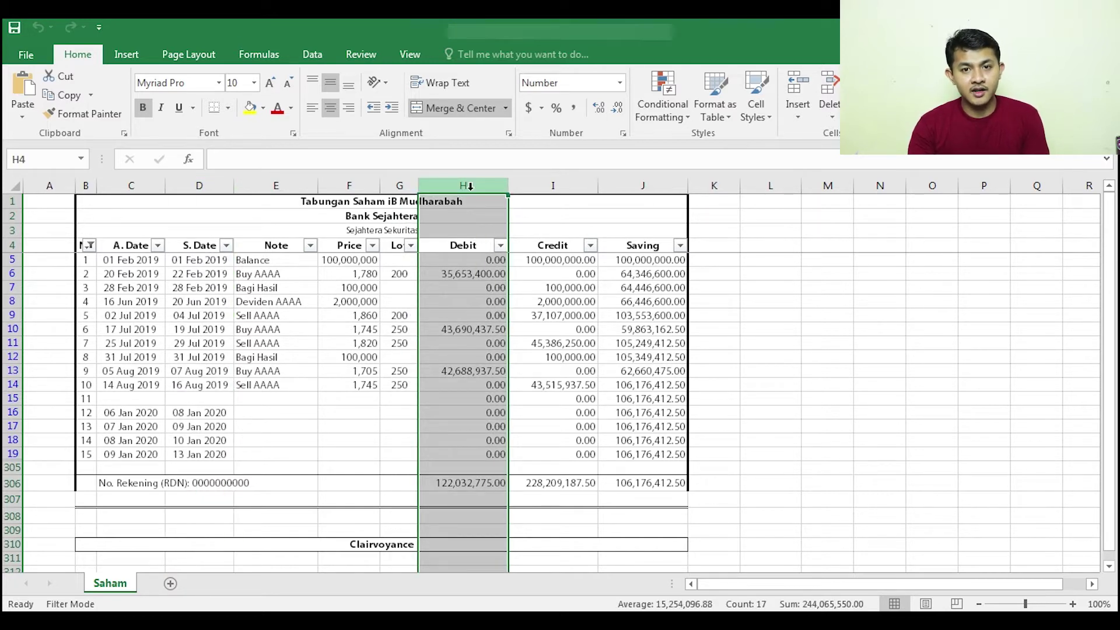
- Inspect D8's settlement formula, the S. Date and Note columns, and the Deviden AAAA entry in E8
left_click(217, 299)
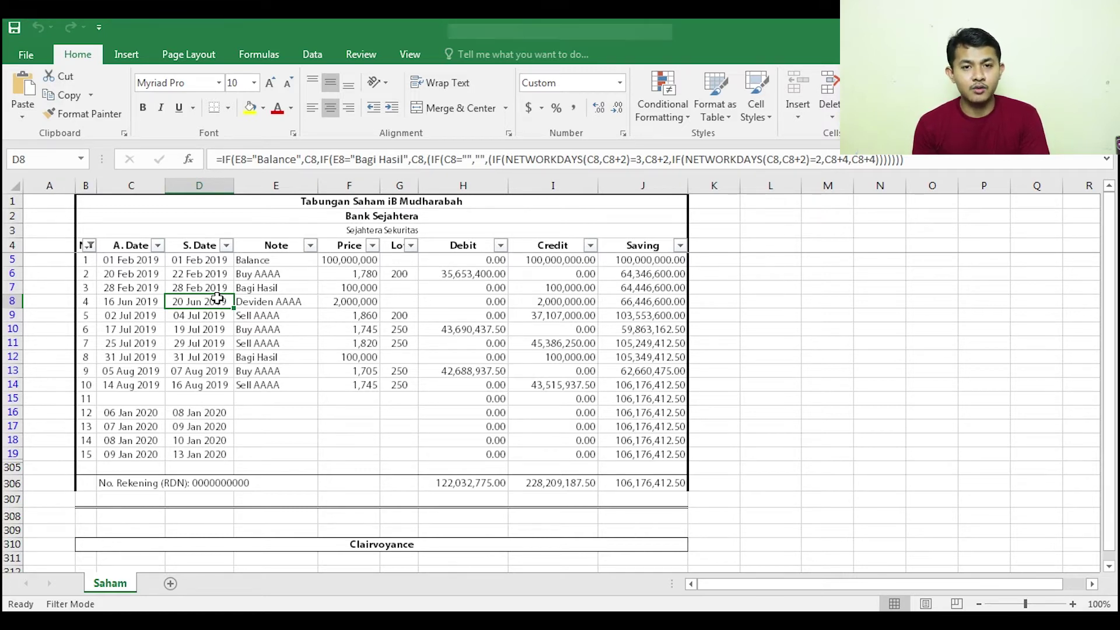
left_click(207, 180)
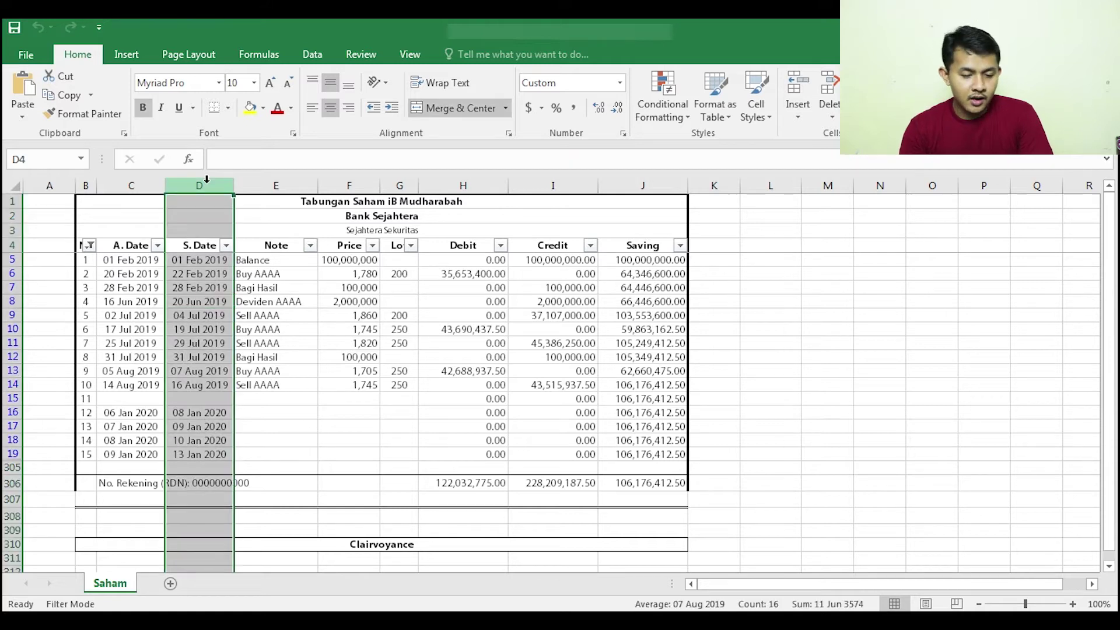
left_click(273, 185)
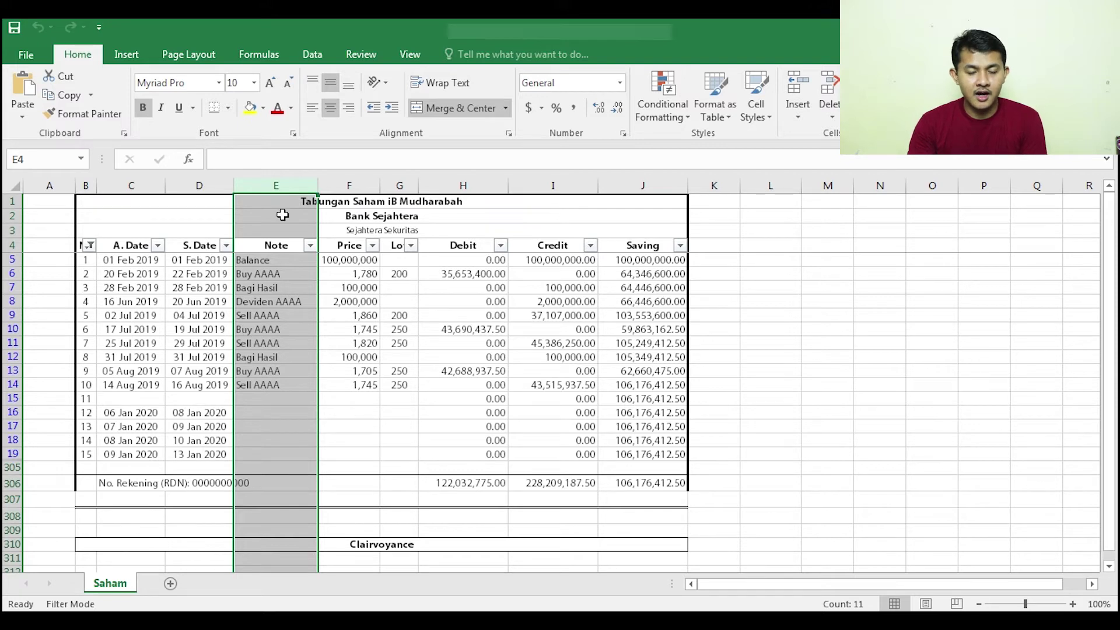
left_click(260, 302)
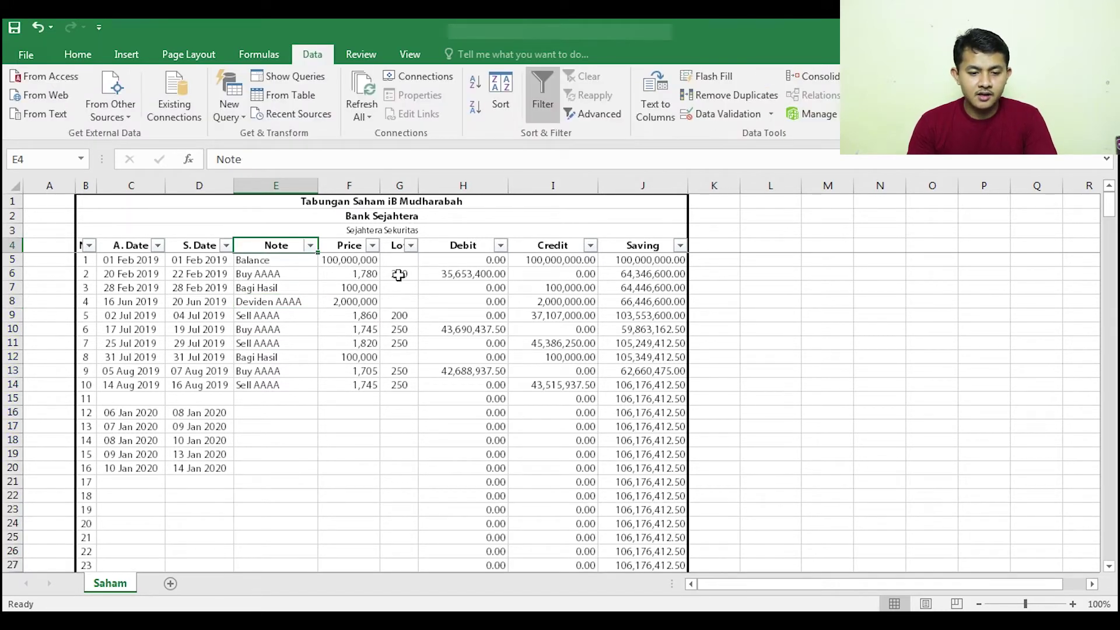
- Filter the Note column to show only the Bagi Hasil rows
left_click(309, 246)
left_click(170, 404)
left_click(172, 417)
left_click(211, 555)
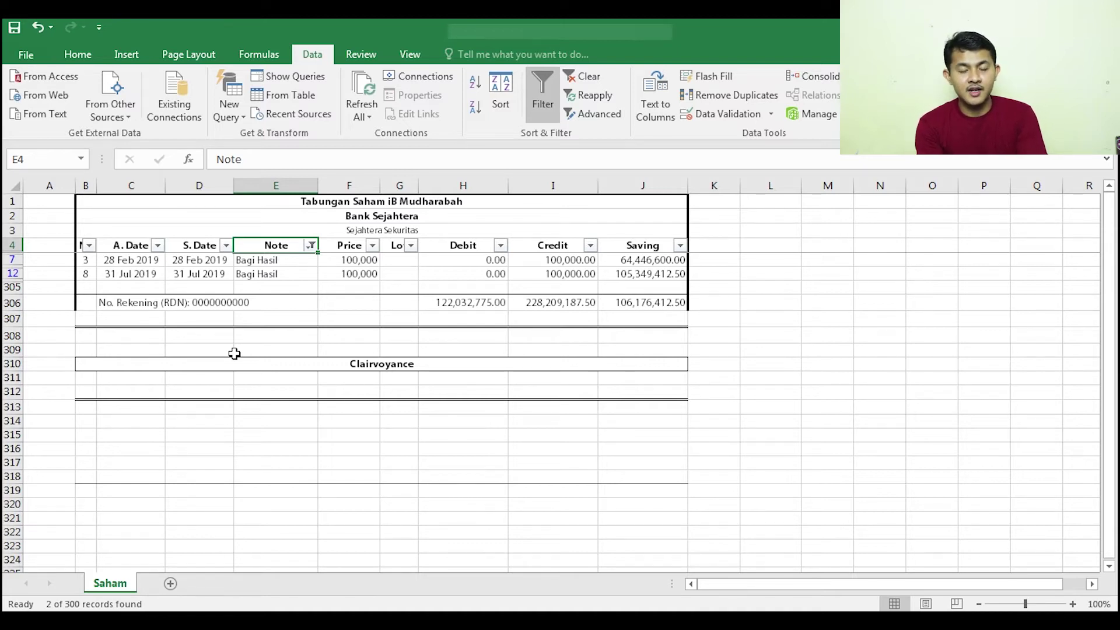
- Switch the Note filter to show only the Balance row
left_click(311, 246)
left_click(175, 417)
left_click(173, 430)
left_click(213, 555)
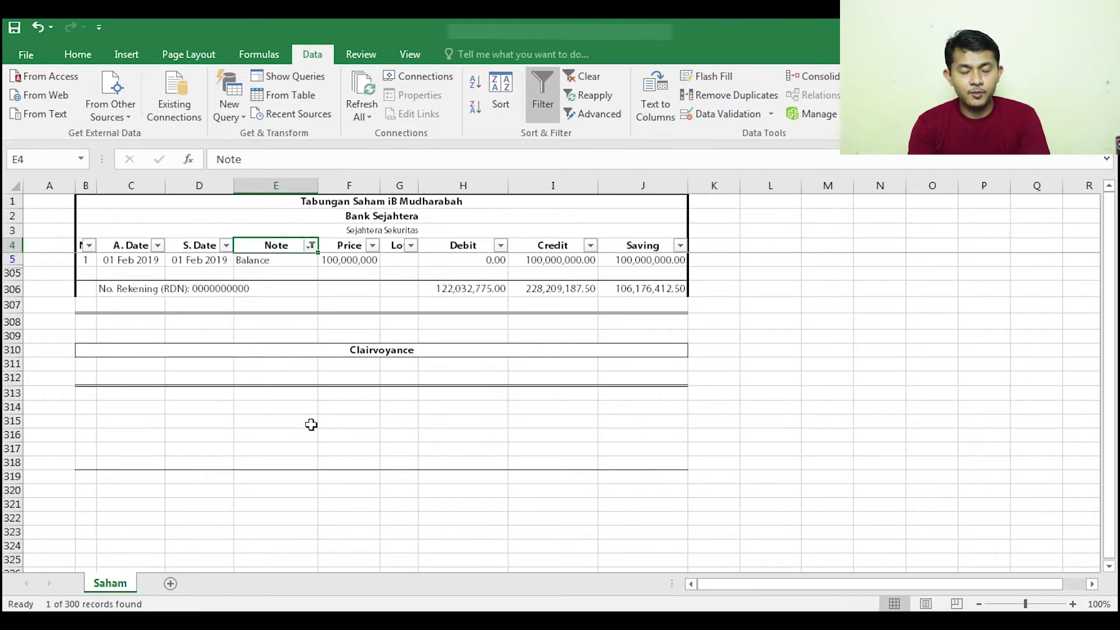
- Switch the Note filter to show only the Buy AAAA rows
left_click(310, 245)
left_click(172, 430)
left_click(172, 444)
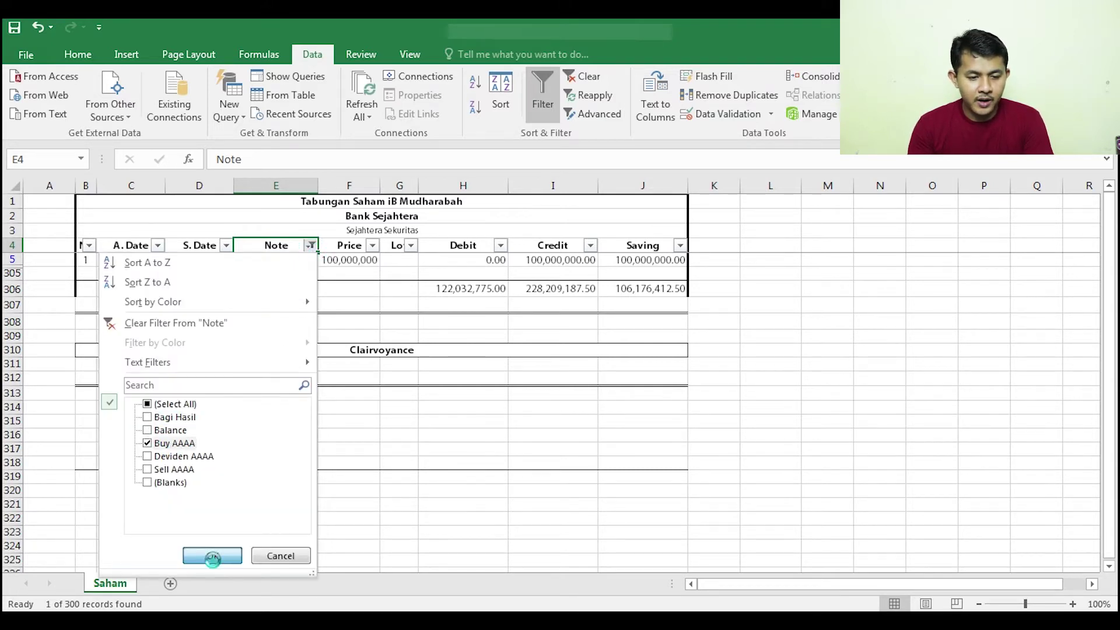
left_click(212, 556)
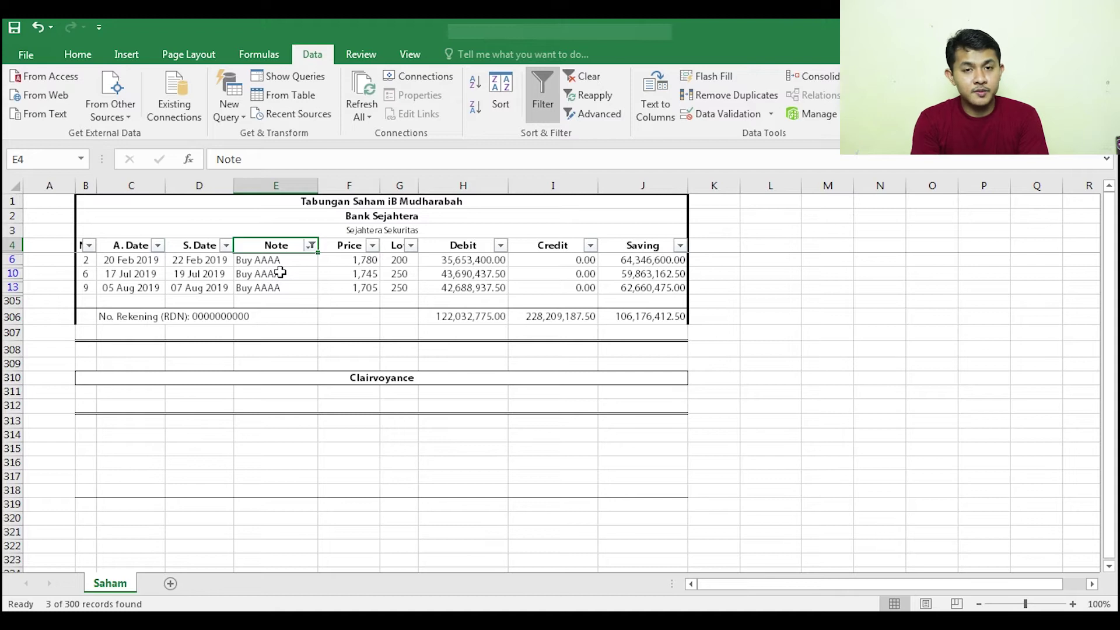
- Switch the Note filter to show only the Sell AAAA rows
left_click(311, 245)
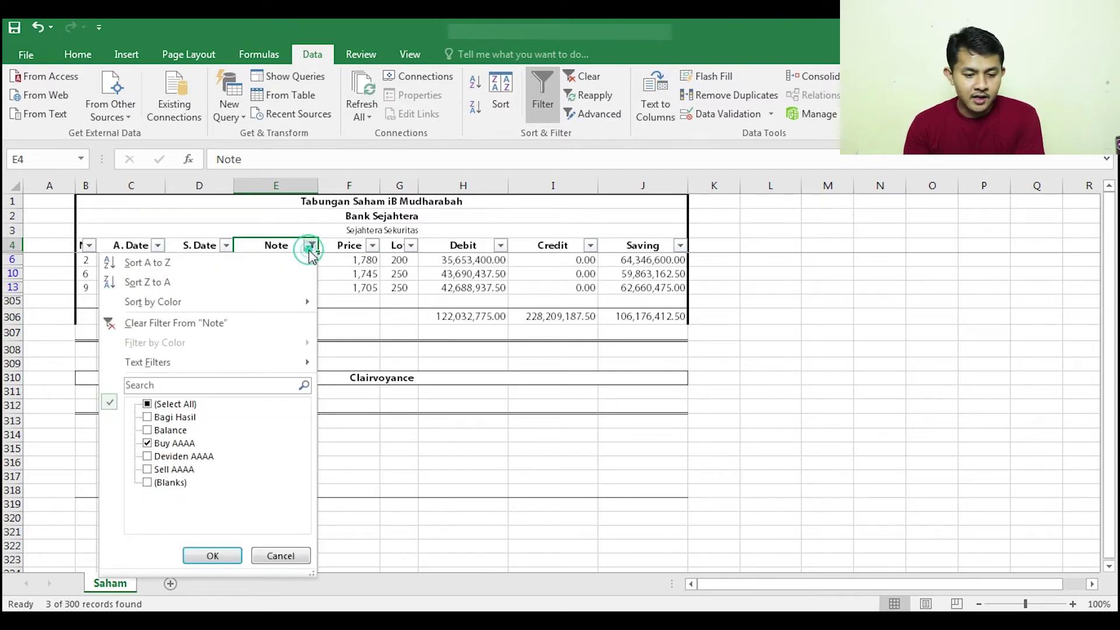
left_click(194, 444)
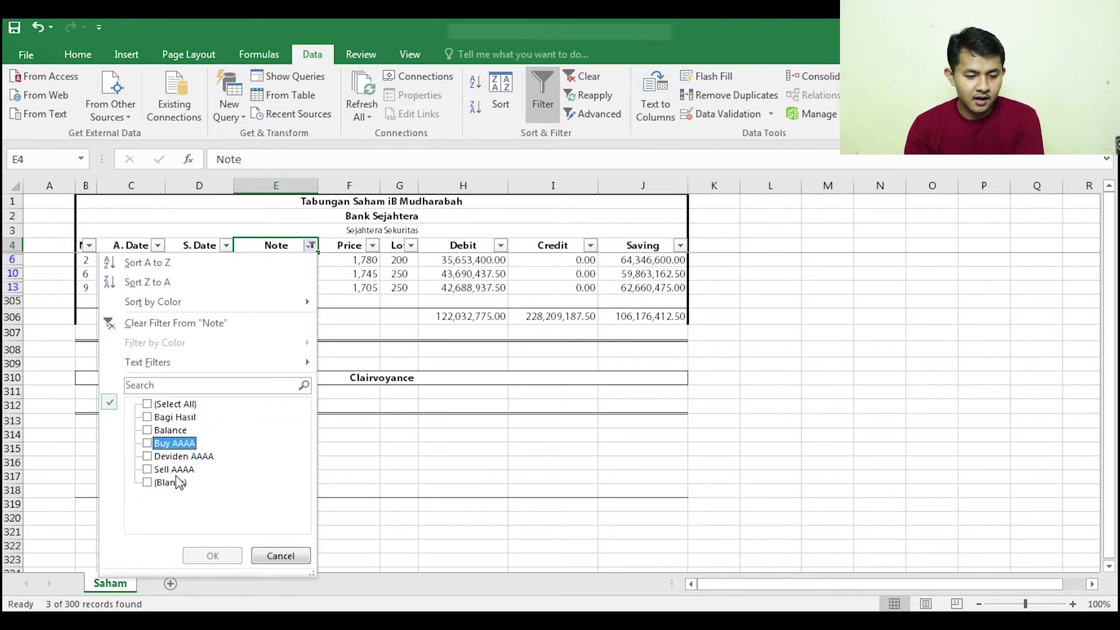
left_click(176, 470)
left_click(211, 554)
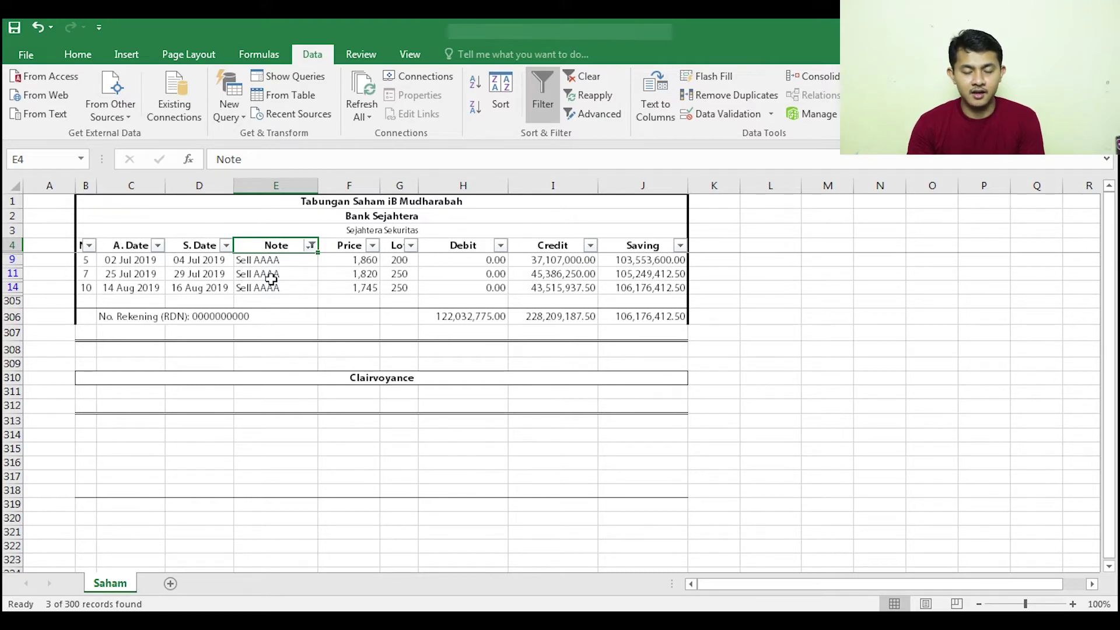
- Switch the Note filter to show only the Deviden AAAA row
left_click(311, 245)
left_click(173, 469)
left_click(183, 457)
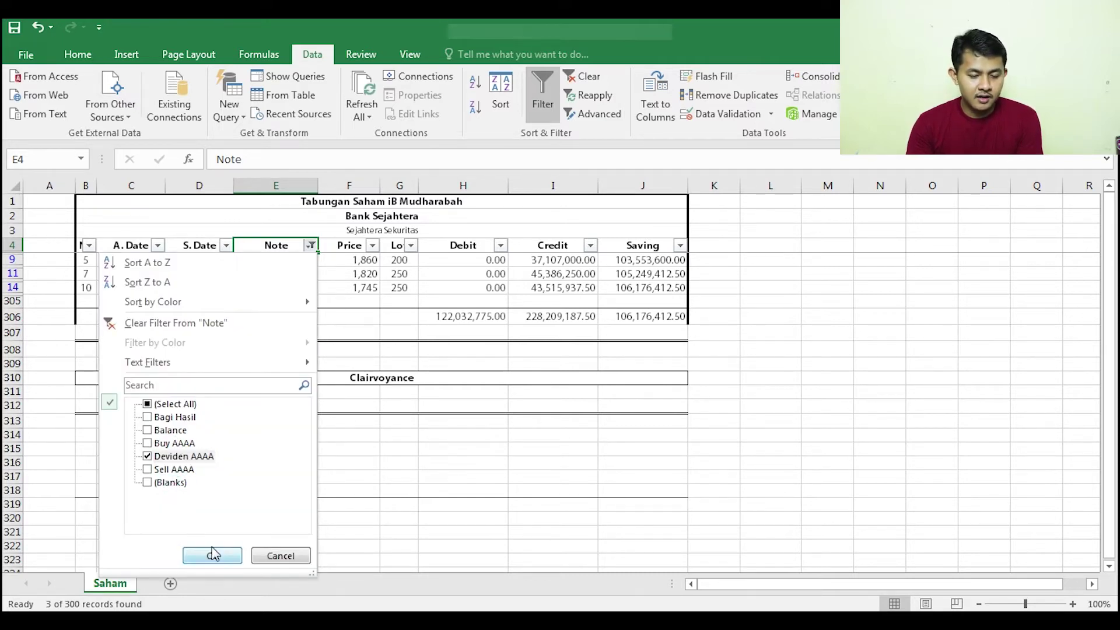
left_click(214, 554)
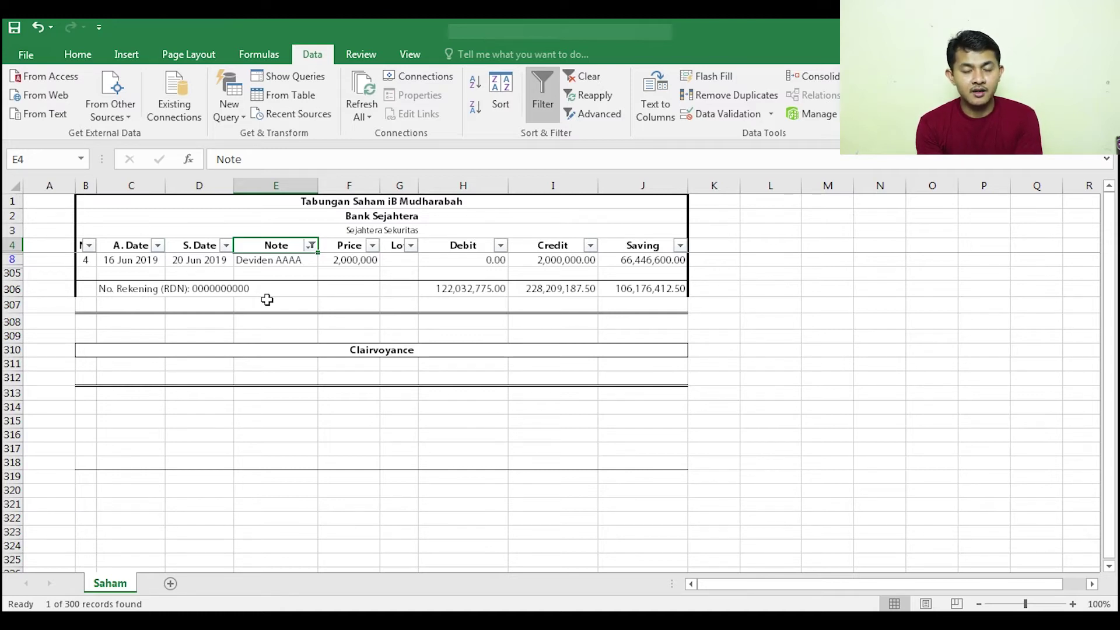
key("ctrl+z")
left_click(273, 259)
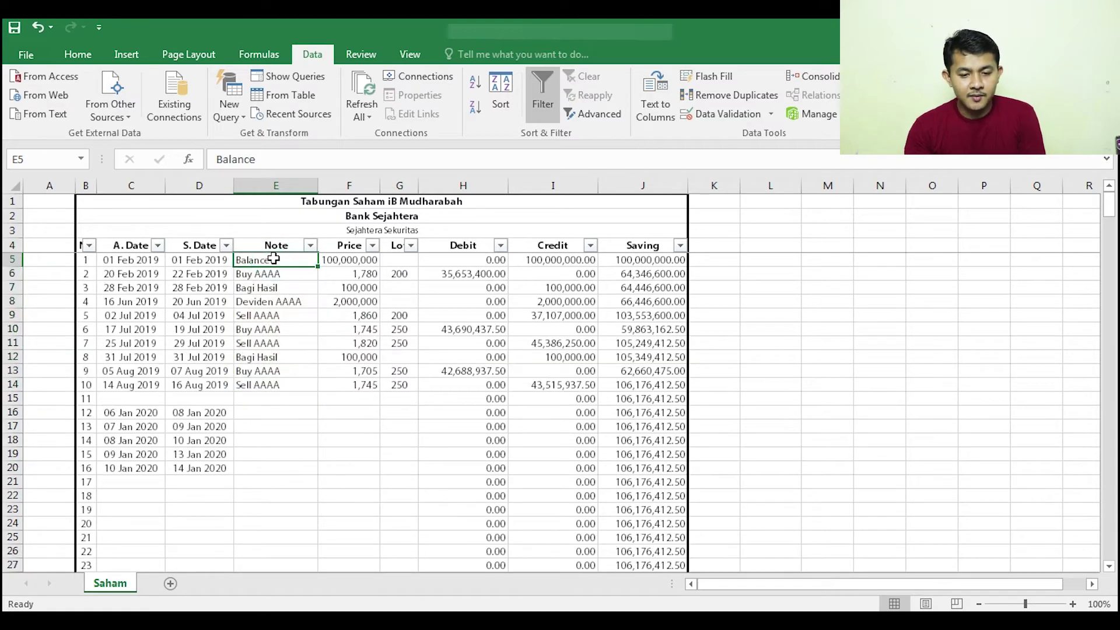
key("Right")
key("Right")
key("Left")
key("Right")
key("Left")
key("Up")
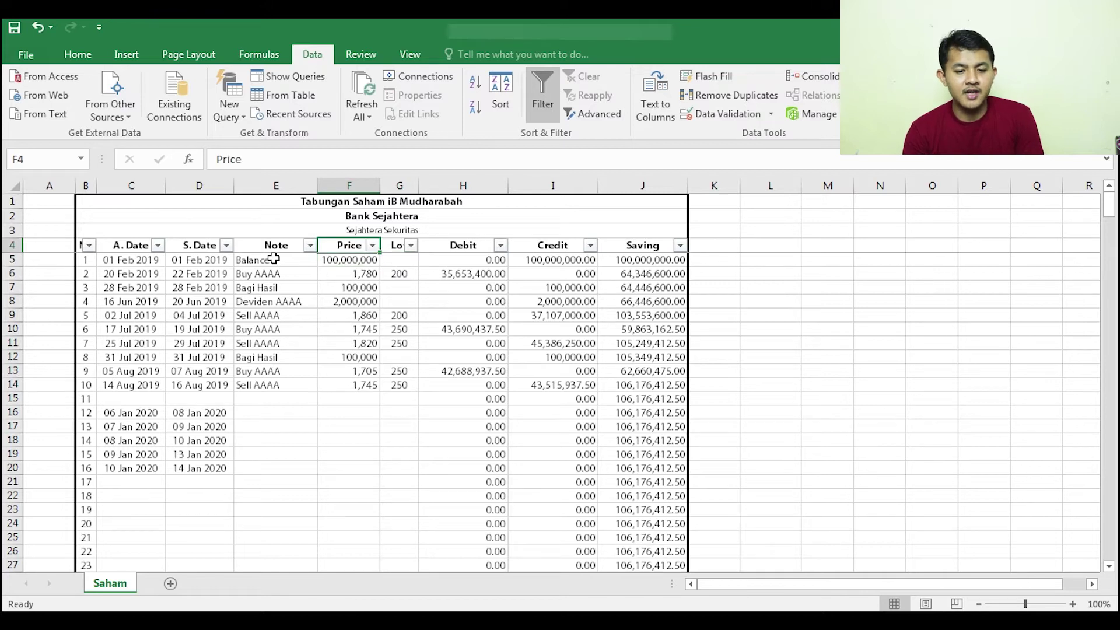
key("Right")
key("Left")
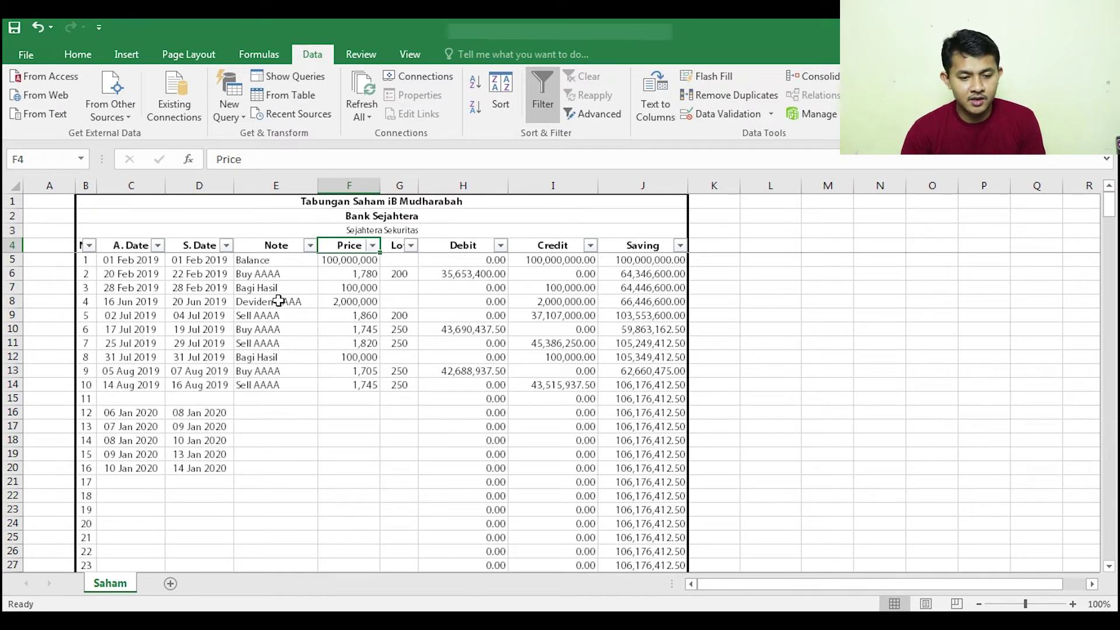
key("Down")
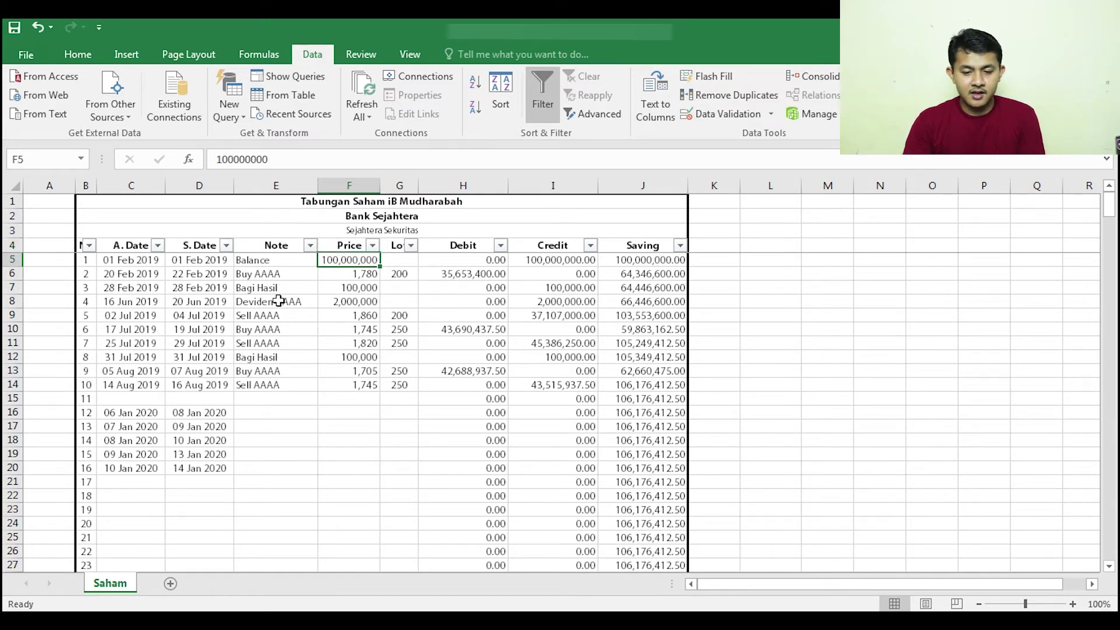
left_click(554, 255)
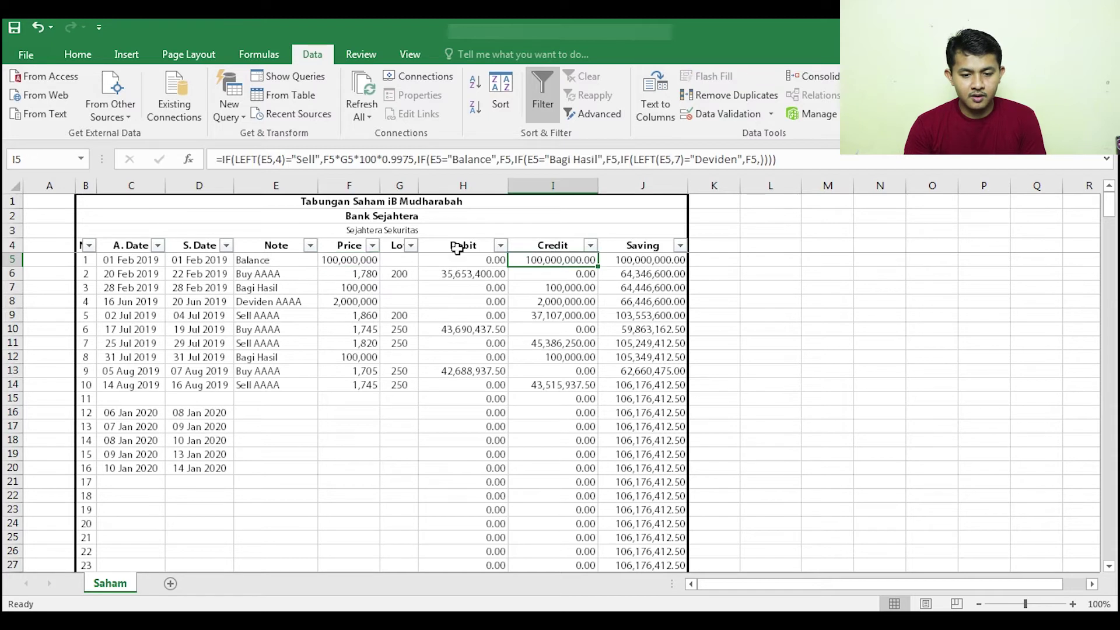
left_click_drag(464, 185, 682, 184)
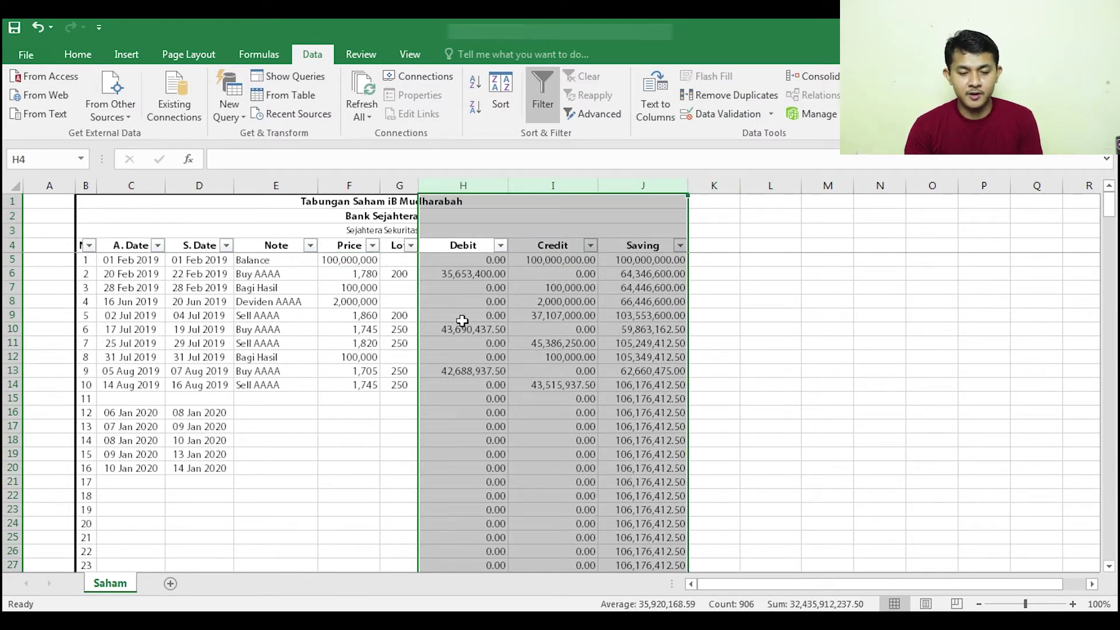
left_click(470, 273)
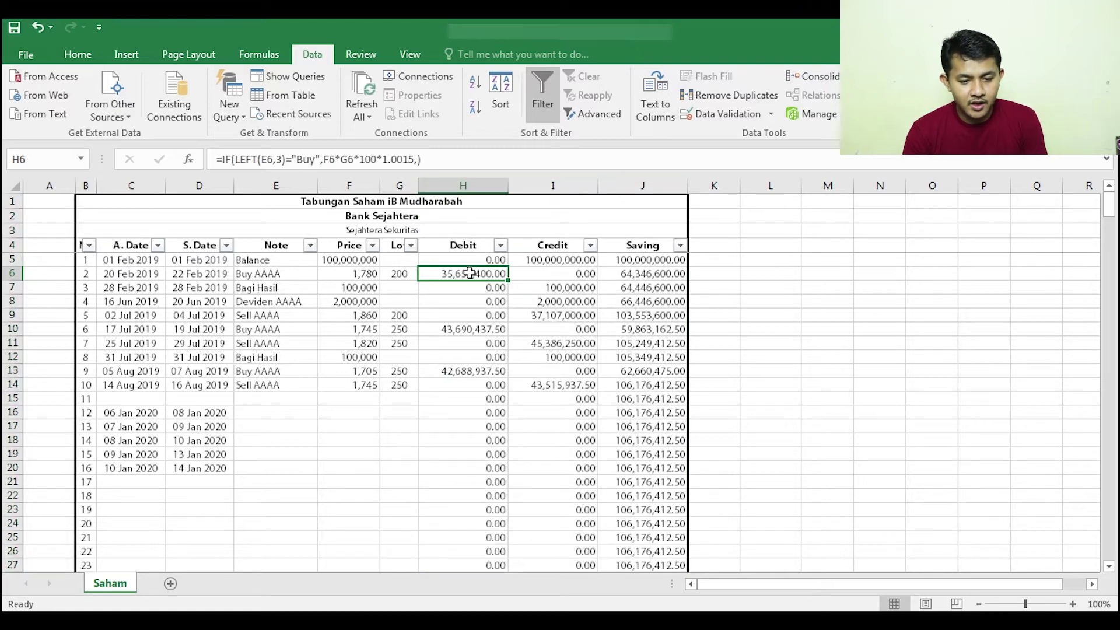
key("Left")
key("Left")
key("Left")
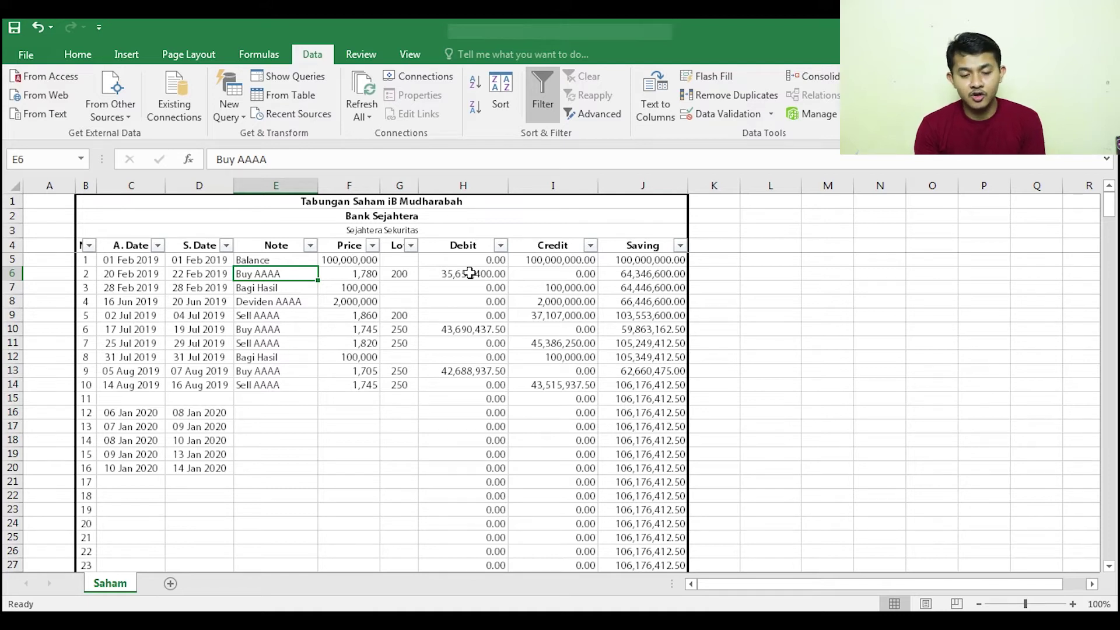
key("Right")
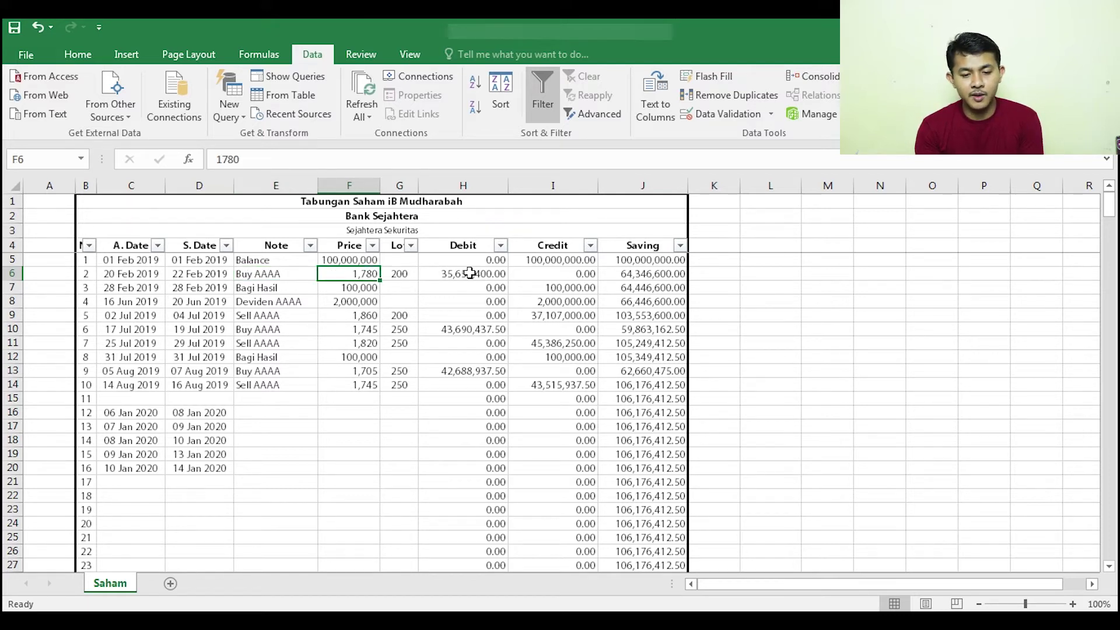
key("Right")
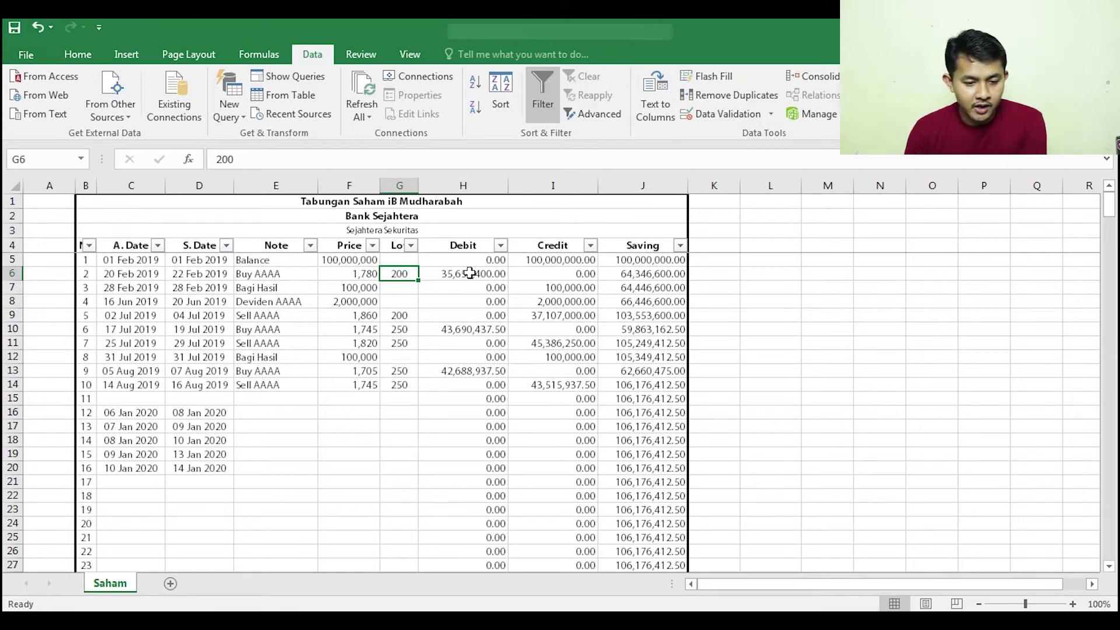
left_click(354, 288)
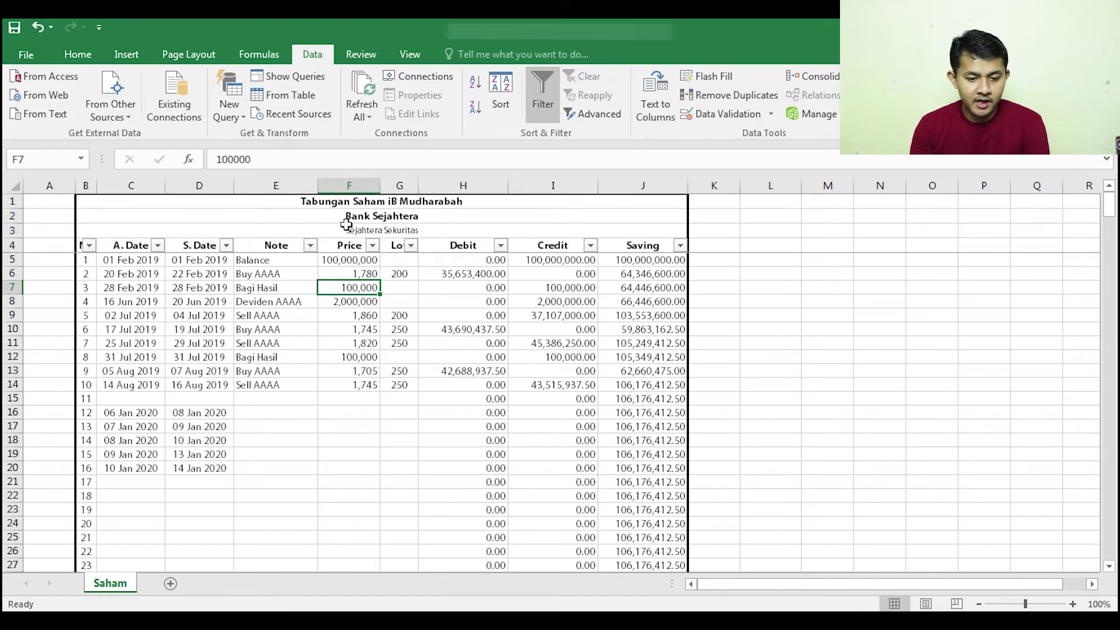
left_click(351, 186)
left_click(352, 300)
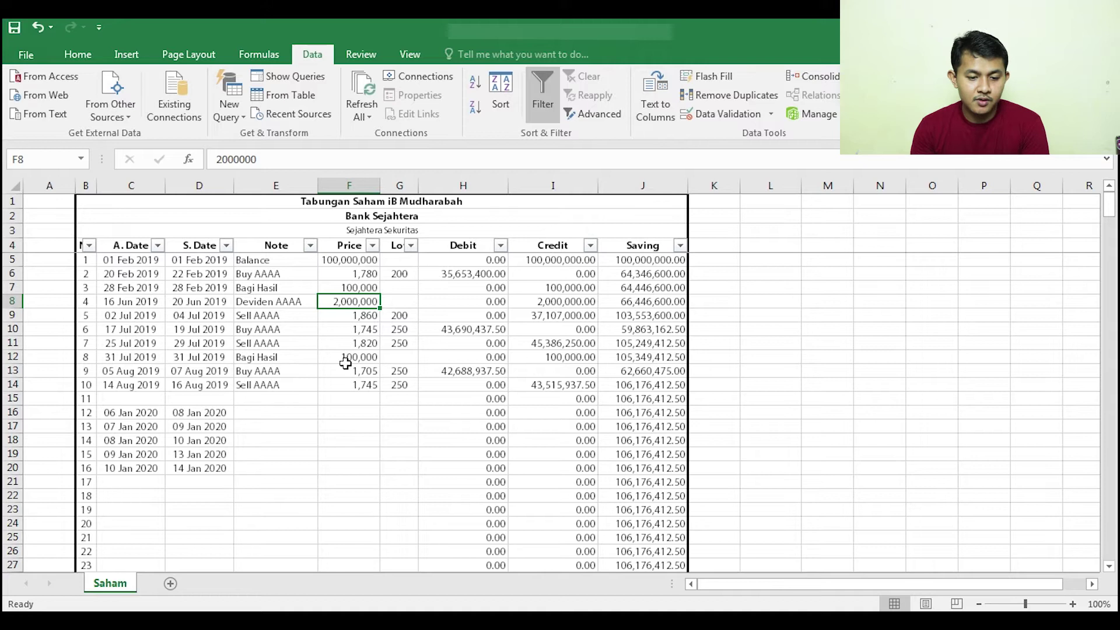
left_click(349, 371)
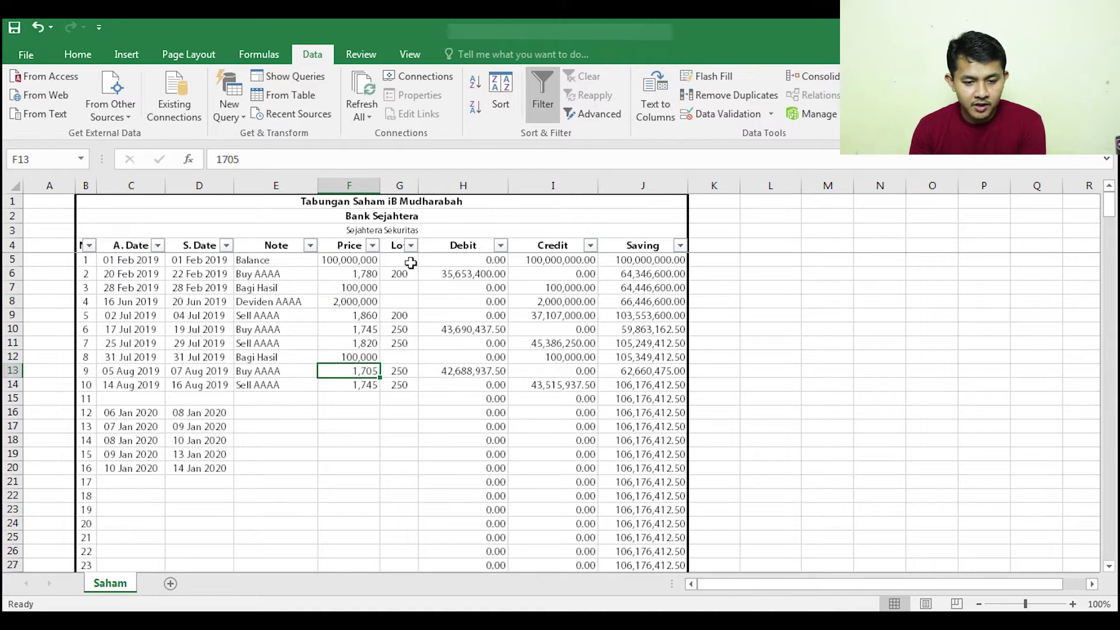
left_click(458, 250)
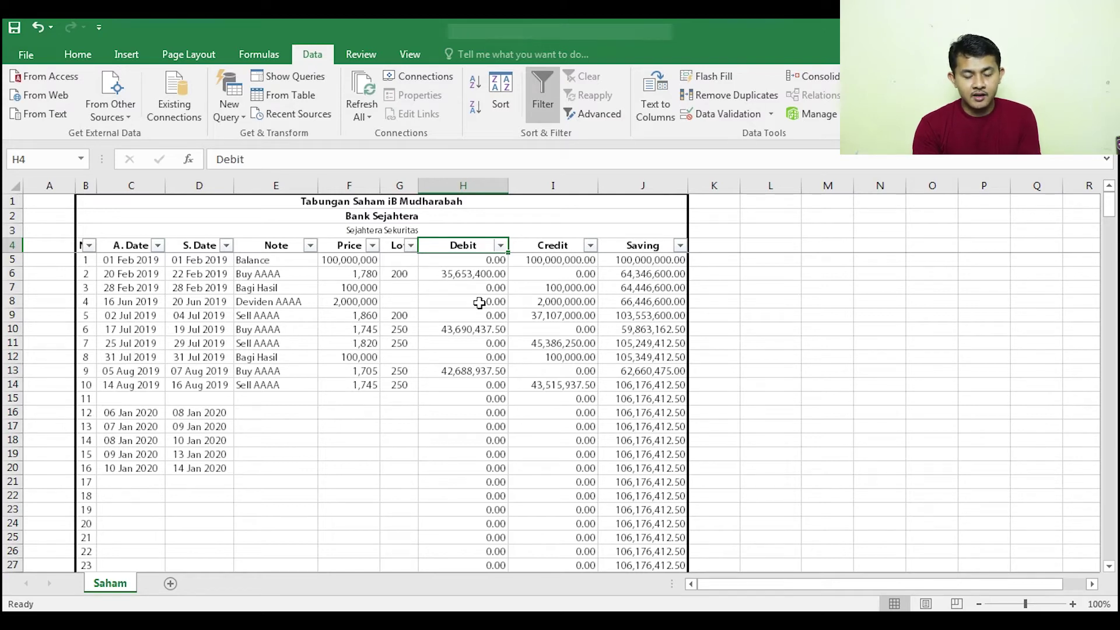
- Add IF(E5="Credit",F5,) as the false branch of H5's Debit formula
key("Down")
key("Down")
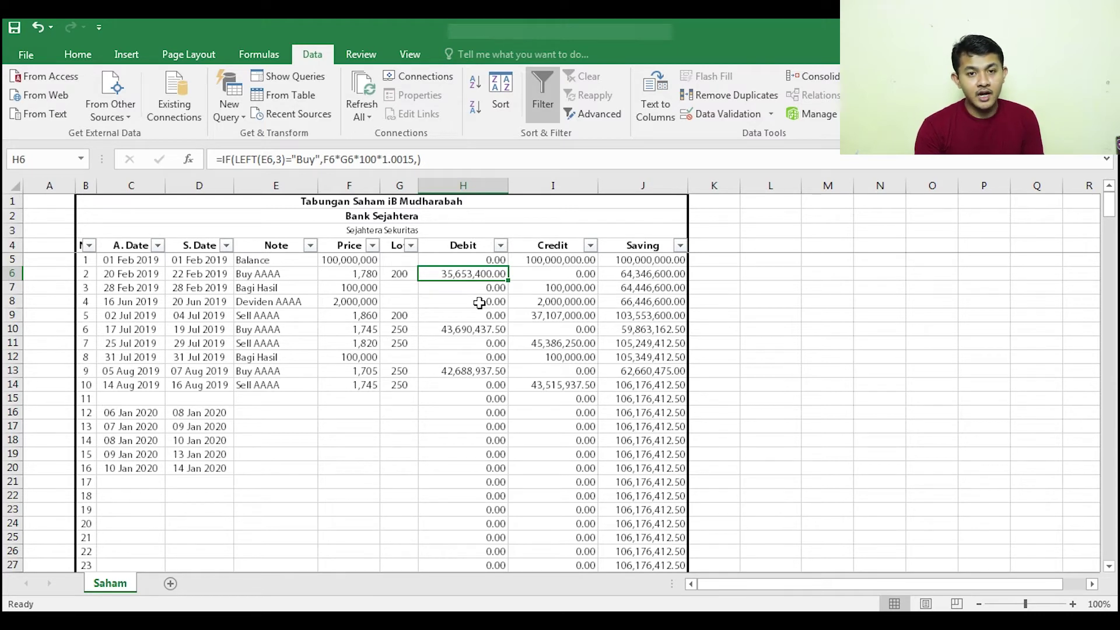
key("Down")
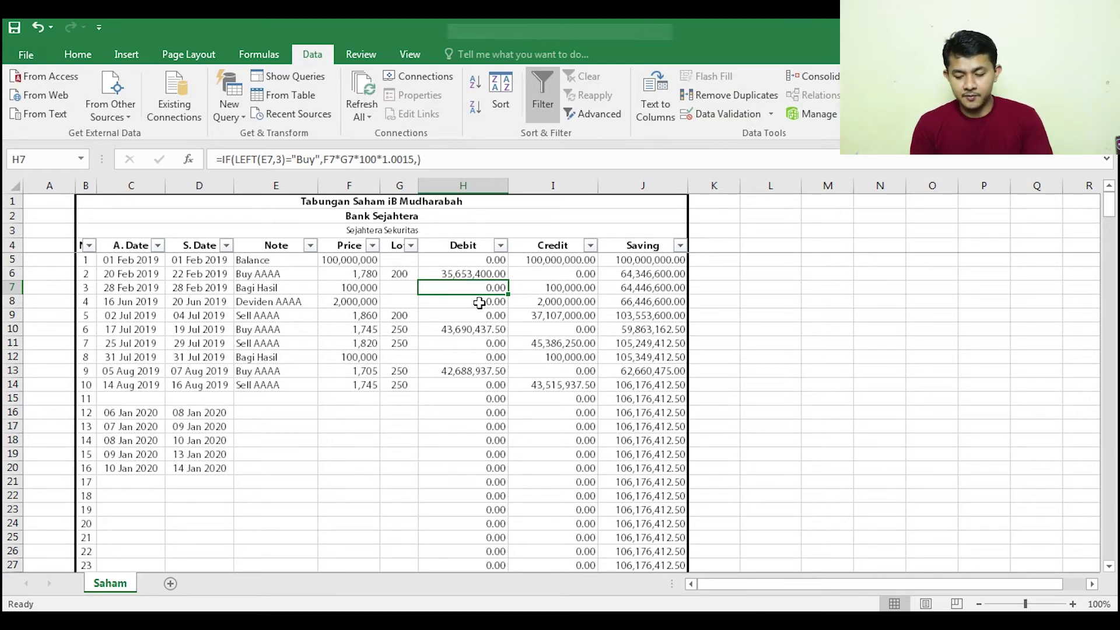
key("Up")
key("Up")
key("F2")
key("Left")
type("IF(e5=\"")
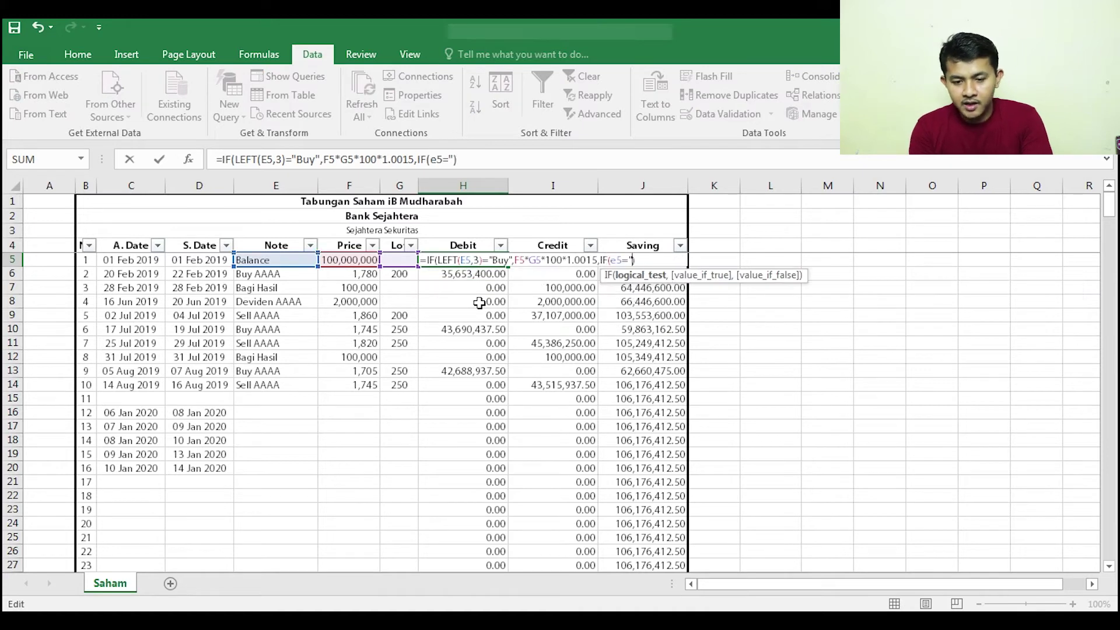
type("Credit\"")
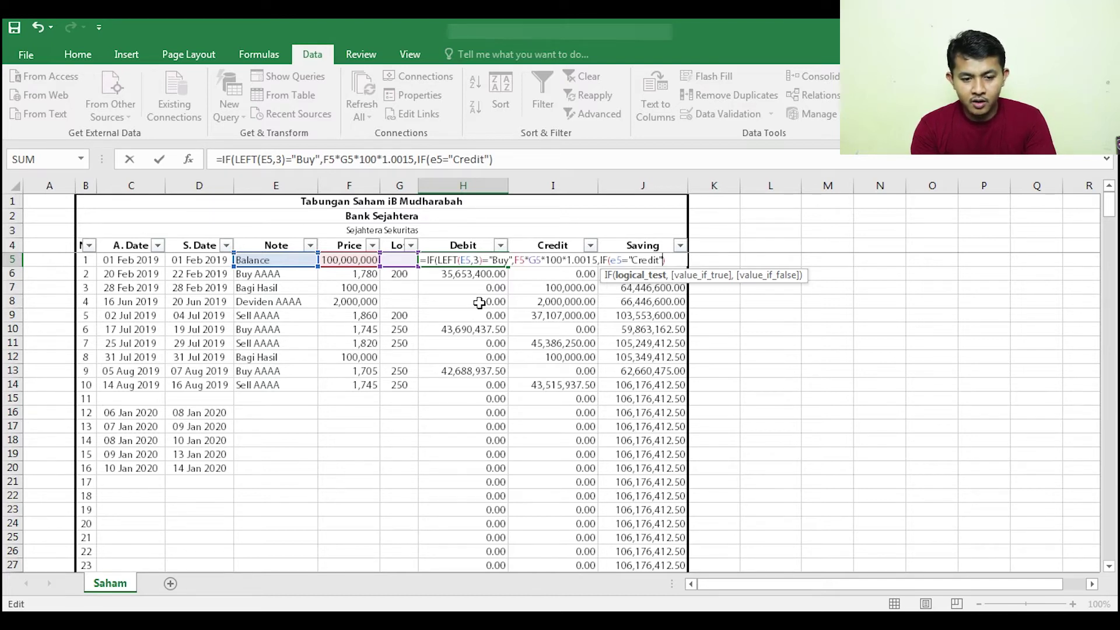
type(",")
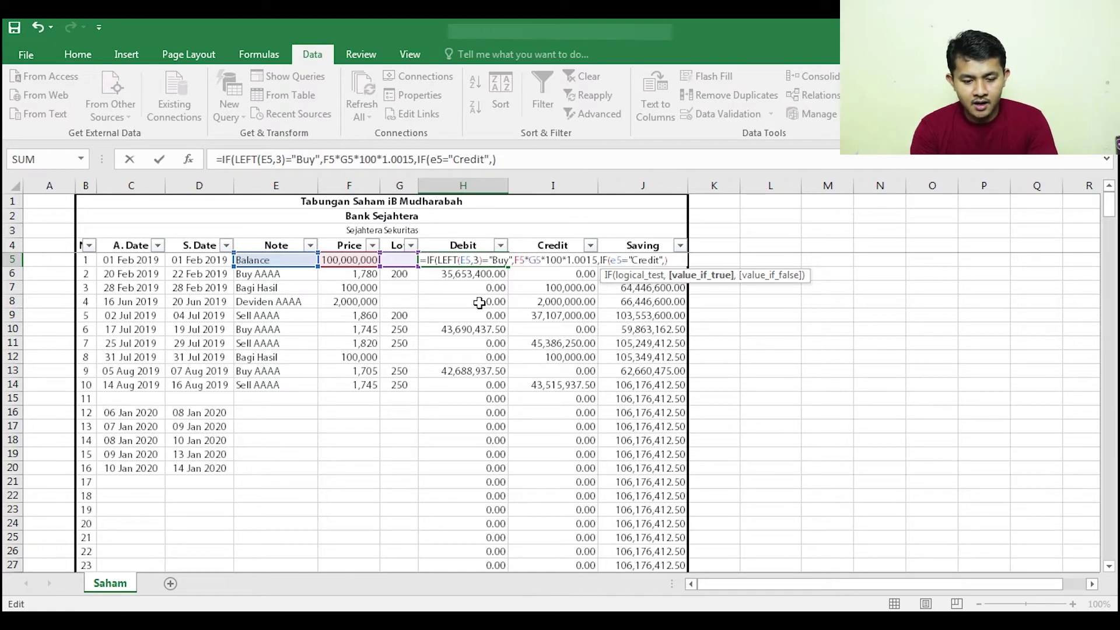
type("f5,)")
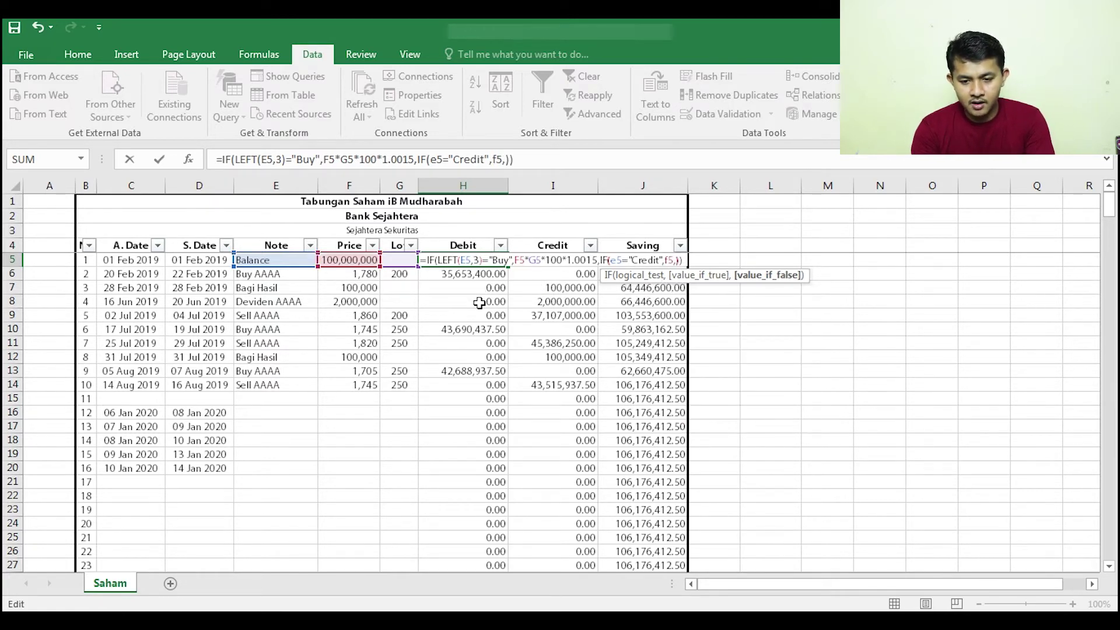
key("Return")
key("Up")
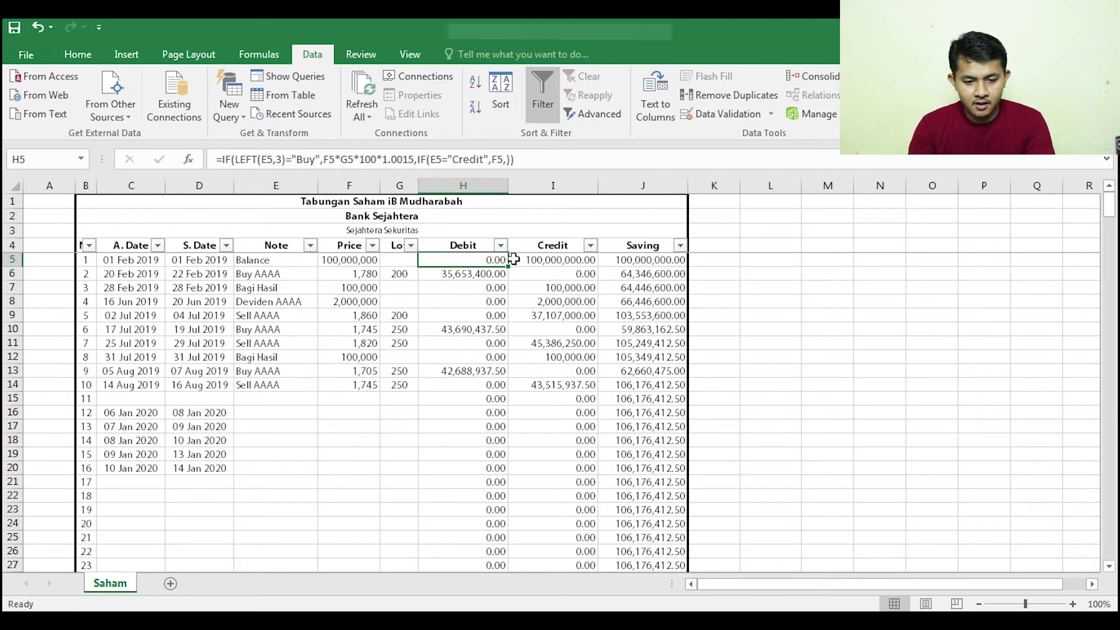
- Fill the Debit formula down column H and enter the note Credit in E15
double_click(510, 266)
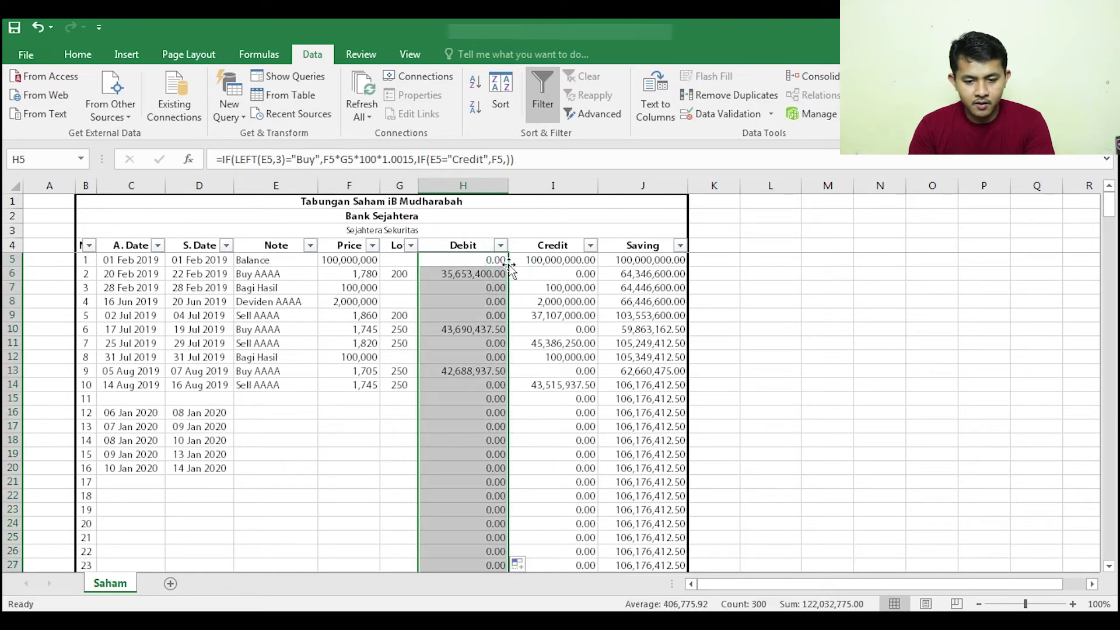
key("Left")
key("Left")
key("Left")
key("ctrl+Down")
key("Down")
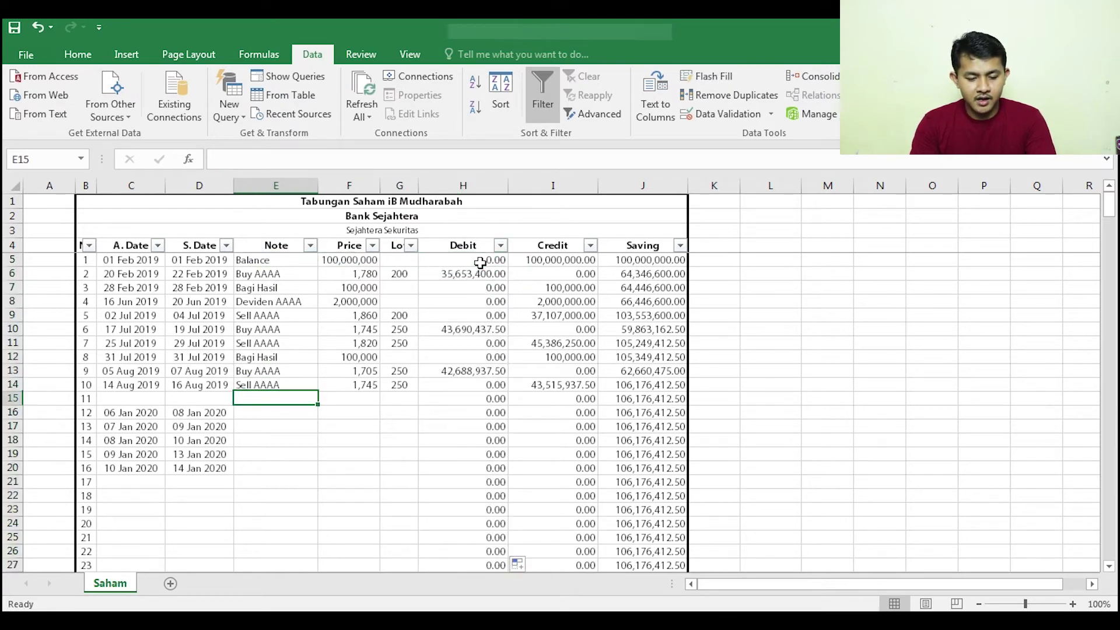
type("Credit")
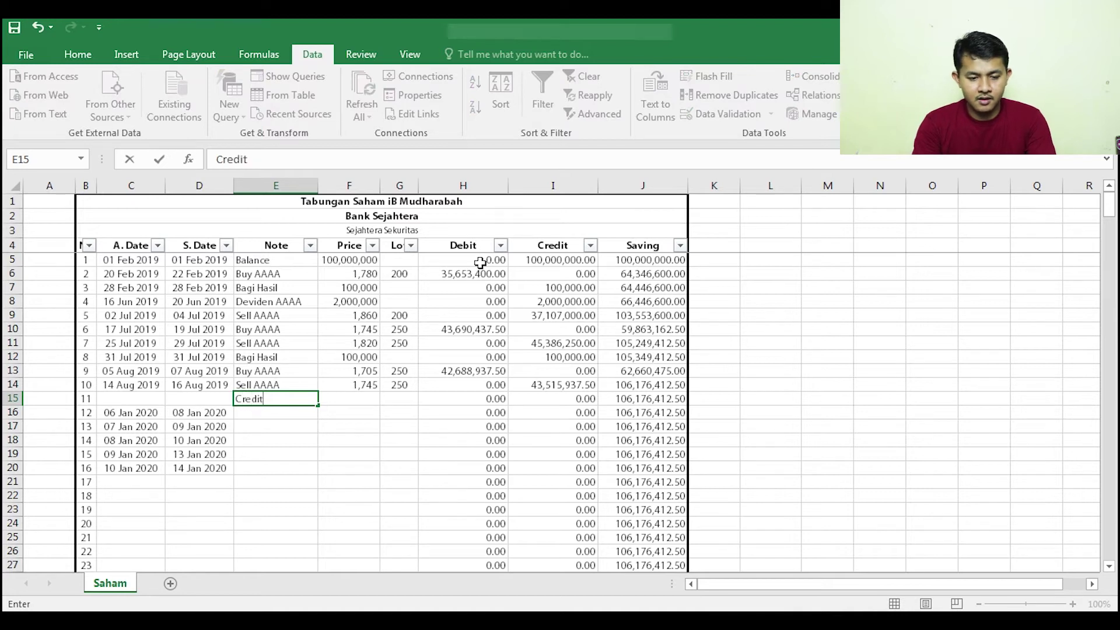
left_click(480, 263)
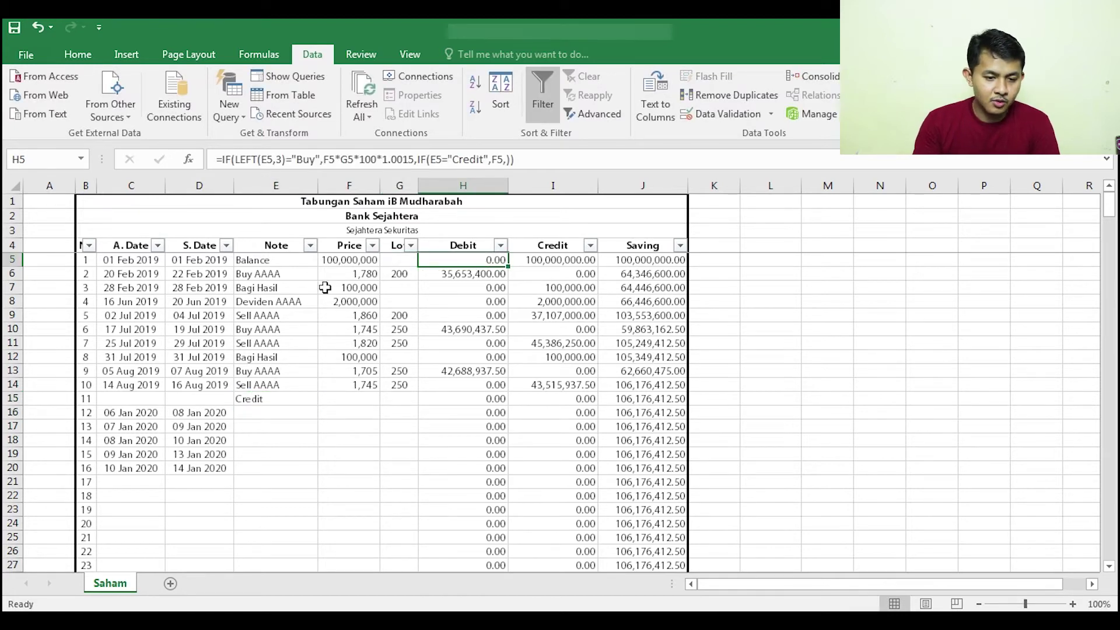
- Review row 6: Buy AAAA note, 1,780 price, 200 lots and its Debit result
left_click(466, 185)
key("Down")
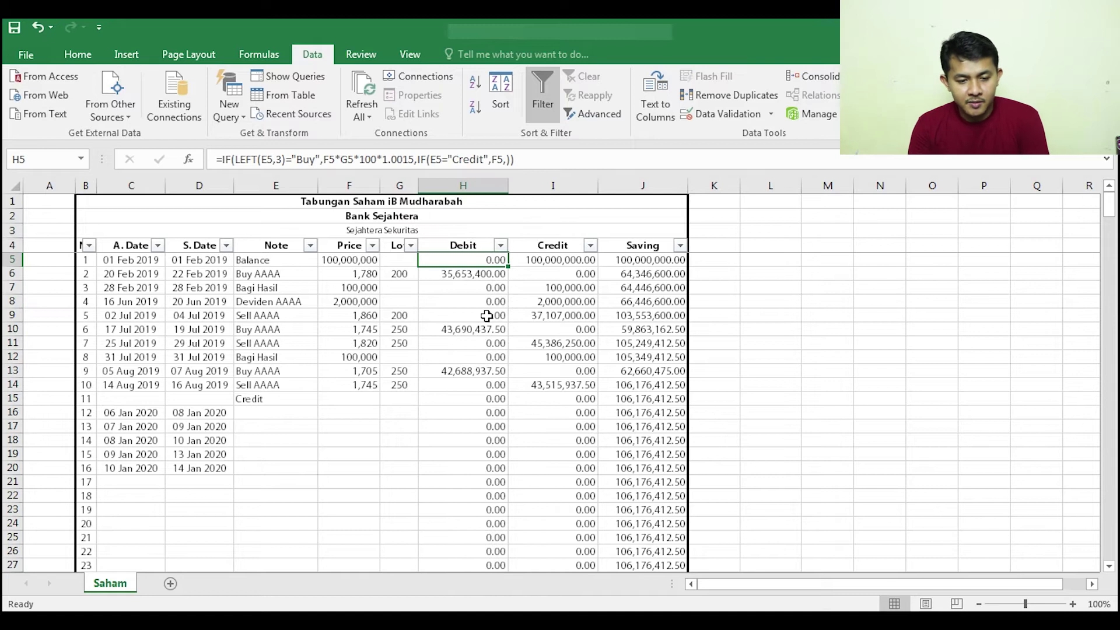
key("Down")
key("Left")
key("Left")
key("Left")
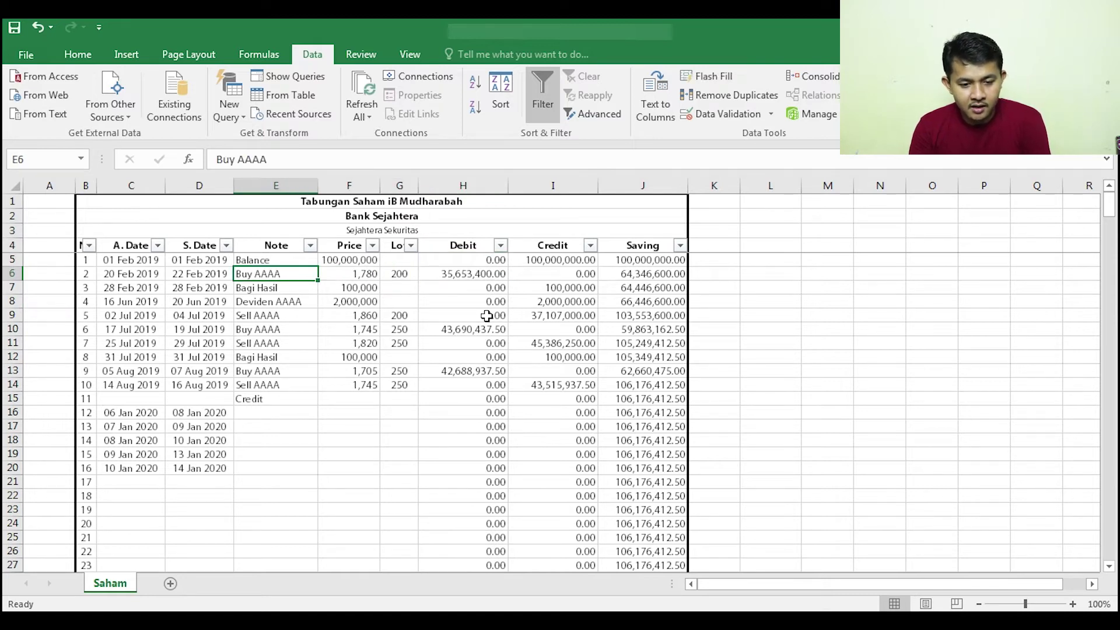
key("Right")
key("Left")
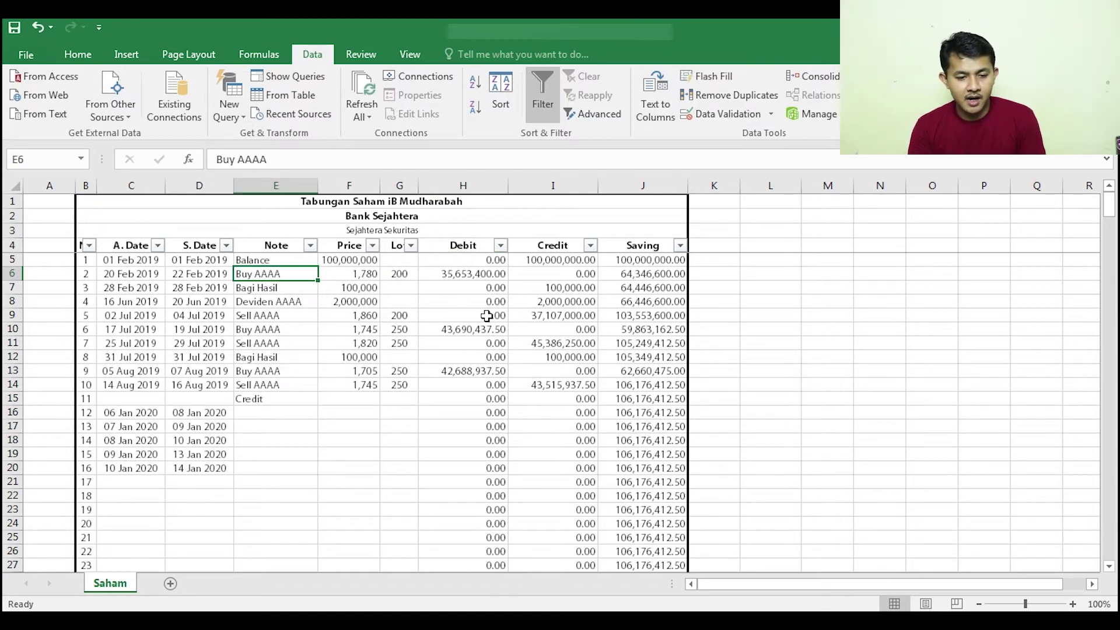
key("Right")
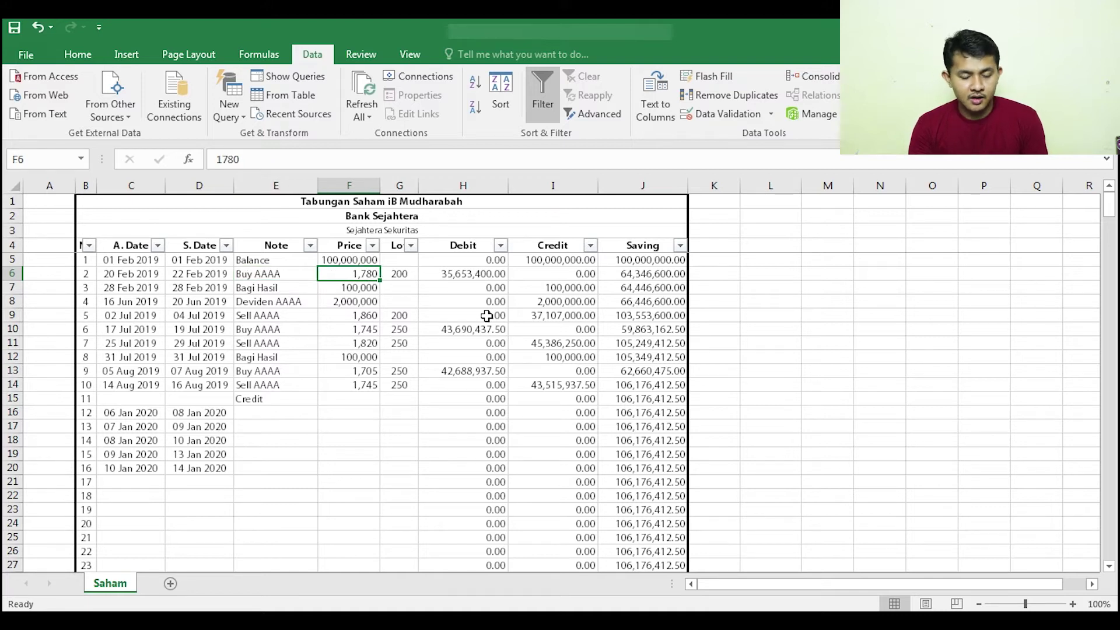
key("Right")
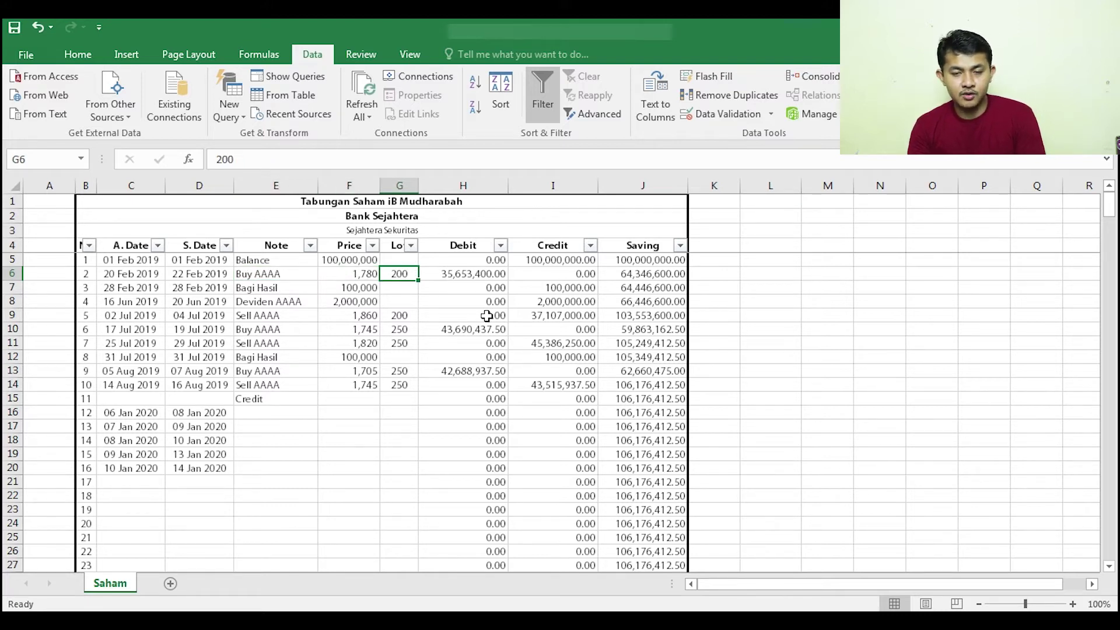
key("Right")
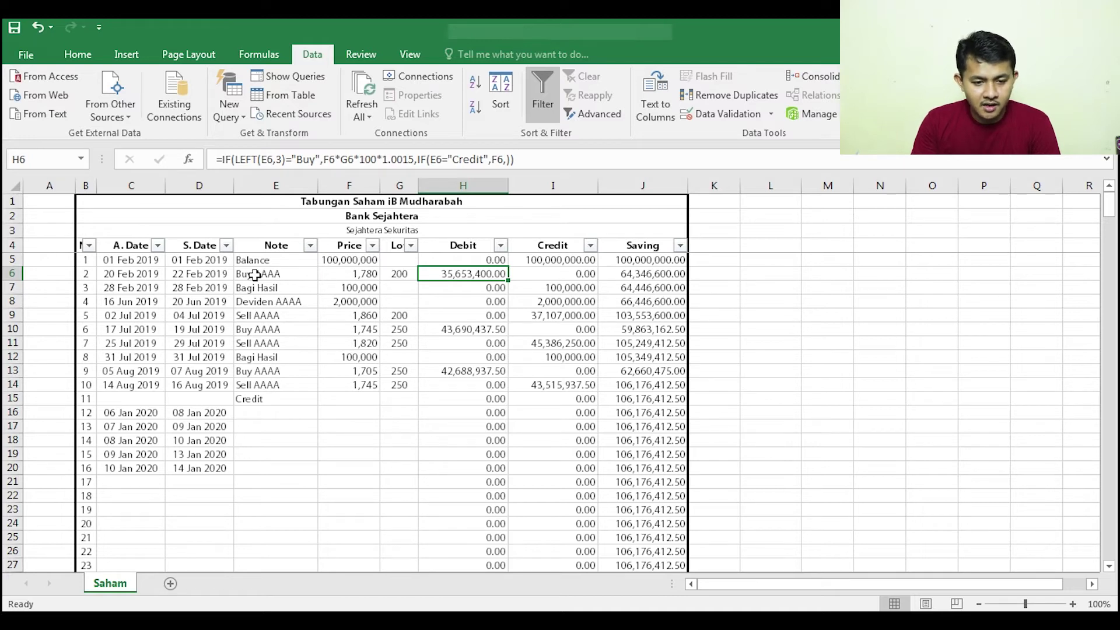
- Step through H6's Buy calculation F6*G6*100*1.0015 in the formula bar
left_click(325, 159)
left_click(339, 160)
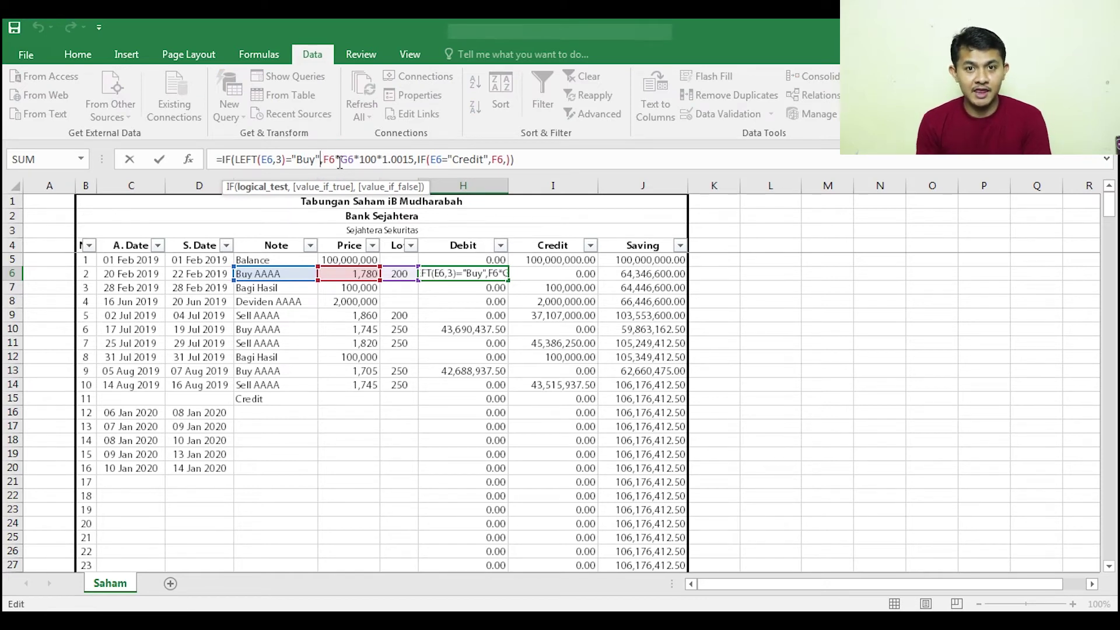
key("Right")
key("Right")
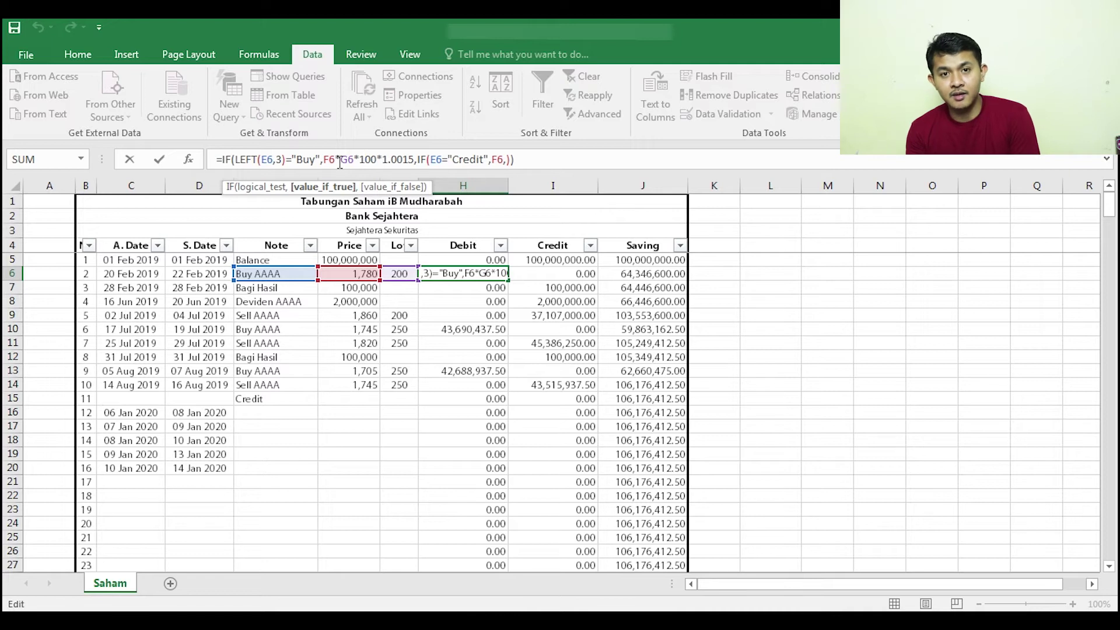
key("Right")
key("Right")
key("Right")
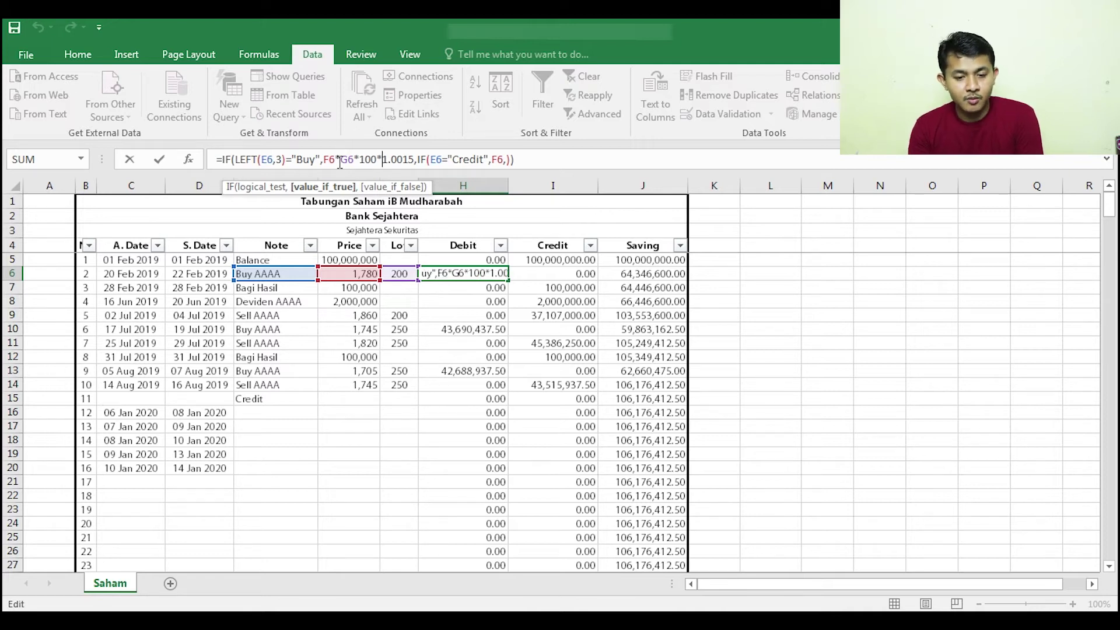
key("Right")
key("Right")
key("Right")
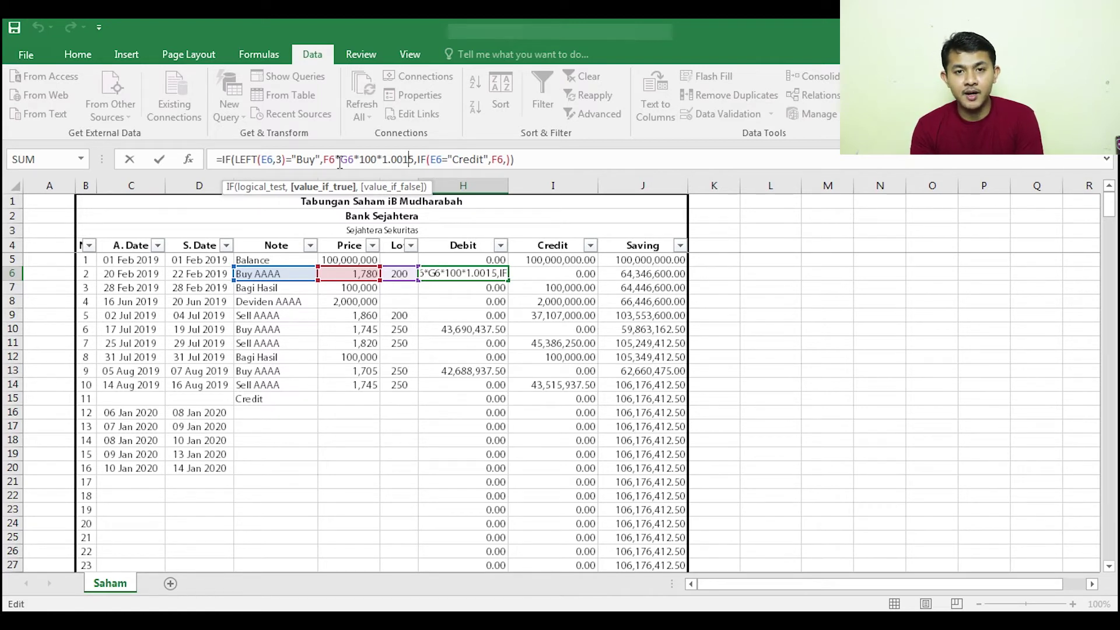
key("Right")
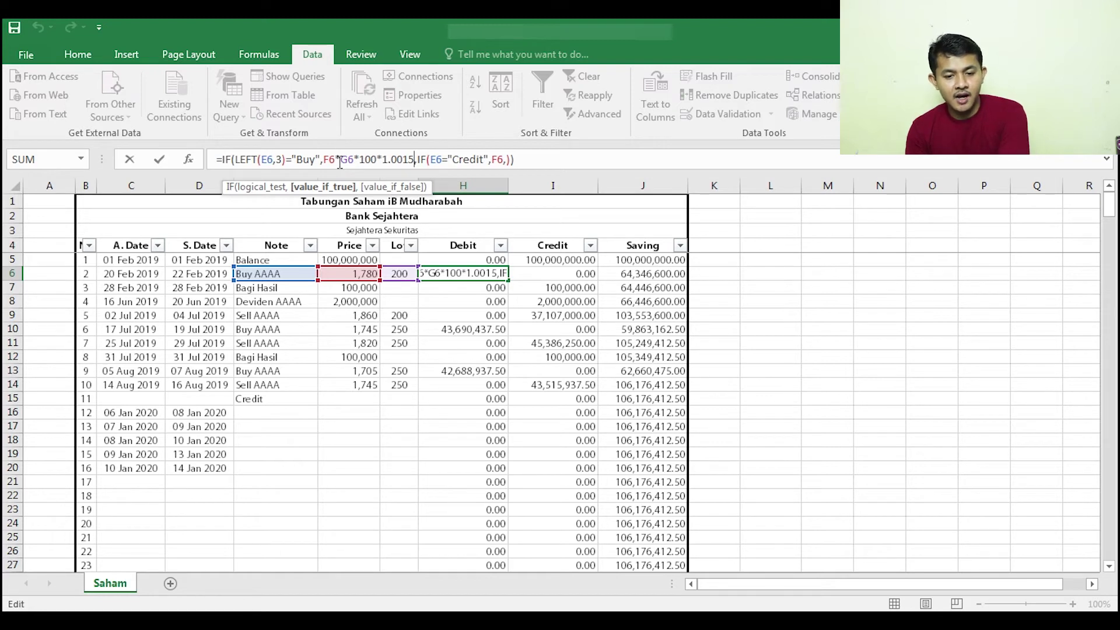
- Leave H6's formula unchanged, keeping its 35,653,400.00 Debit
key("Tab")
key("Left")
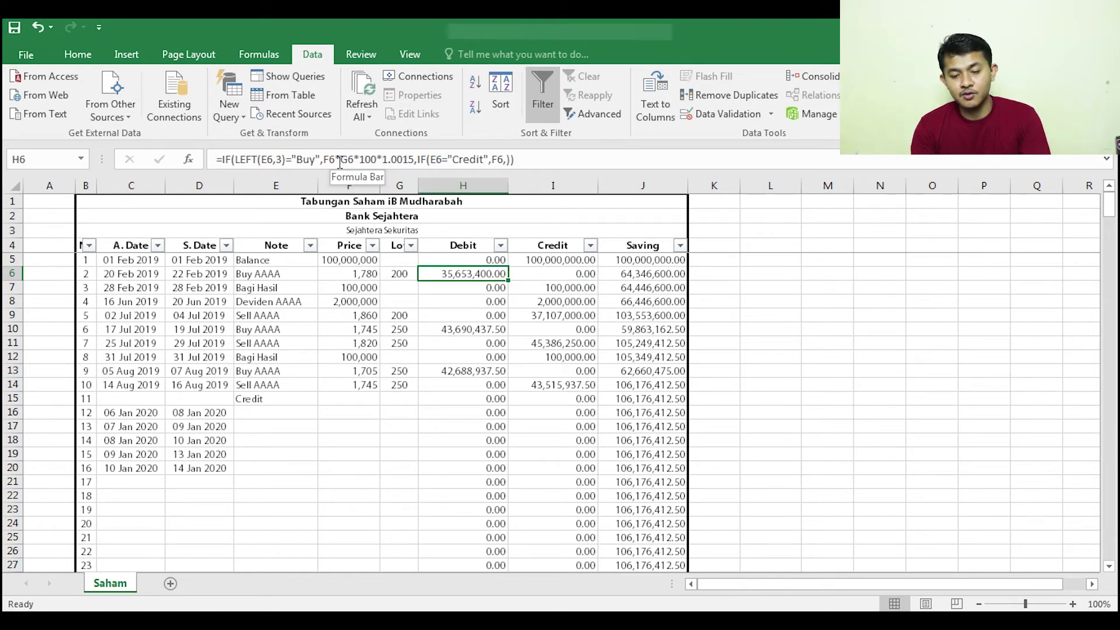
- Enter 50,000,000 as the Credit row's Price in F15 and check its Debit result
key("Down")
key("Down")
key("Down")
key("Down")
key("Down")
key("Down")
key("Down")
key("Down")
key("Down")
key("Left")
key("Left")
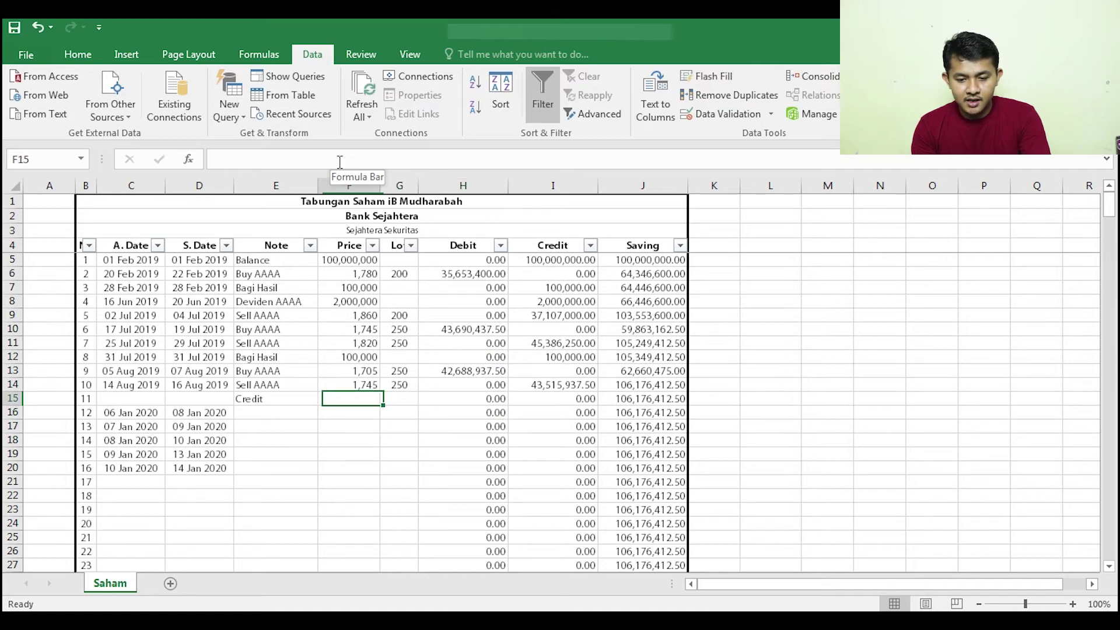
key("Right")
key("Right")
key("Left")
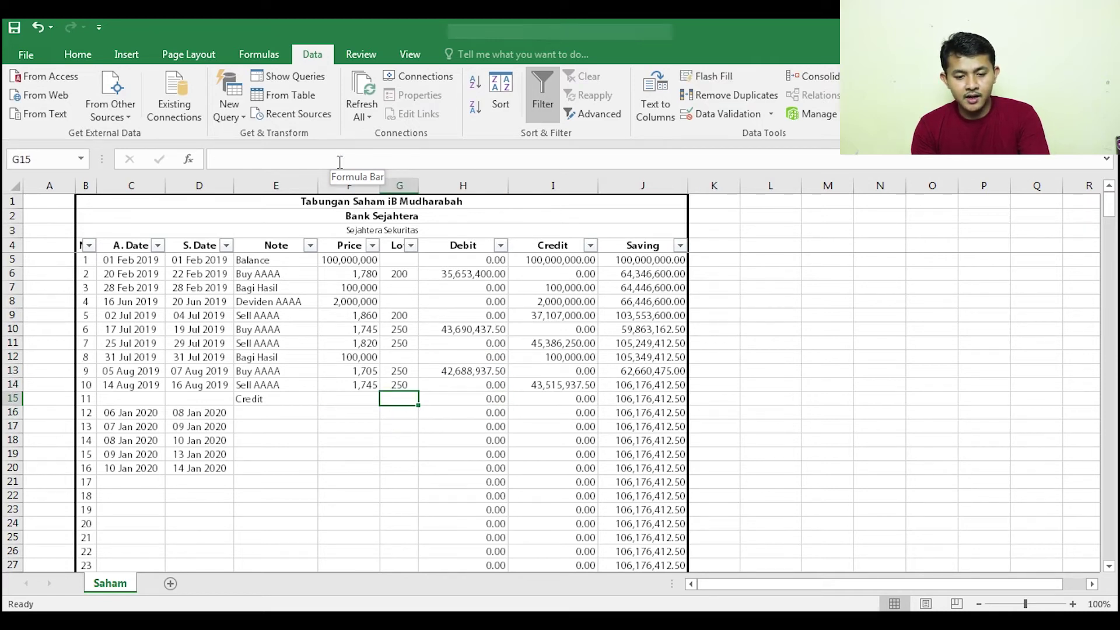
key("Left")
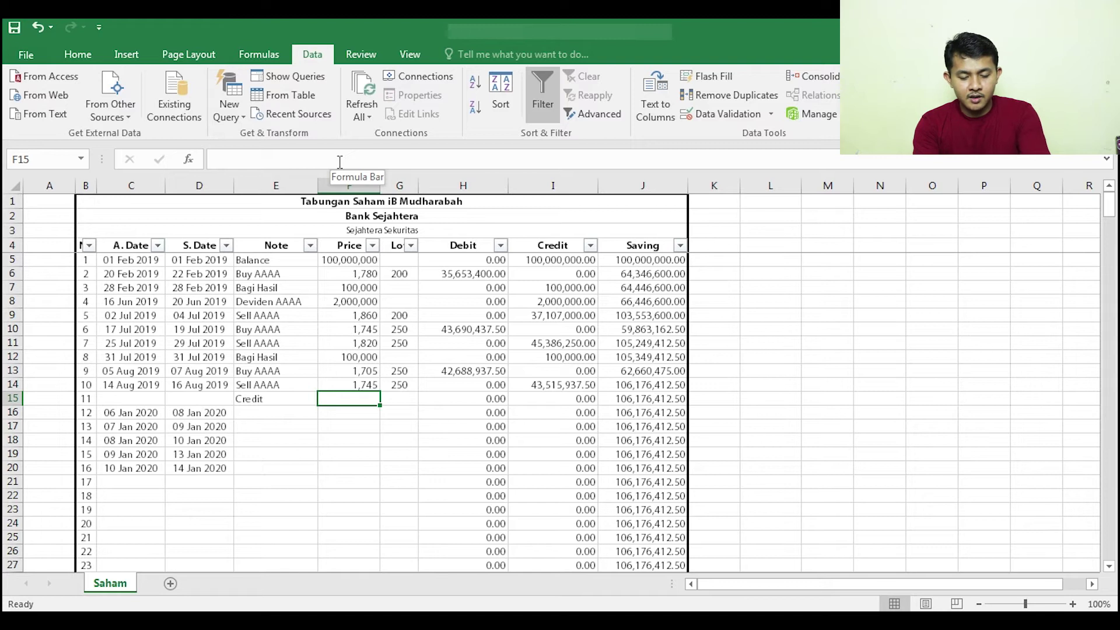
type("50,000,000")
key("Tab")
key("Left")
key("Left")
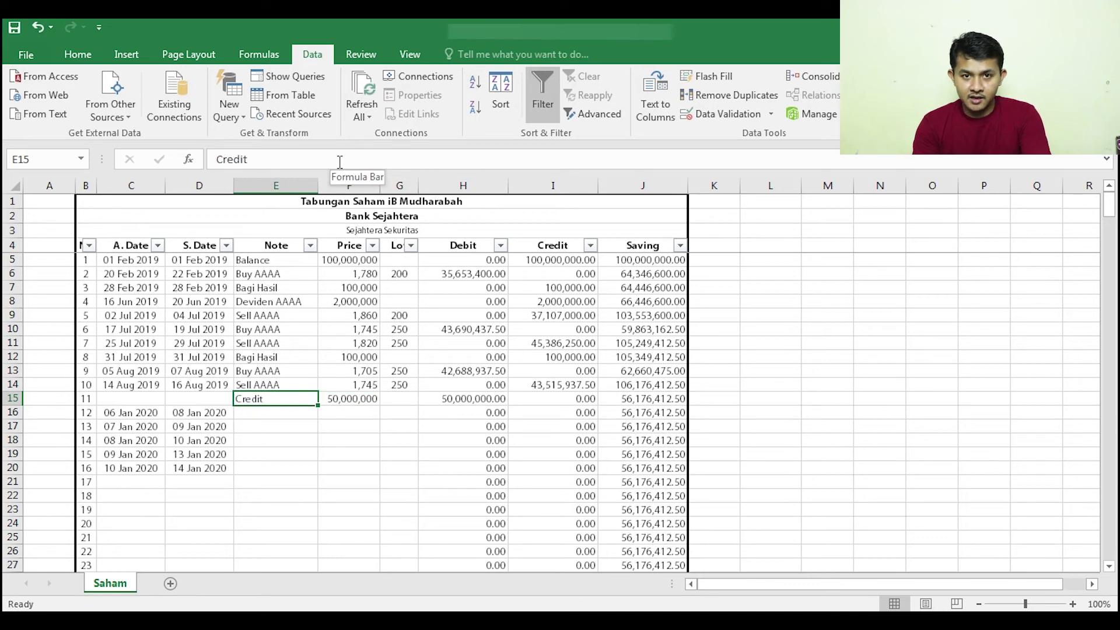
key("Right")
key("Right")
key("Right")
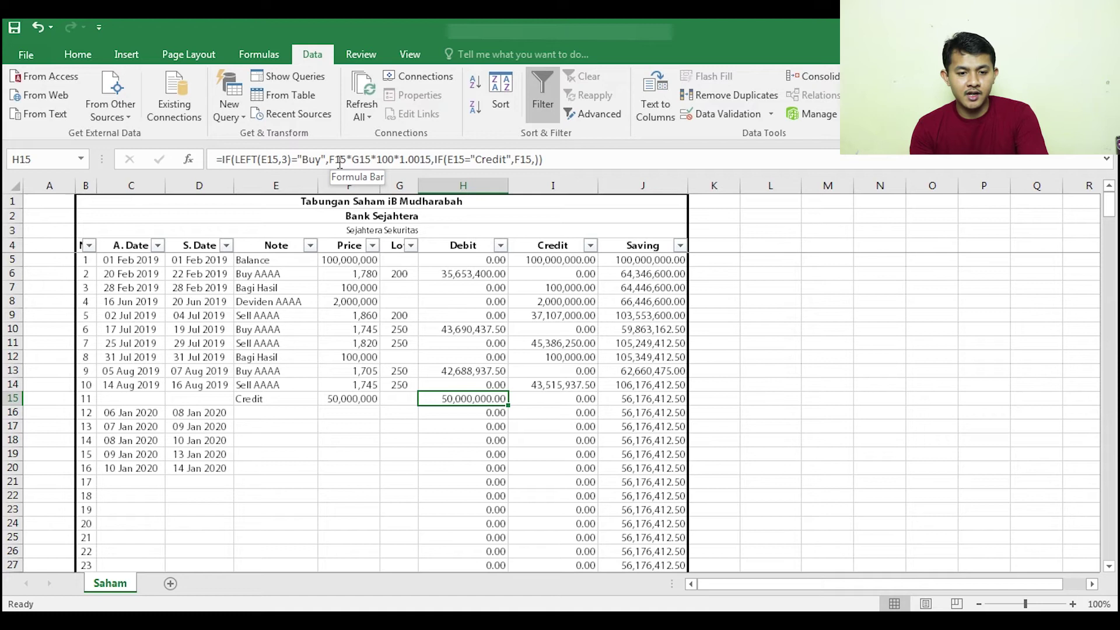
key("Up")
key("Right")
key("Right")
key("Down")
key("Down")
key("Down")
key("Down")
key("Left")
key("Up")
key("Left")
key("Up")
key("Up")
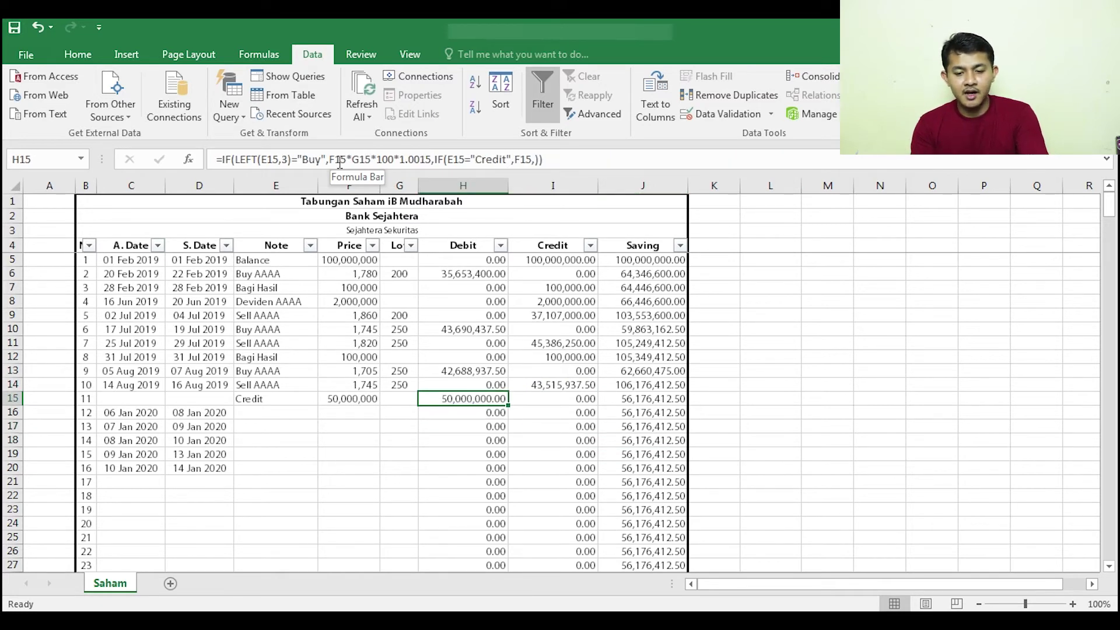
key("Right")
key("Right")
key("Right")
key("Left")
key("Left")
key("Left")
key("Left")
key("Right")
key("Left")
key("Right")
key("Right")
key("Right")
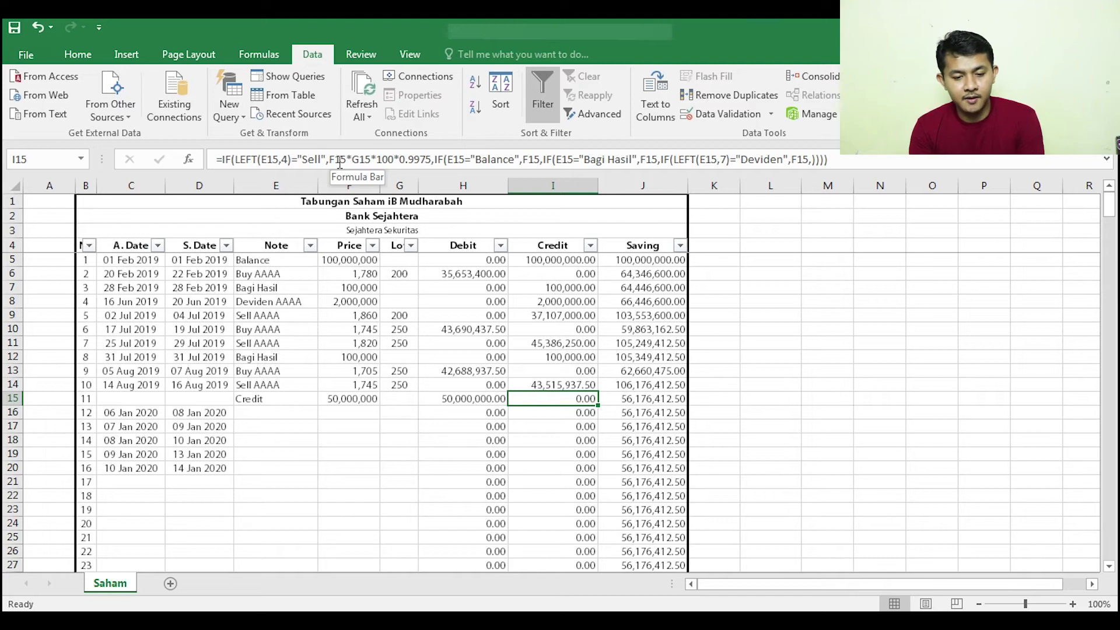
key("Left")
key("Left")
key("Left")
key("Up")
key("Up")
key("Up")
key("Up")
key("Up")
key("Up")
key("Right")
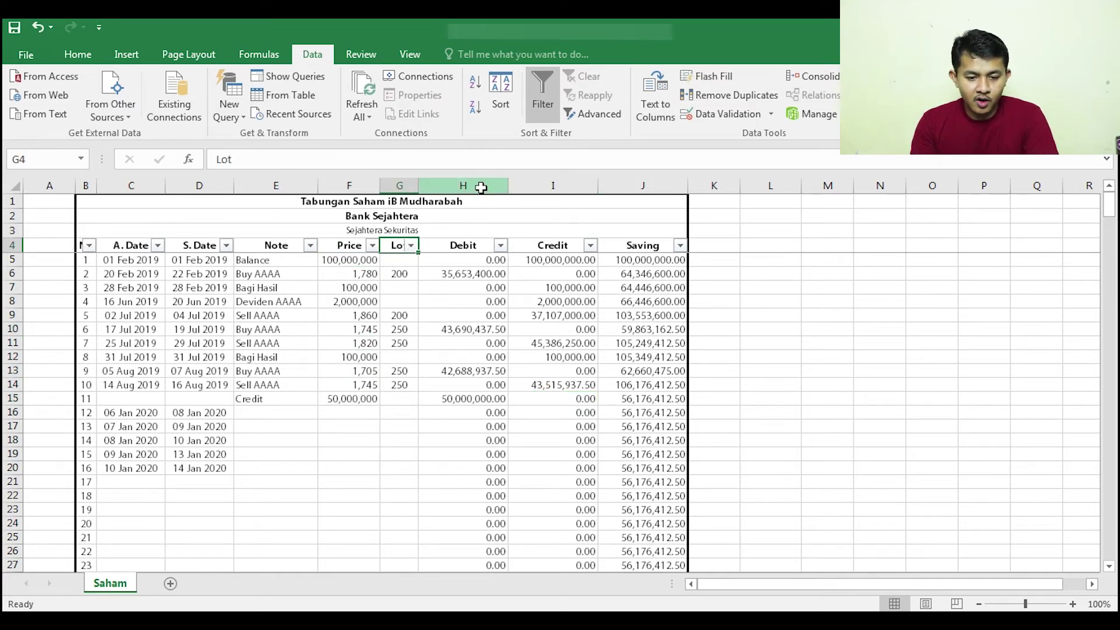
left_click(481, 187)
left_click(553, 185)
left_click(572, 261)
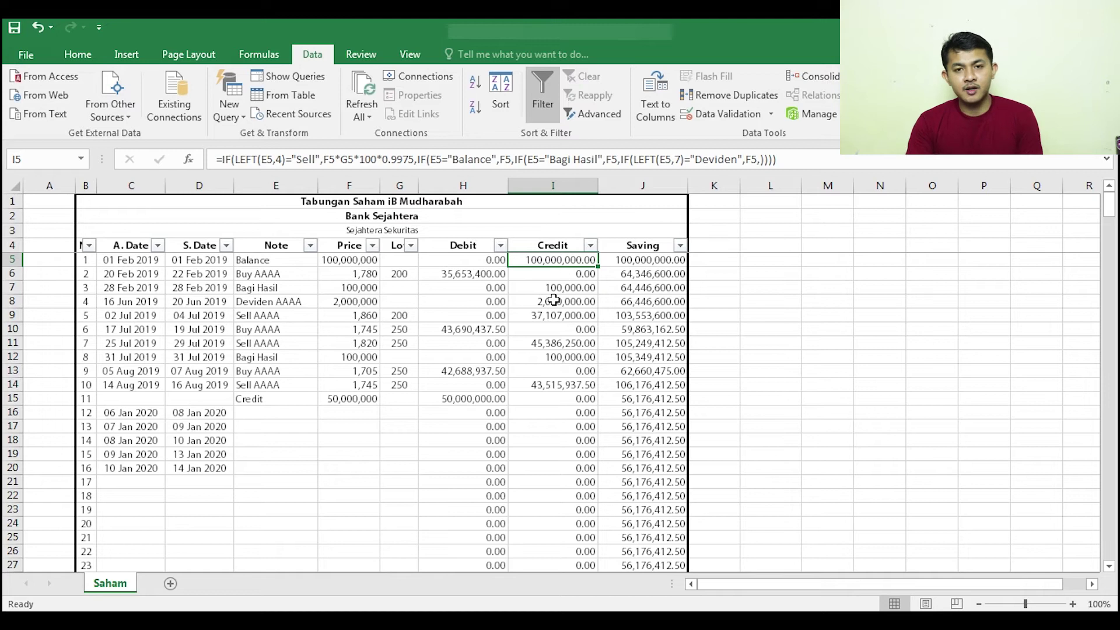
- Walk through I5's Credit formula: the Sell amount, then the Balance, Bagi Hasil and Deviden conditions
left_click(275, 164)
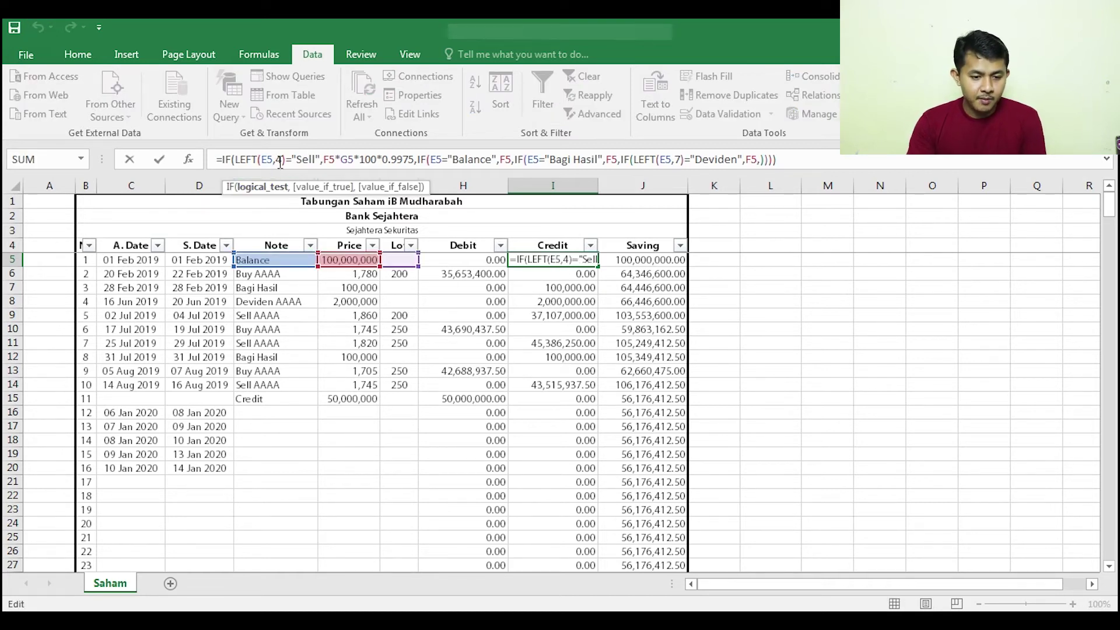
left_click(329, 159)
left_click(386, 165)
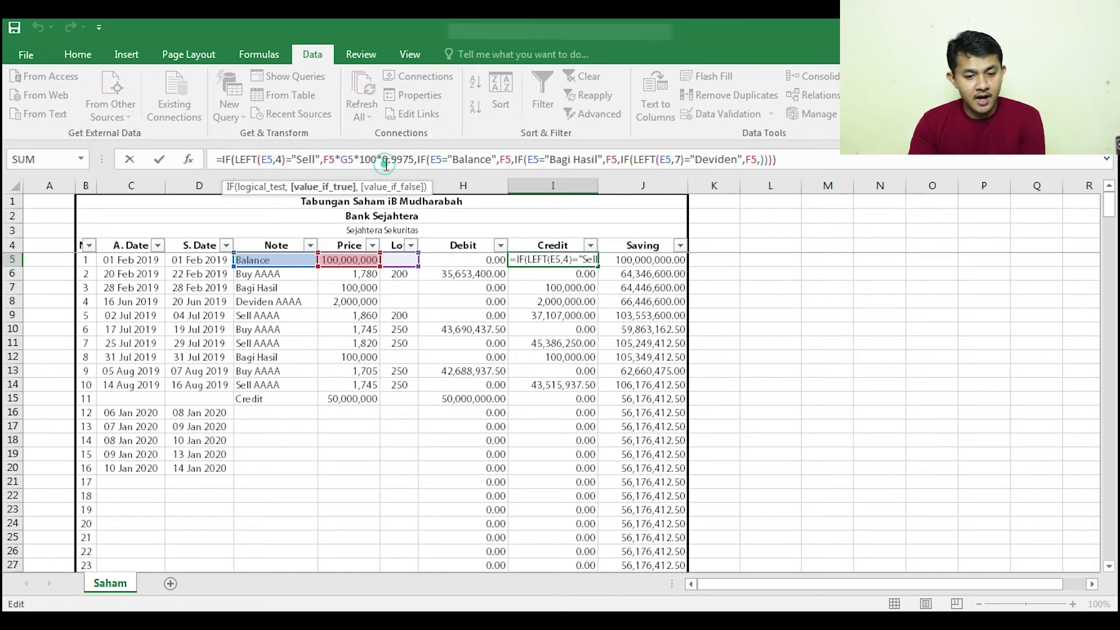
left_click(420, 161)
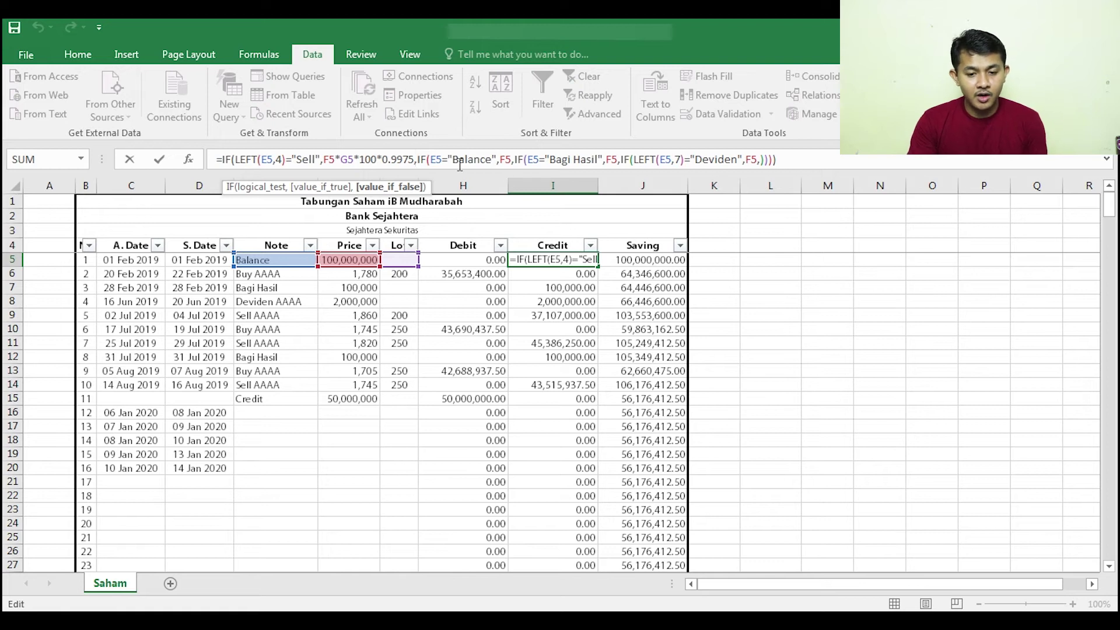
left_click(525, 159)
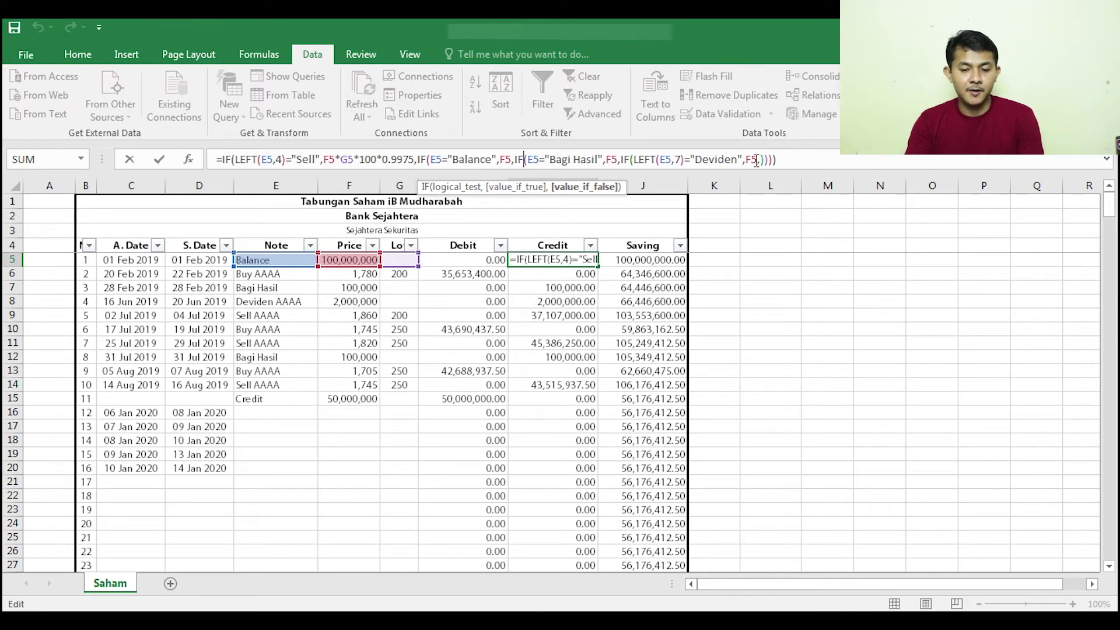
- Commit I5's Credit formula and move to the Sell row's Credit cell I11
type(",")
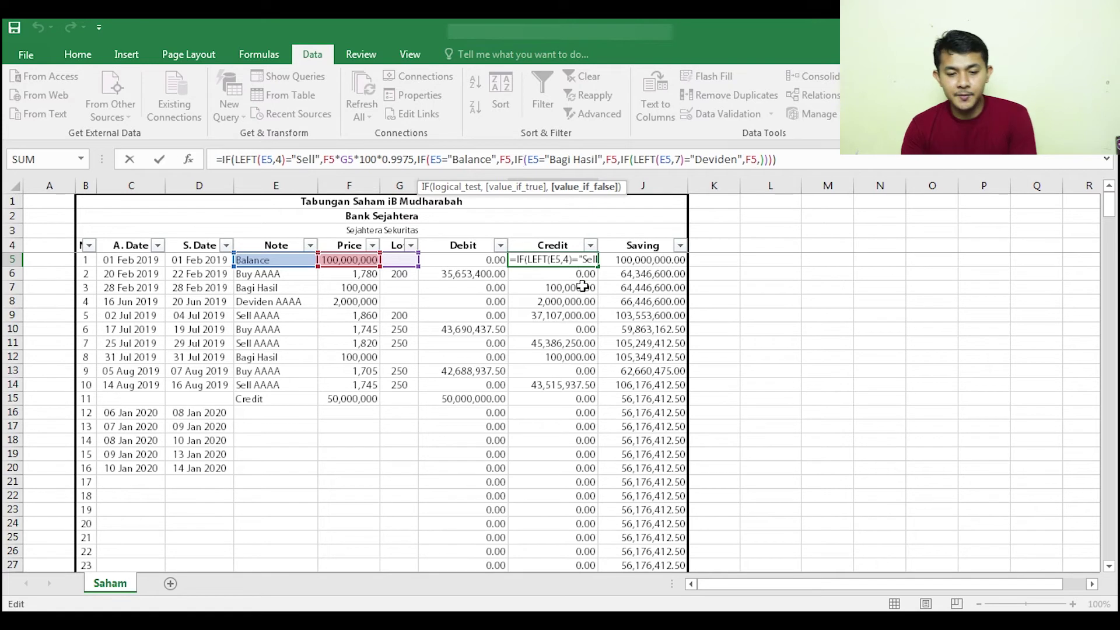
key("Return")
left_click(582, 315)
key("Down")
key("Down")
key("Left")
key("Right")
- Walk through I11's Sell calculation, including the 0.9975 fee factor, leaving it unchanged
left_click(338, 162)
left_click(339, 162)
left_click(360, 158)
left_click(372, 159)
left_click(340, 158)
left_click(362, 160)
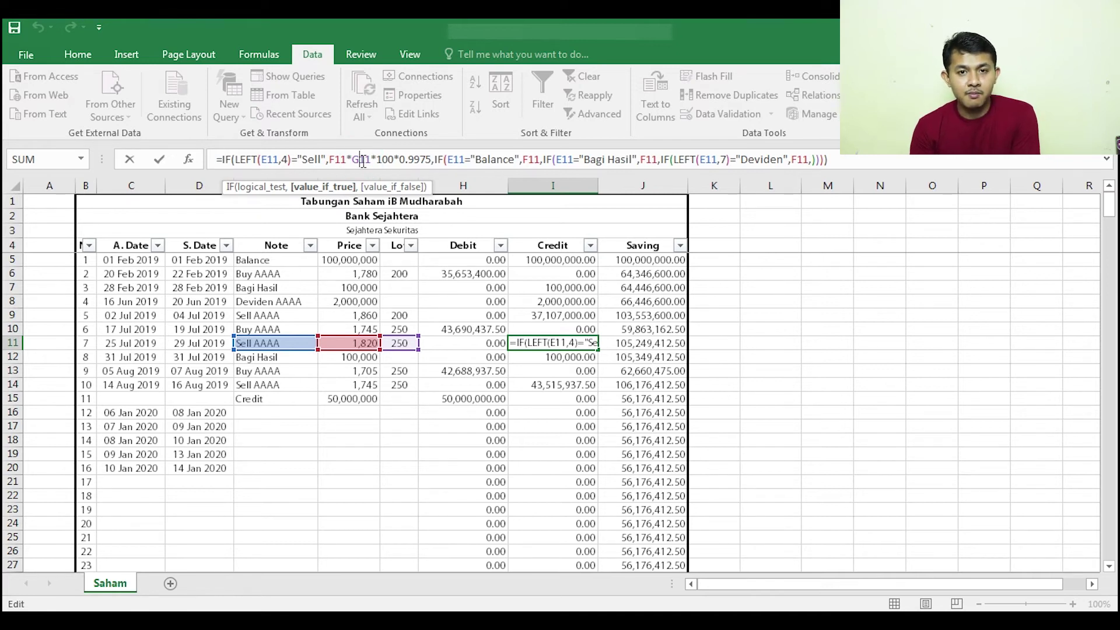
left_click(421, 159)
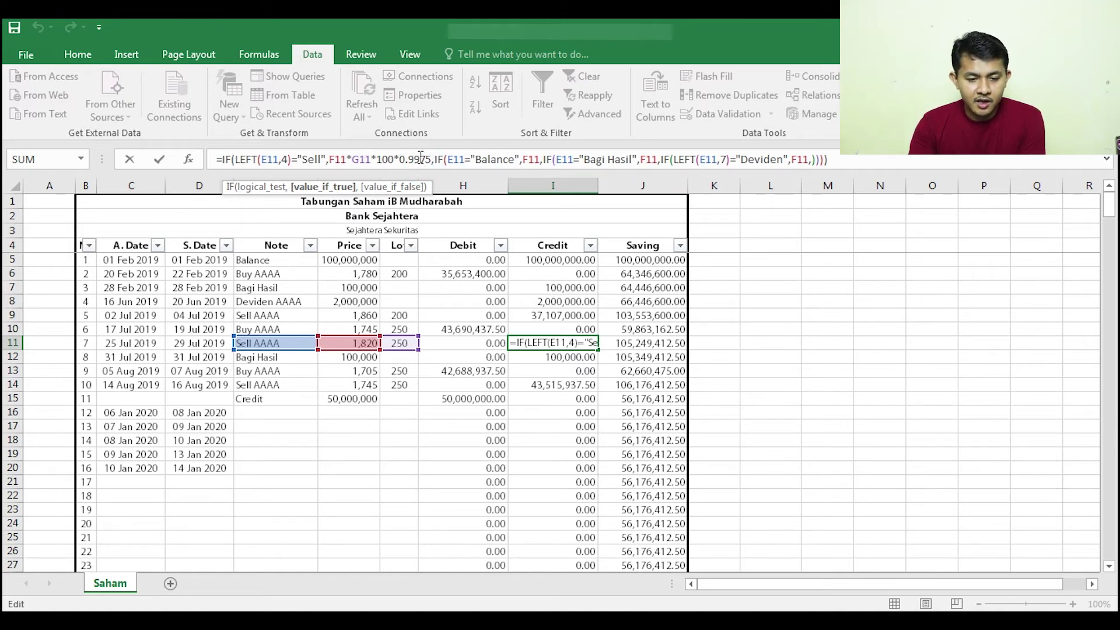
left_click(429, 159)
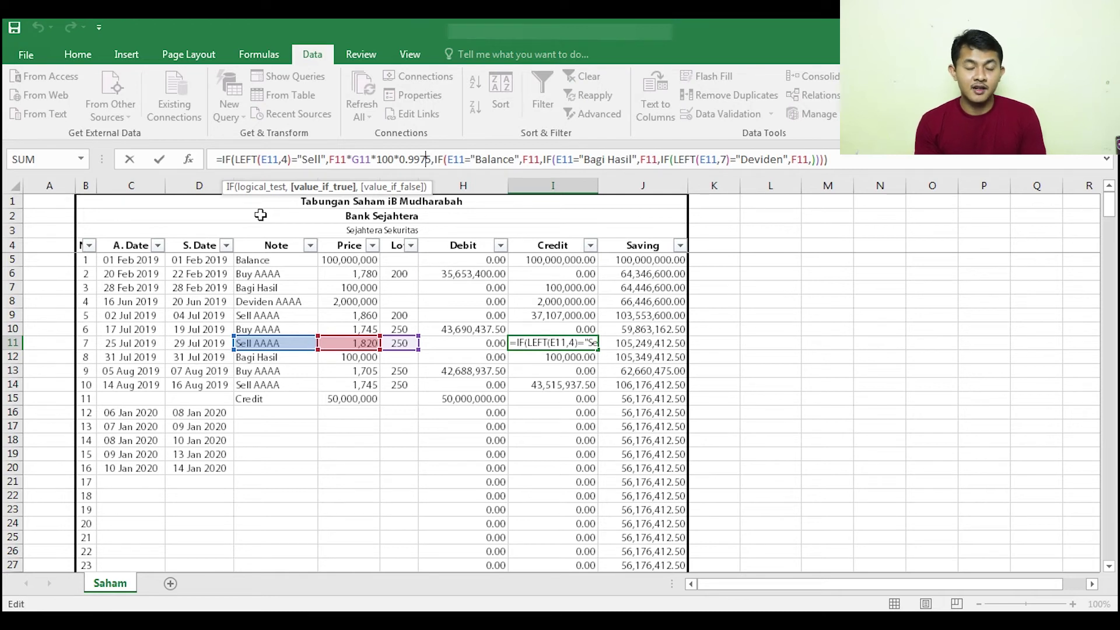
key("Return")
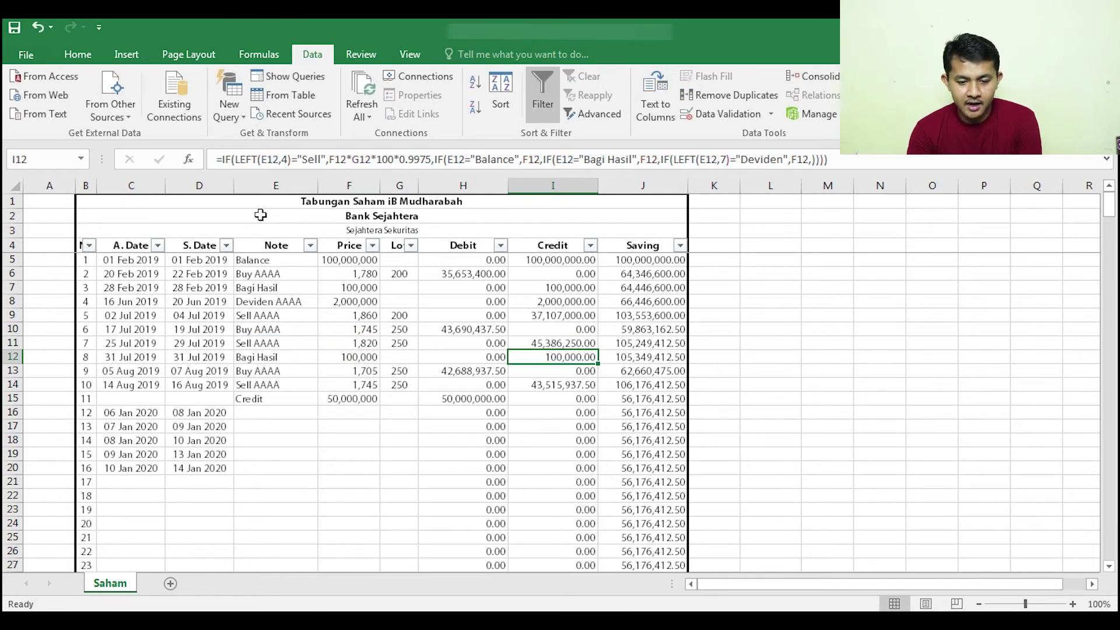
- Check the Credit formulas in rows 9 and 13
key("Up")
key("Up")
key("ctrl+Up")
key("Down")
key("Down")
key("Down")
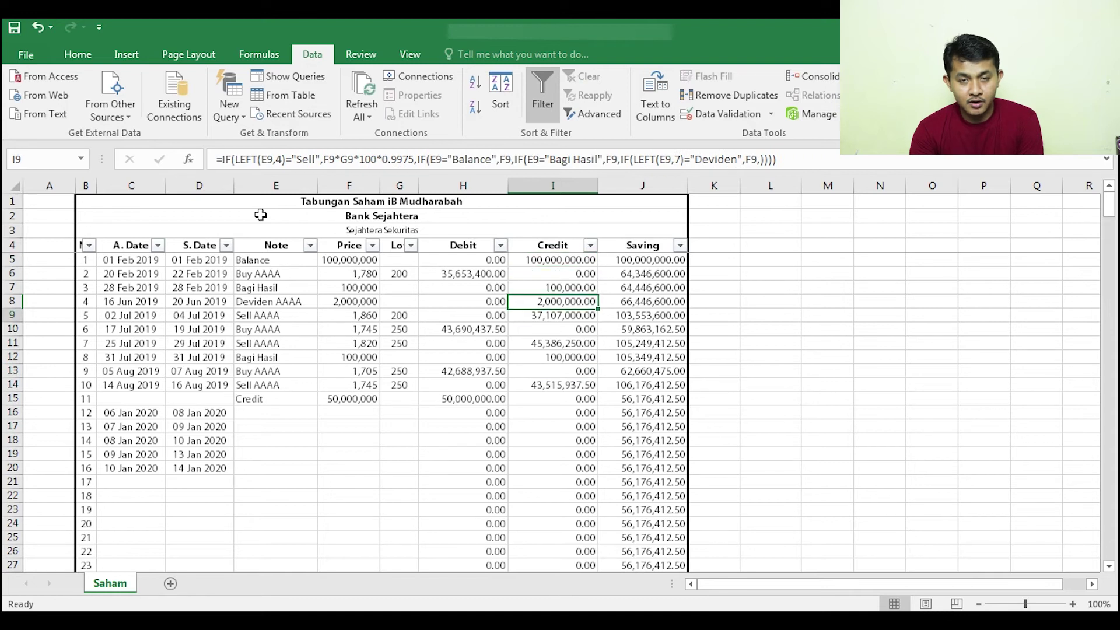
key("Down")
key("Down")
key("Down")
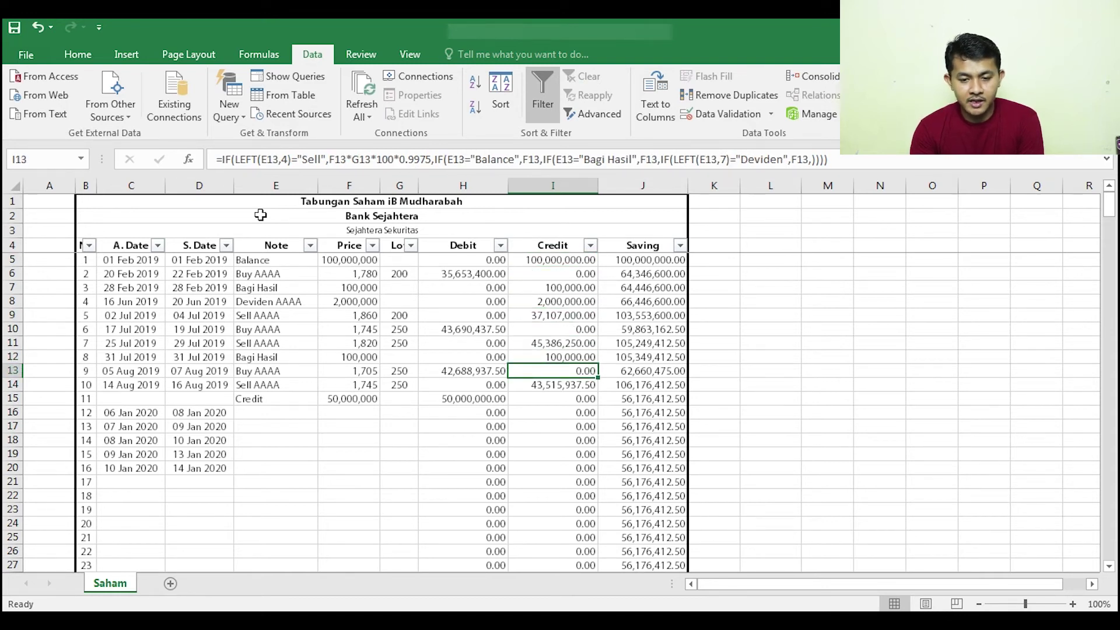
left_click(199, 186)
left_click(607, 272)
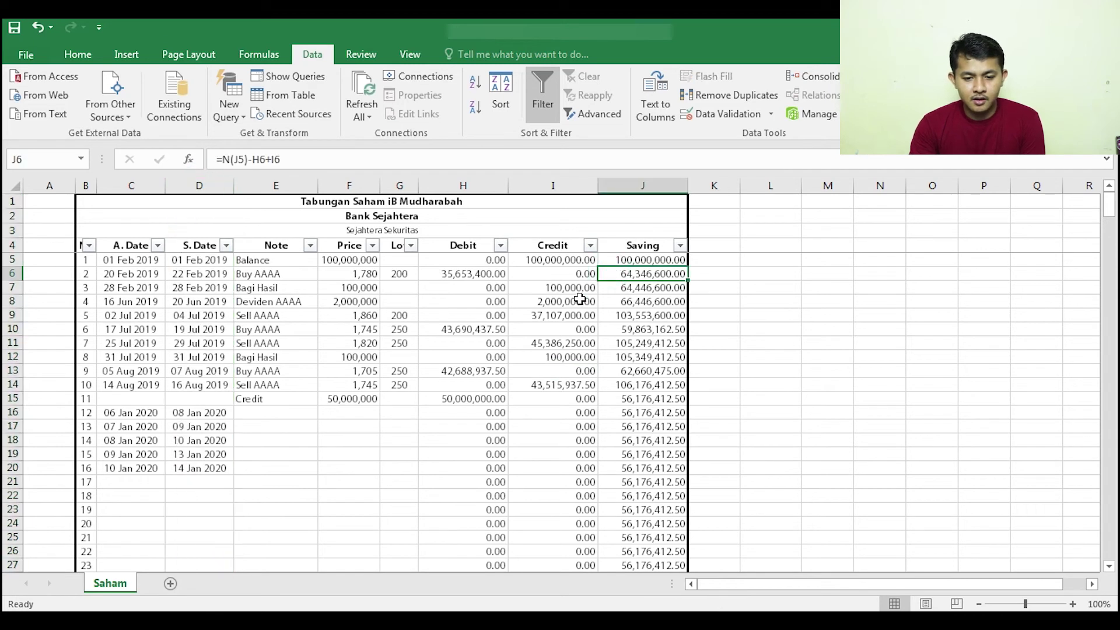
left_click(644, 186)
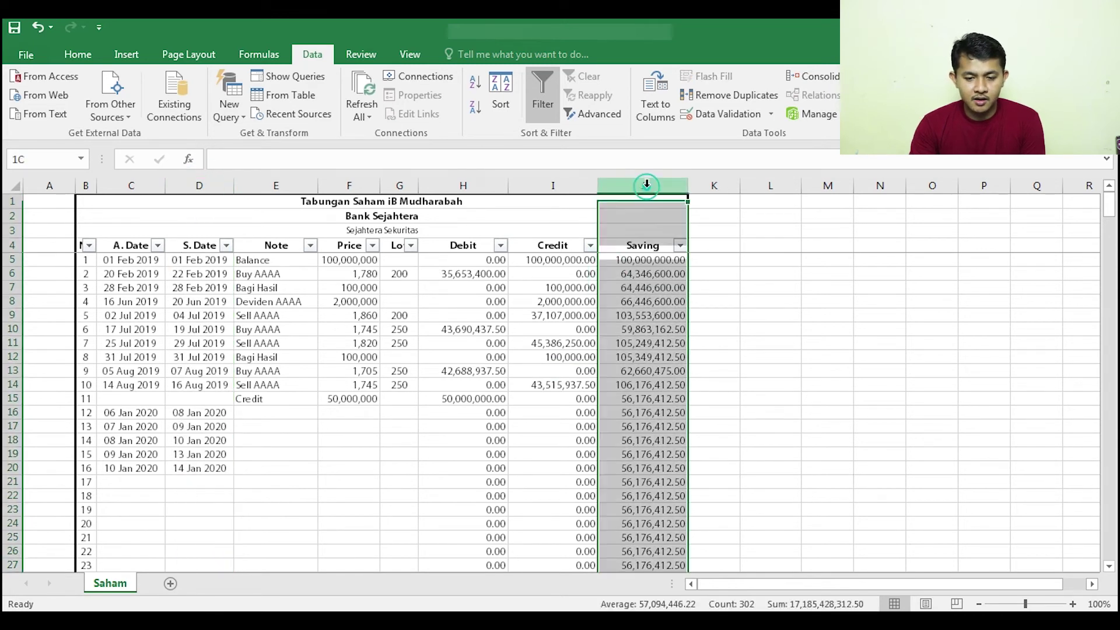
left_click(644, 329)
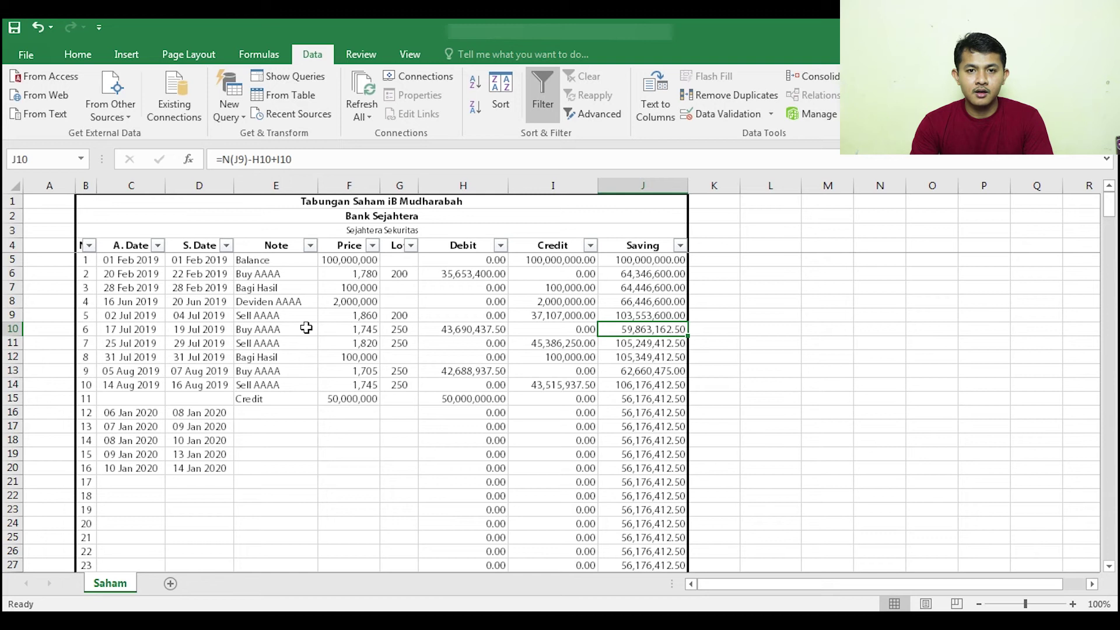
left_click(651, 261)
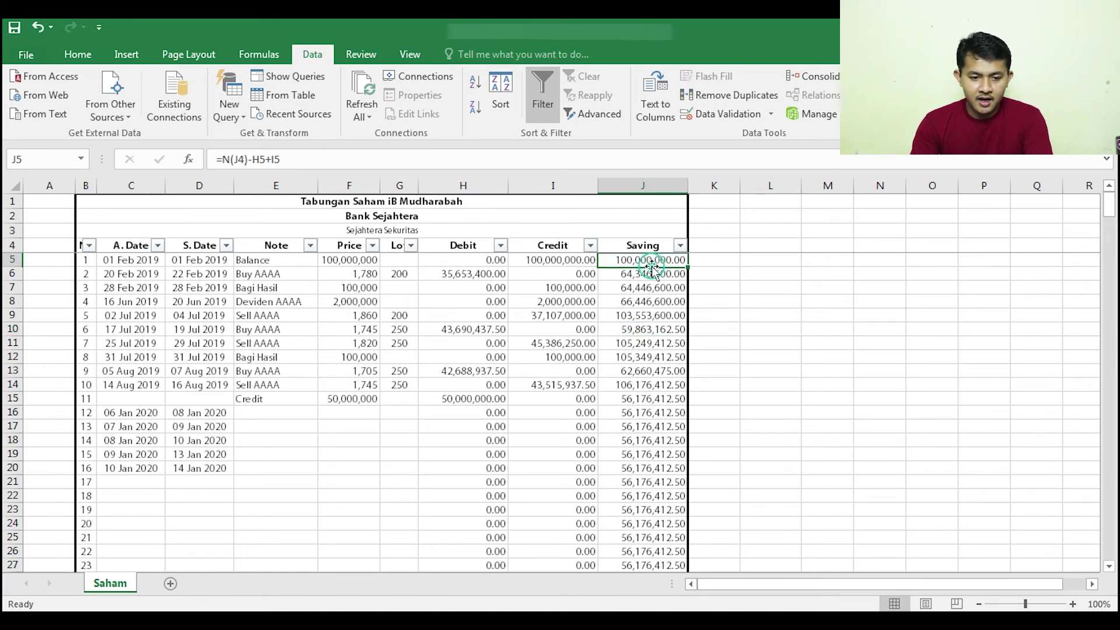
left_click(247, 161)
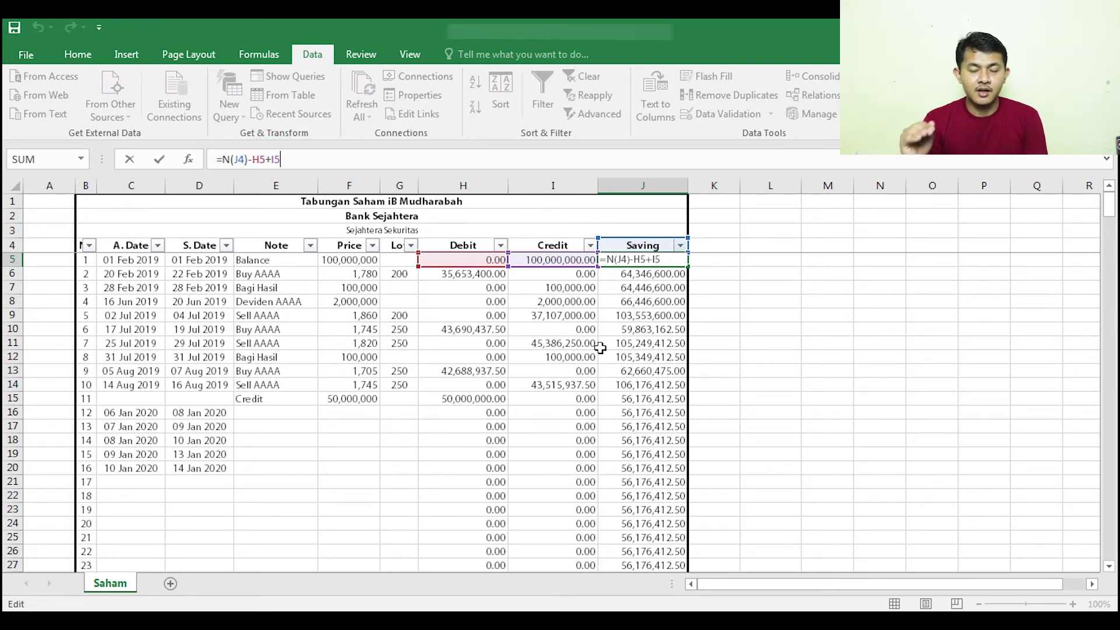
key("shift+Return")
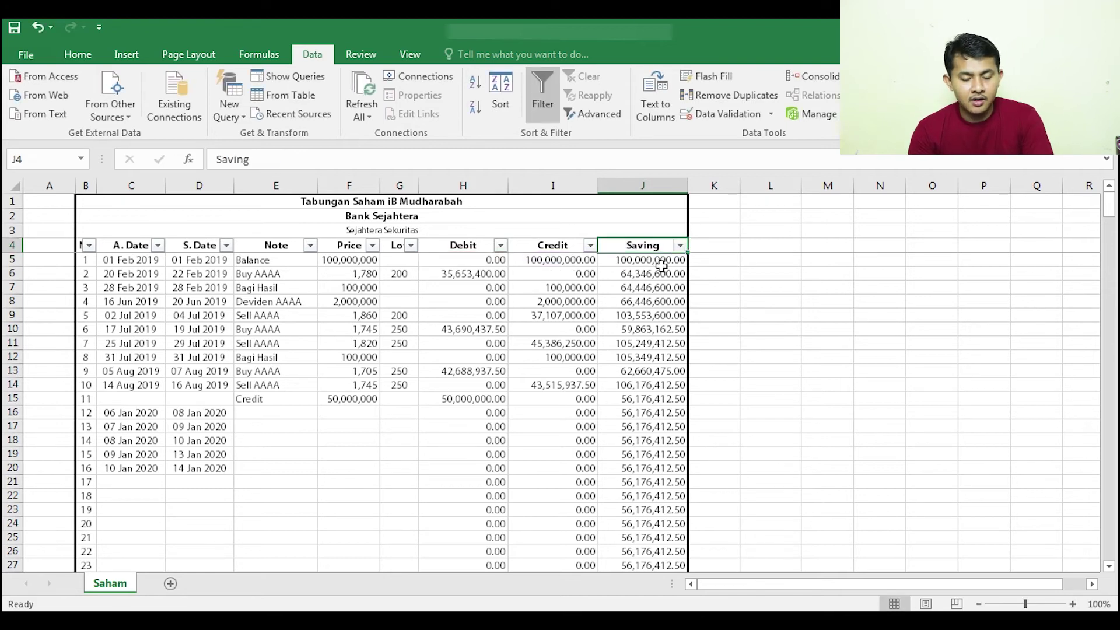
left_click(661, 266)
key("Up")
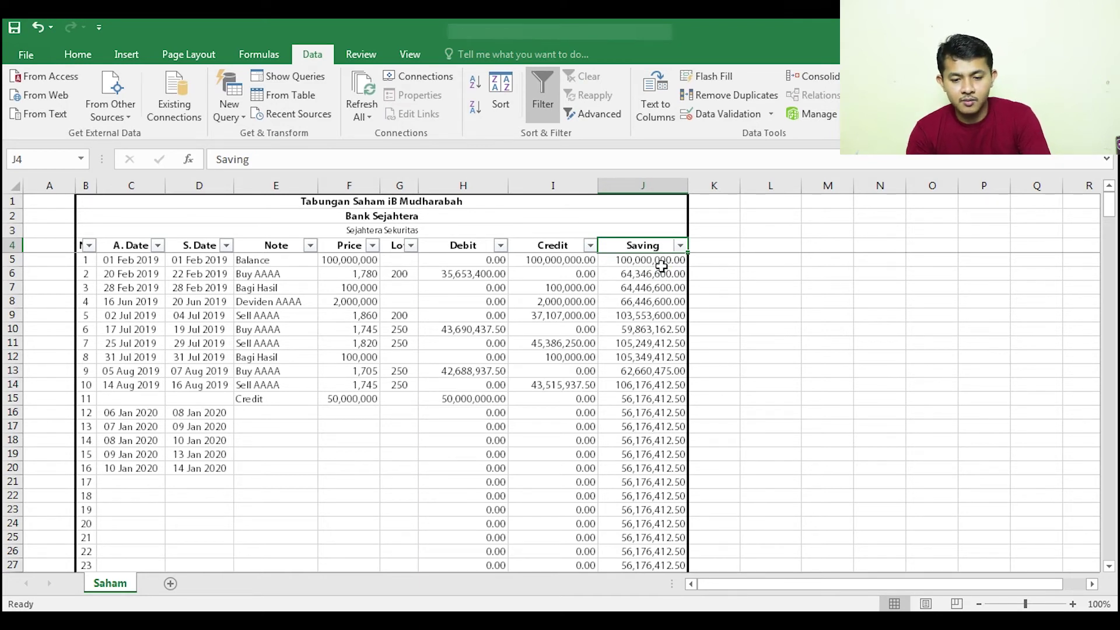
left_click(661, 265)
key("Up")
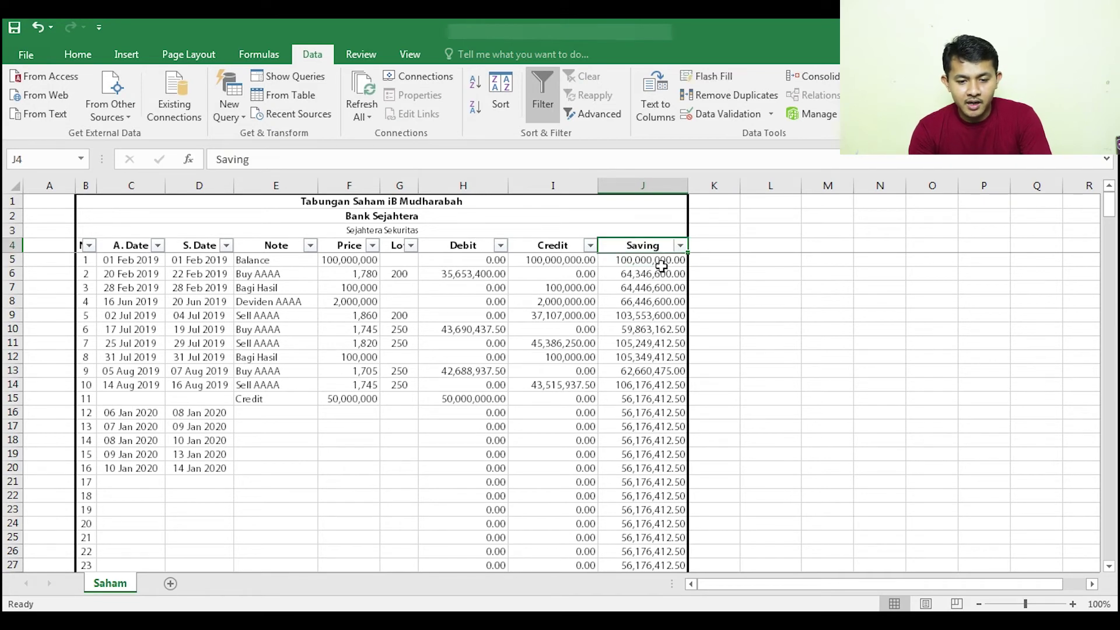
left_click(661, 266)
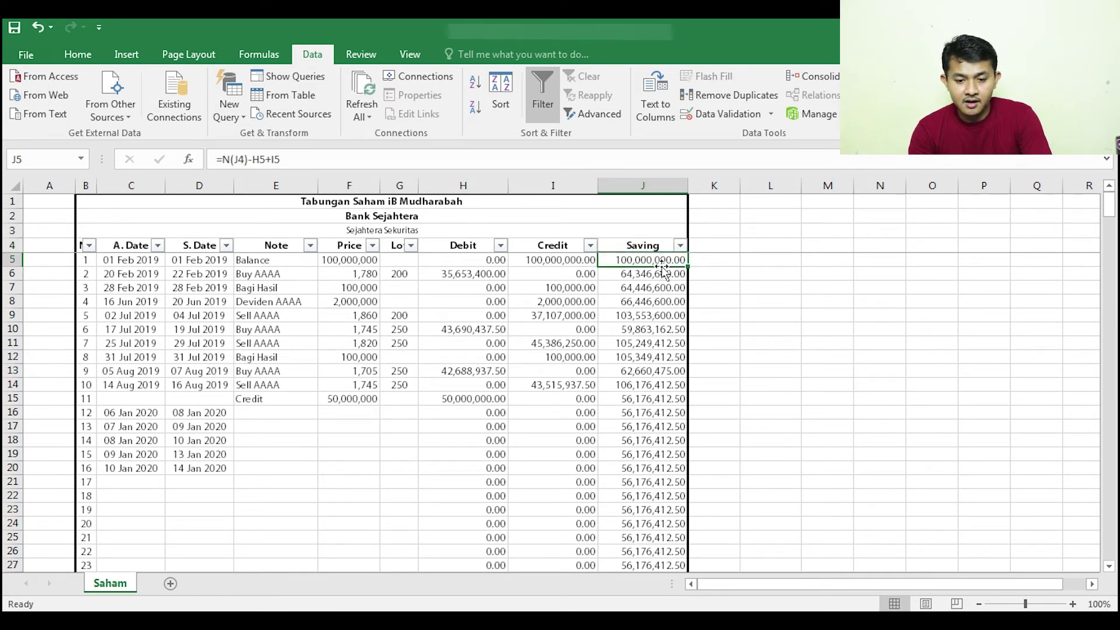
key("Left")
left_click(661, 265)
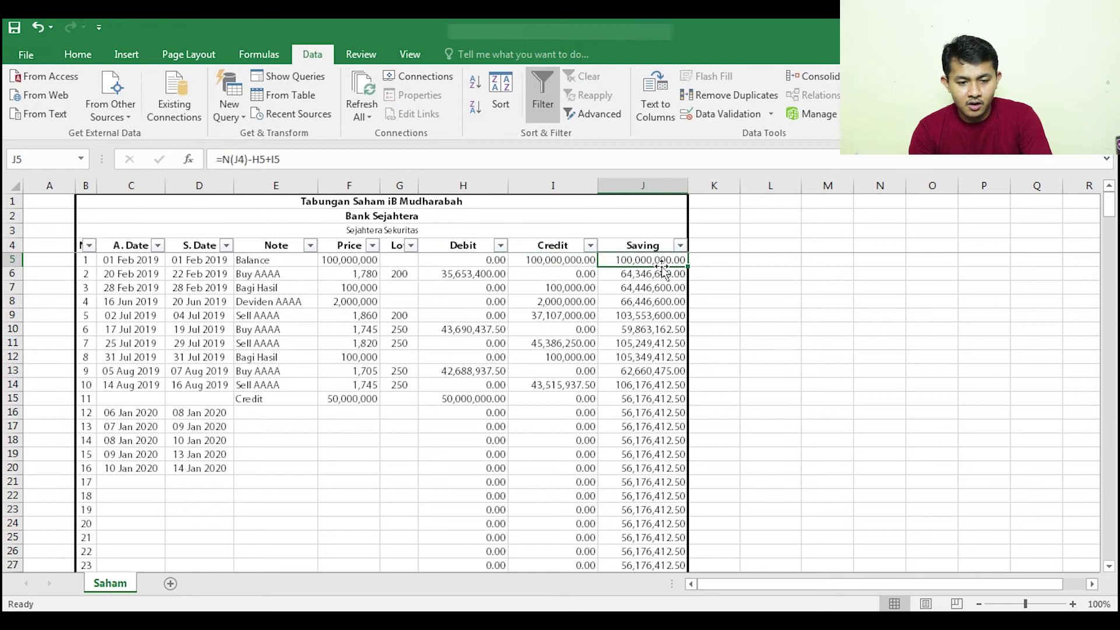
double_click(663, 268)
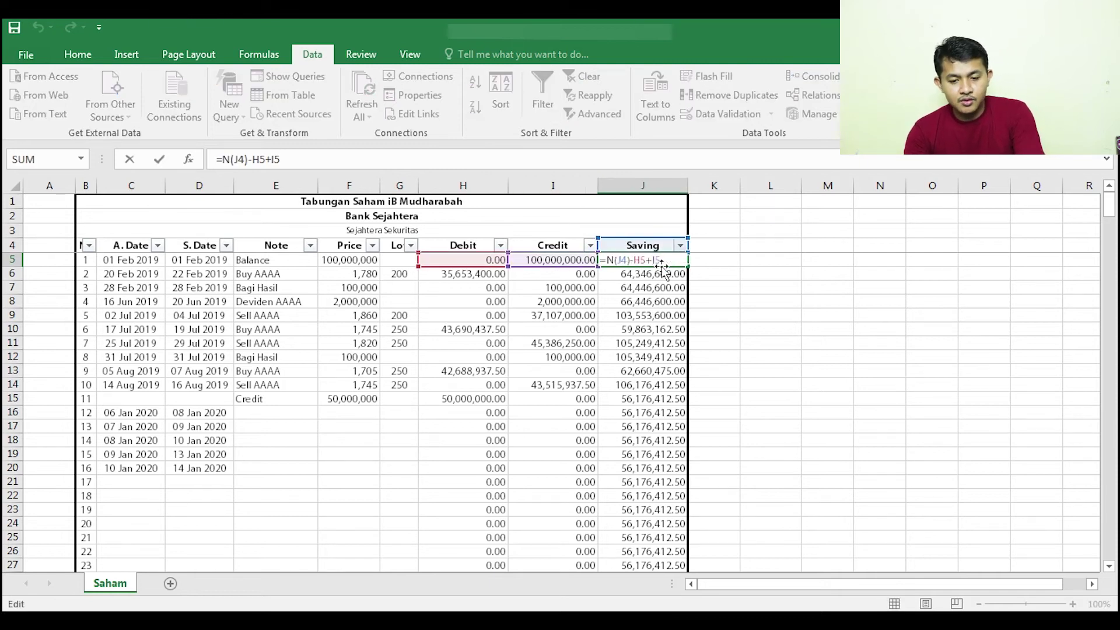
key("Escape")
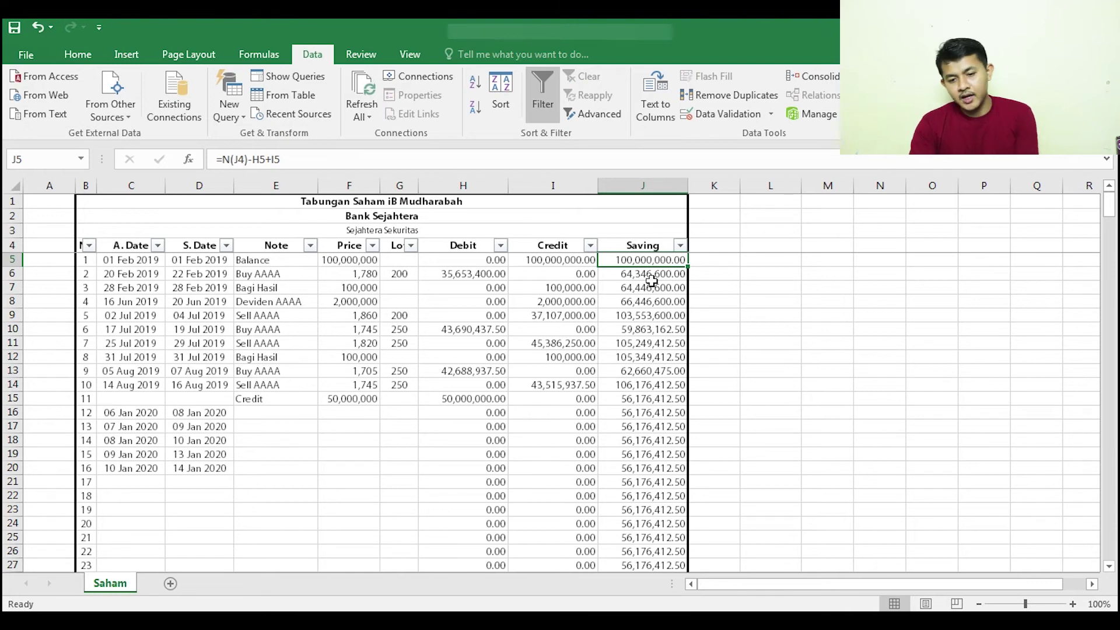
left_click(640, 186)
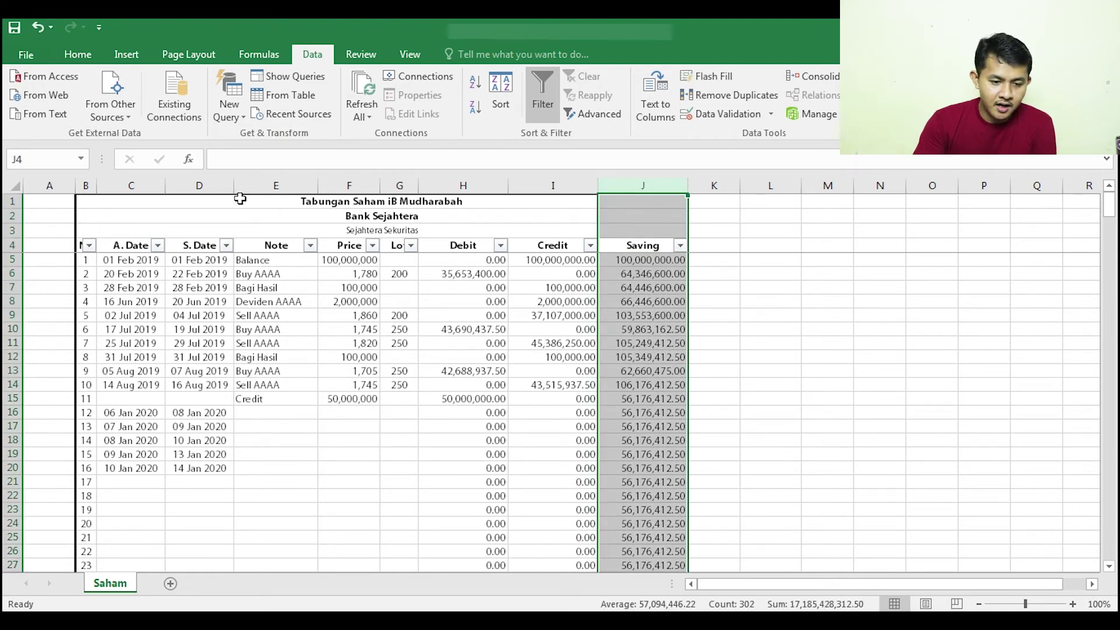
left_click(201, 186)
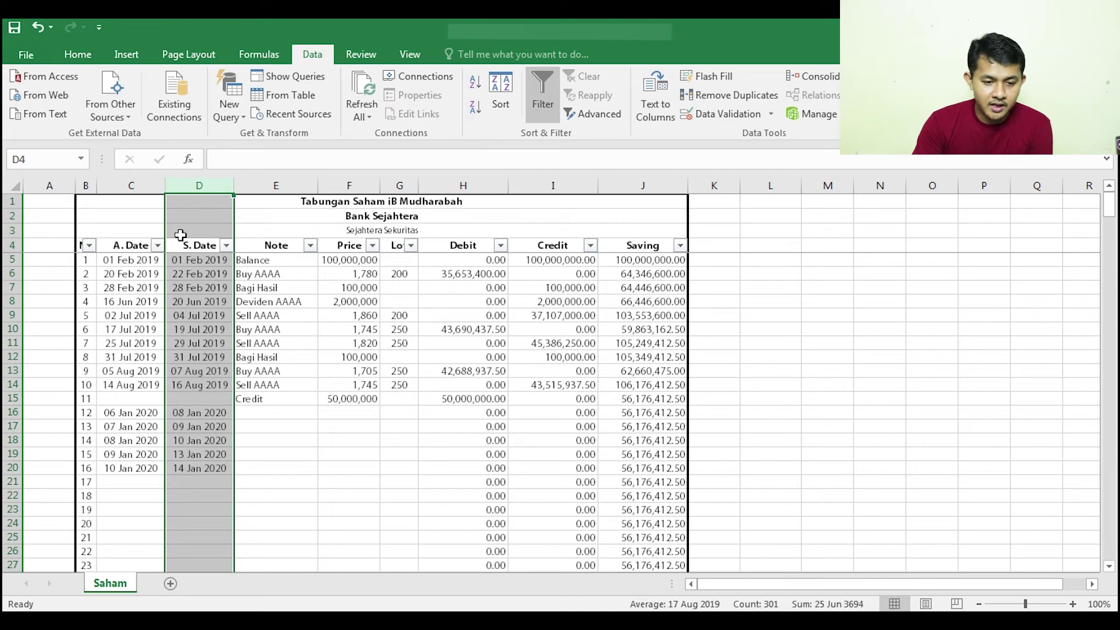
left_click(180, 246)
left_click(196, 274)
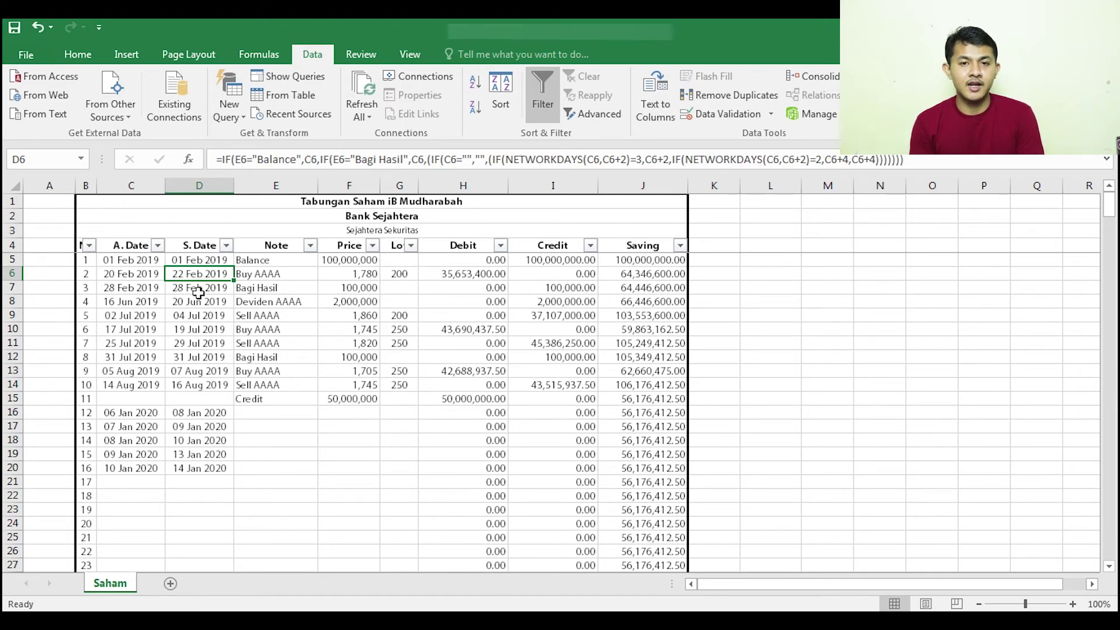
key("Up")
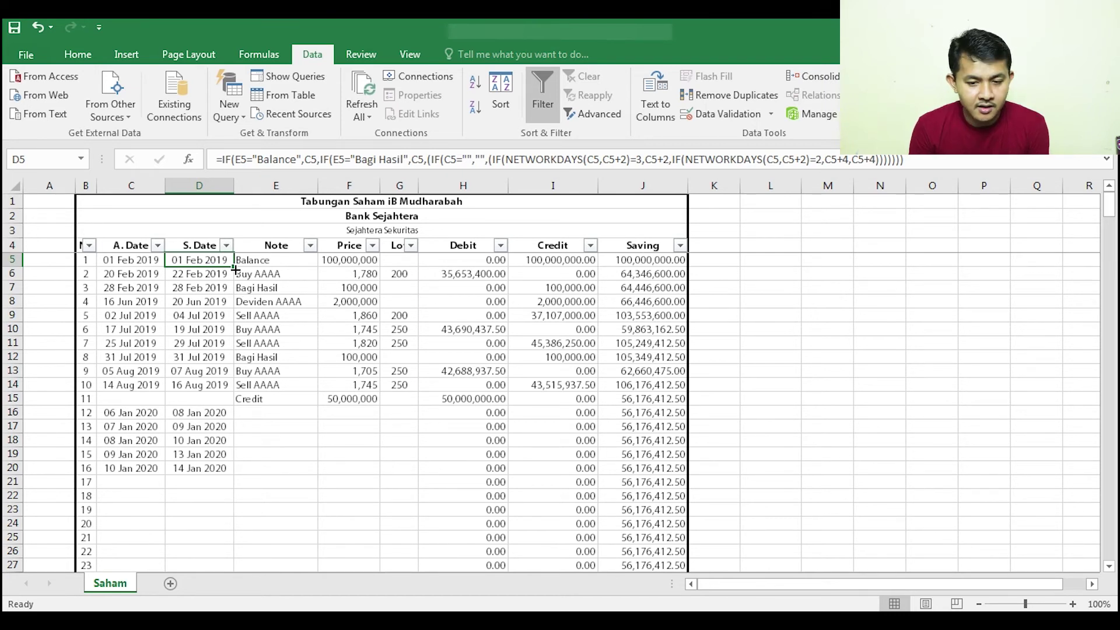
left_click(933, 164)
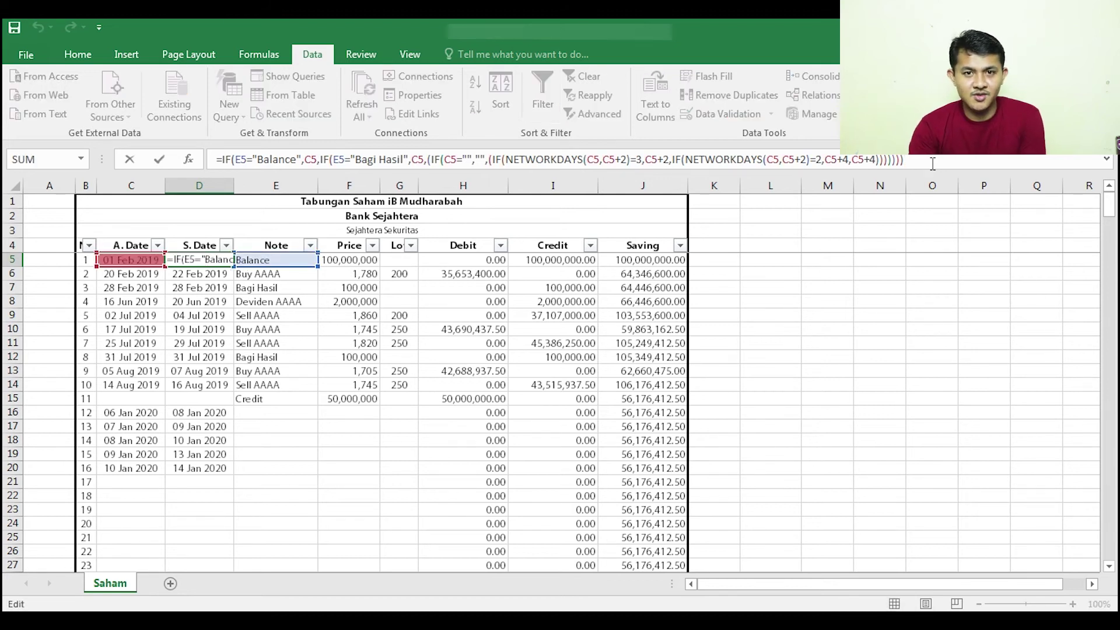
key("Home")
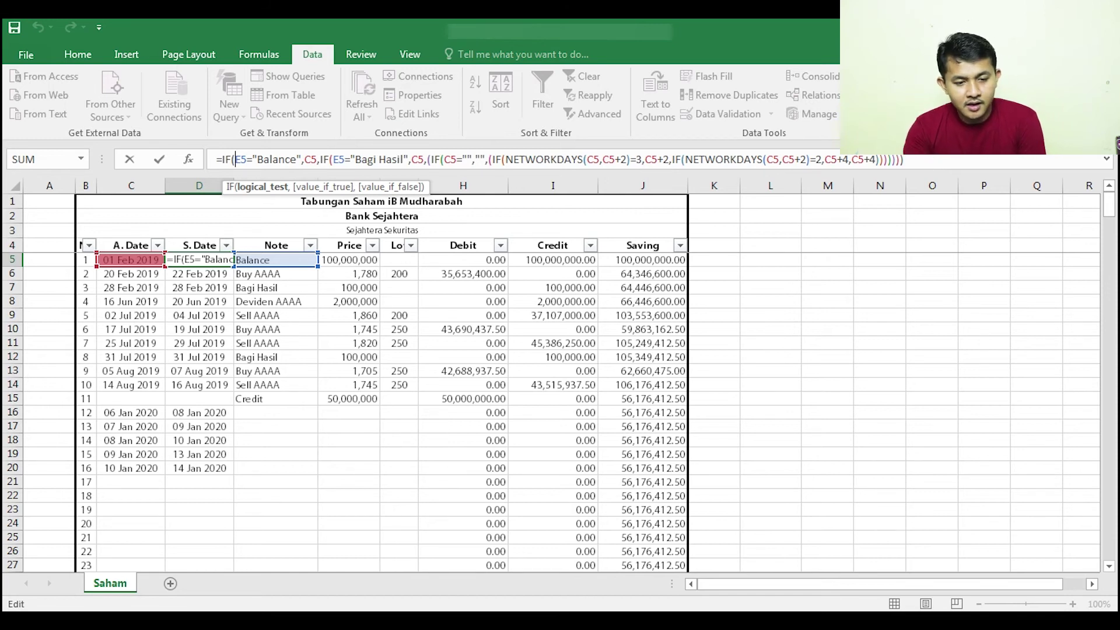
left_click(280, 160)
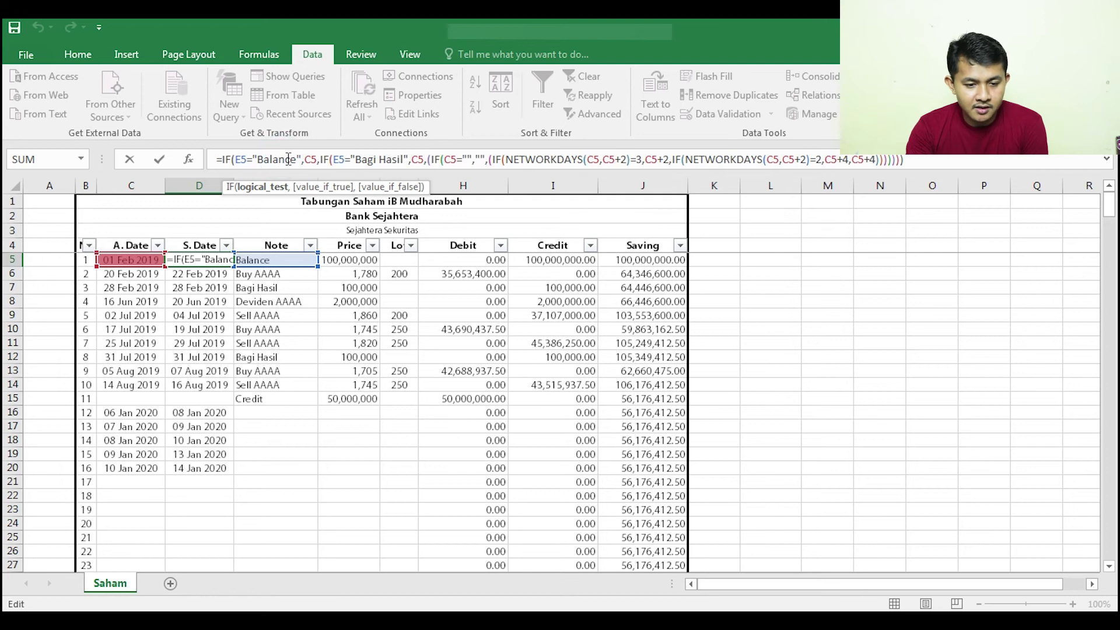
left_click(309, 160)
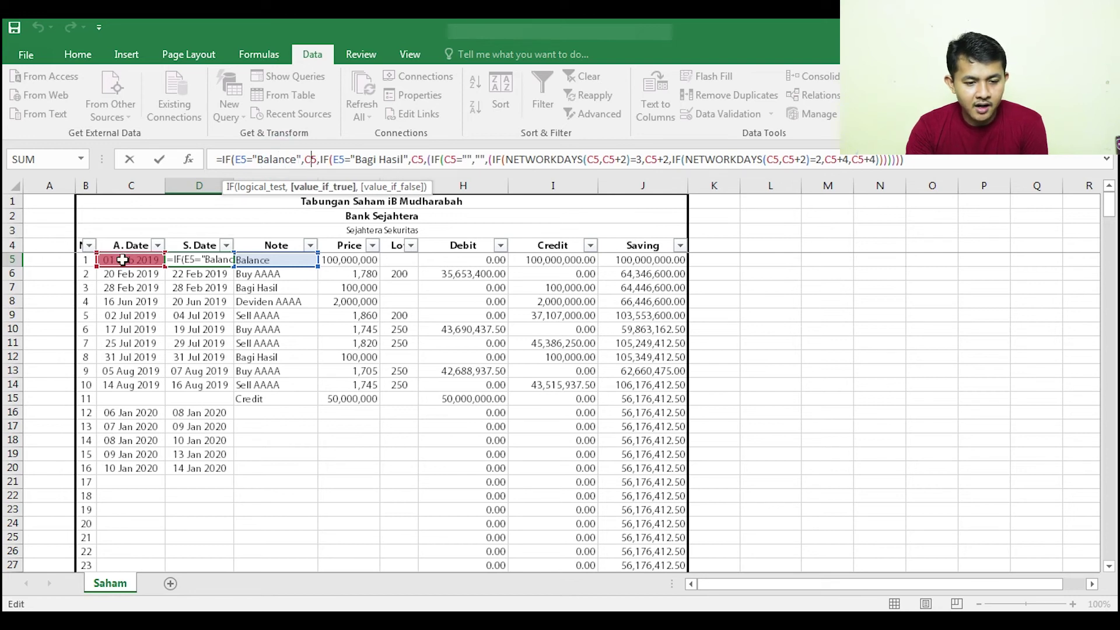
left_click(388, 159)
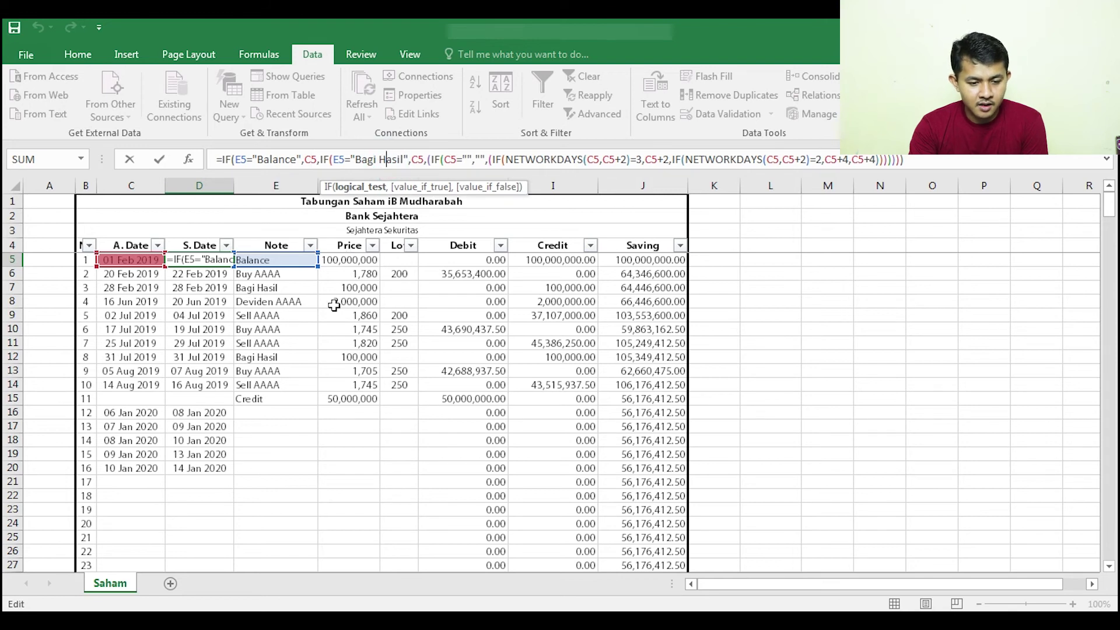
left_click(223, 290)
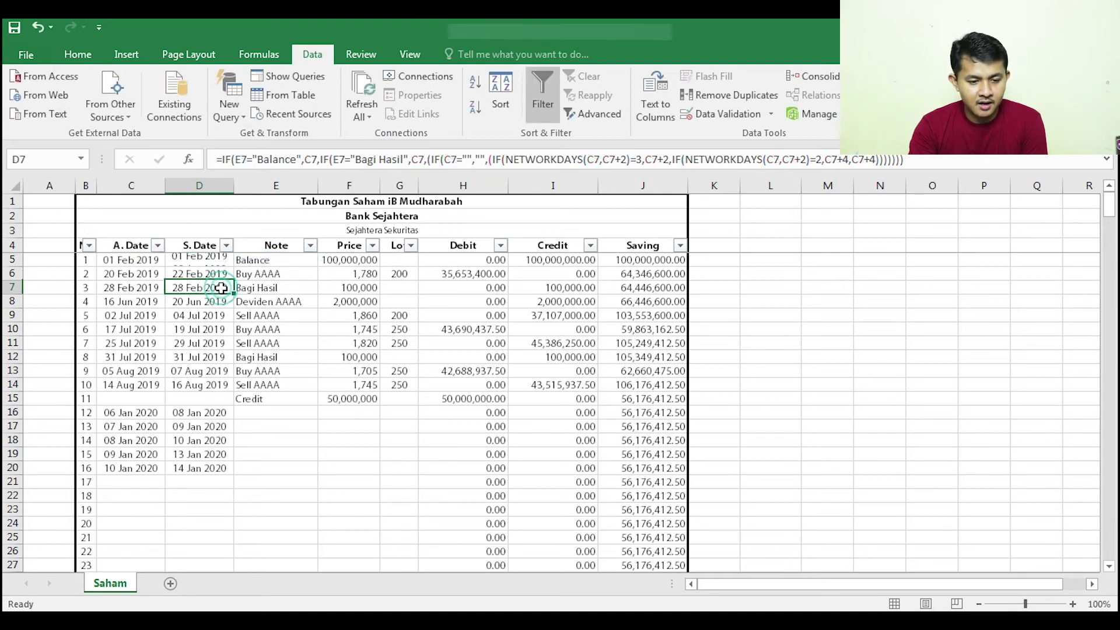
left_click(398, 160)
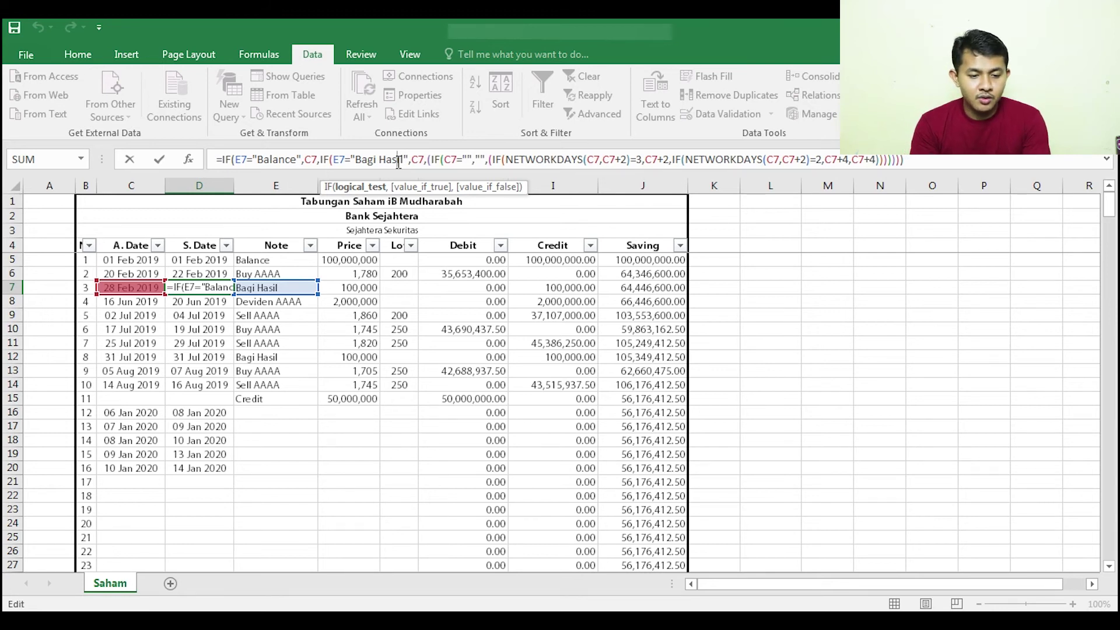
key("Tab")
key("Left")
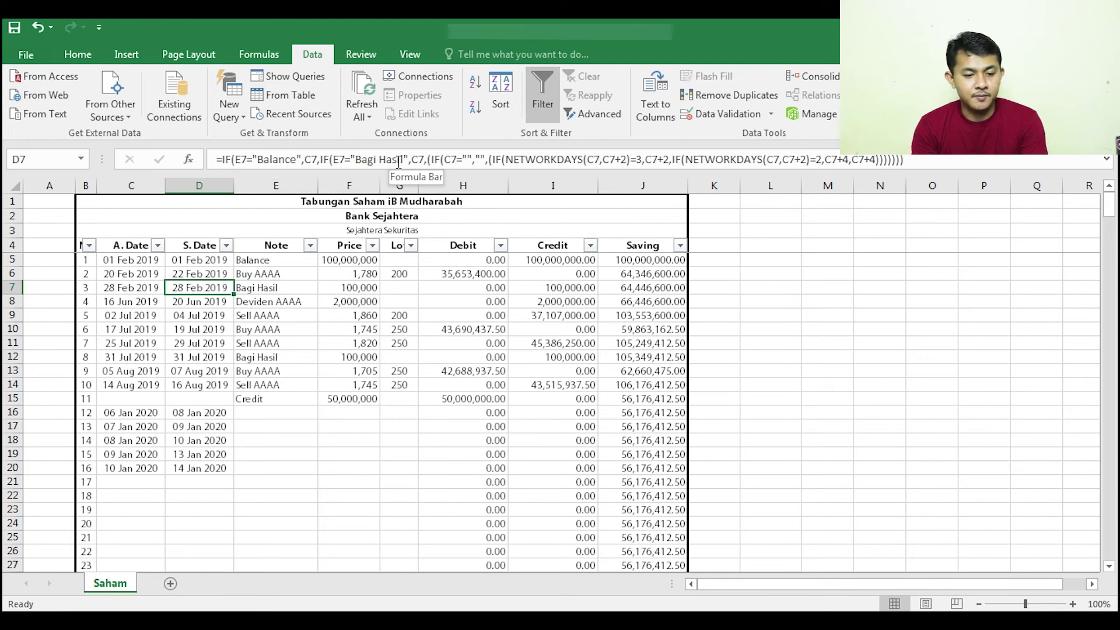
- Enter 1/6/2020 as the Credit row's A. Date in C15 and check its settlement date
left_click(271, 399)
key("Left")
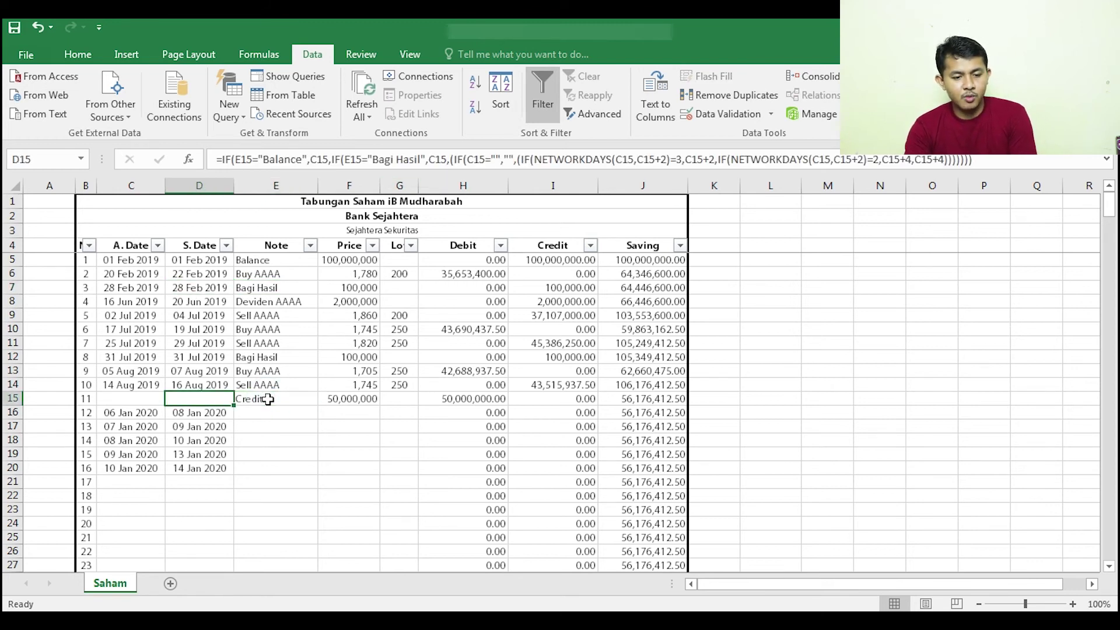
key("Left")
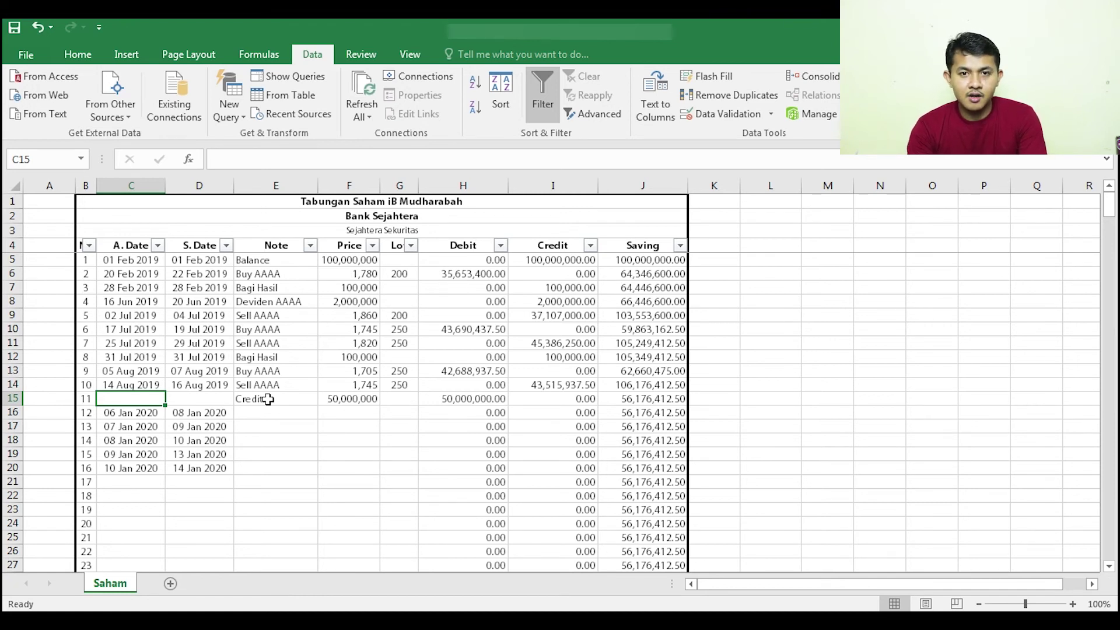
type("1/6/2020")
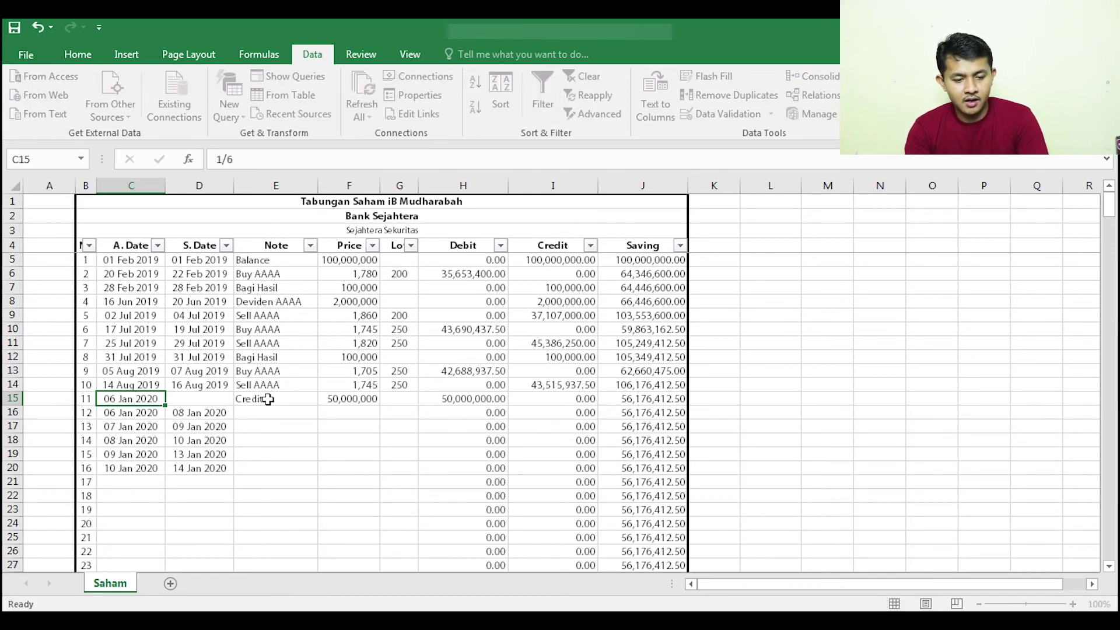
key("Return")
key("Up")
key("Right")
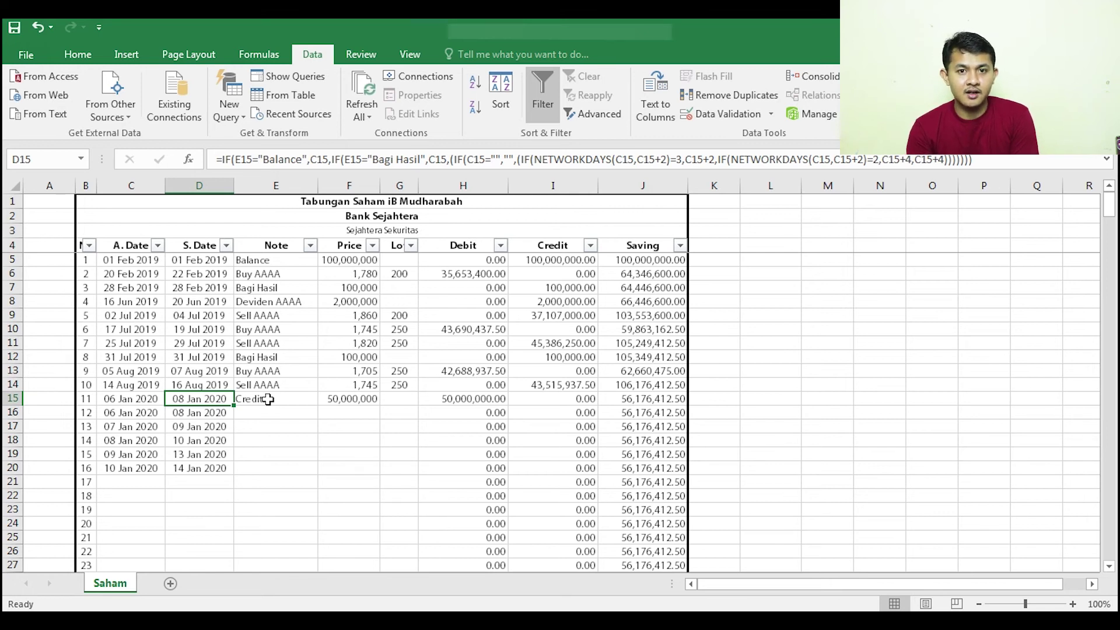
left_click(249, 259)
left_click(262, 286)
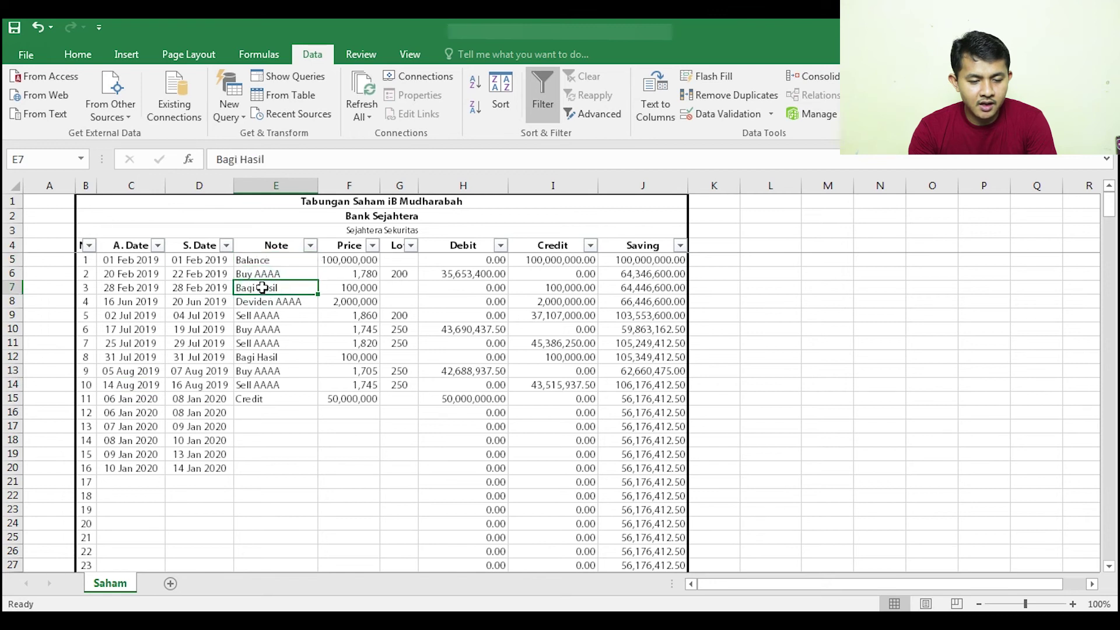
left_click(264, 301)
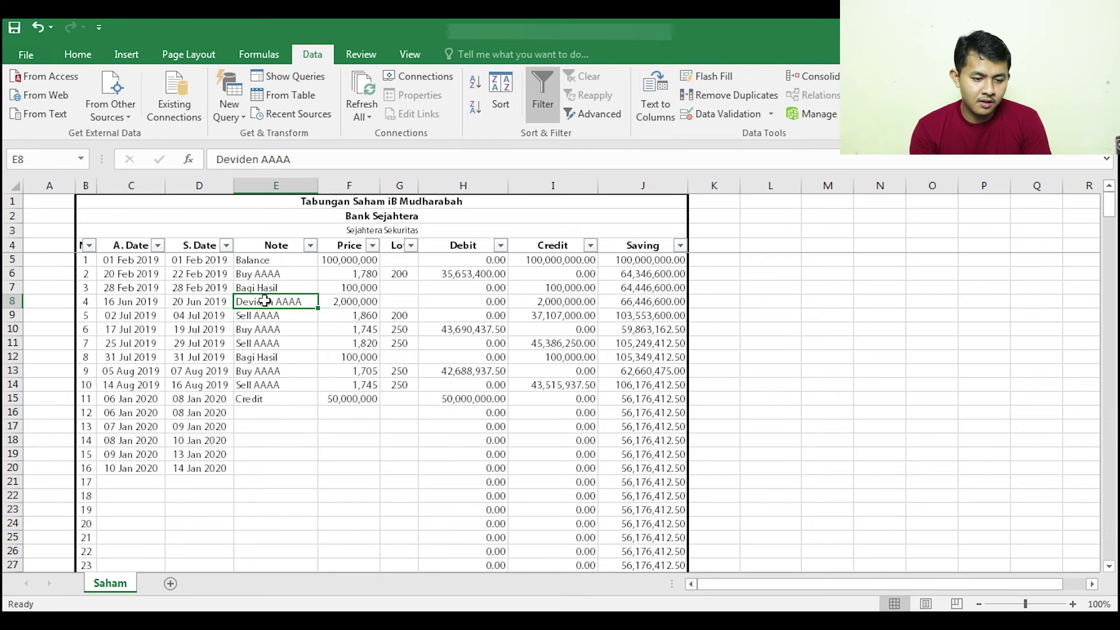
key("Left")
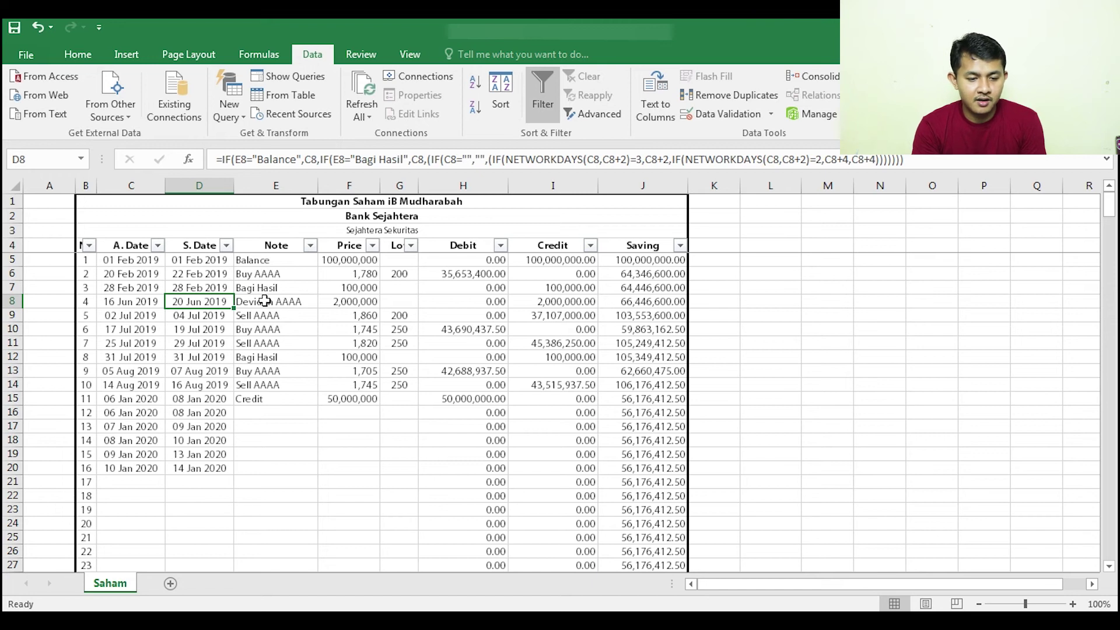
left_click(264, 301)
key("Left")
key("Up")
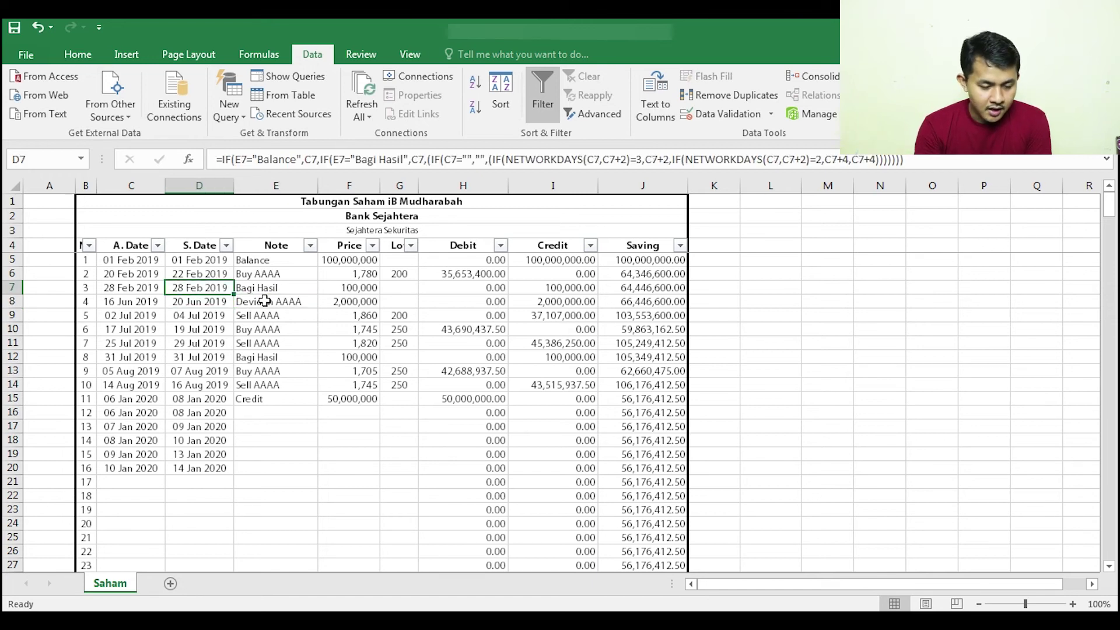
key("Down")
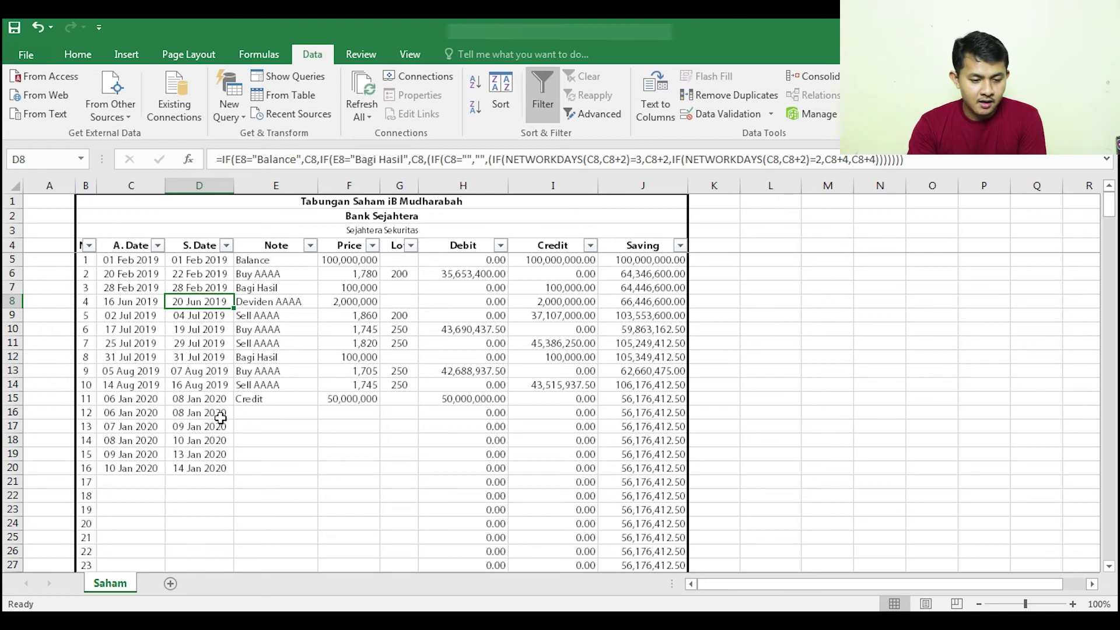
left_click(221, 418)
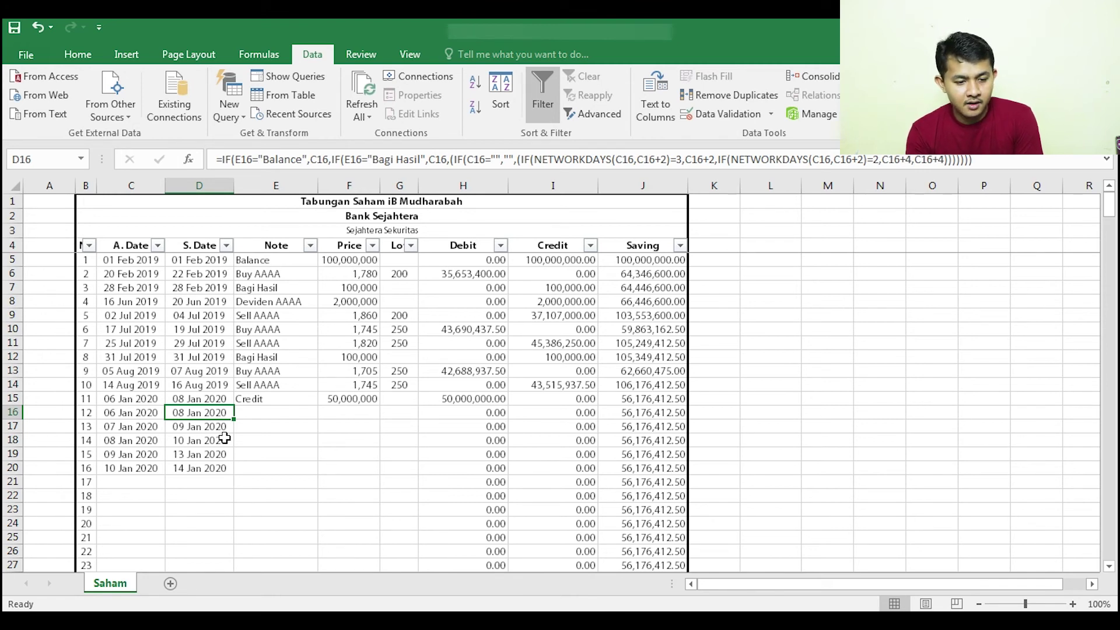
key("Left")
key("ctrl+c")
key("Escape")
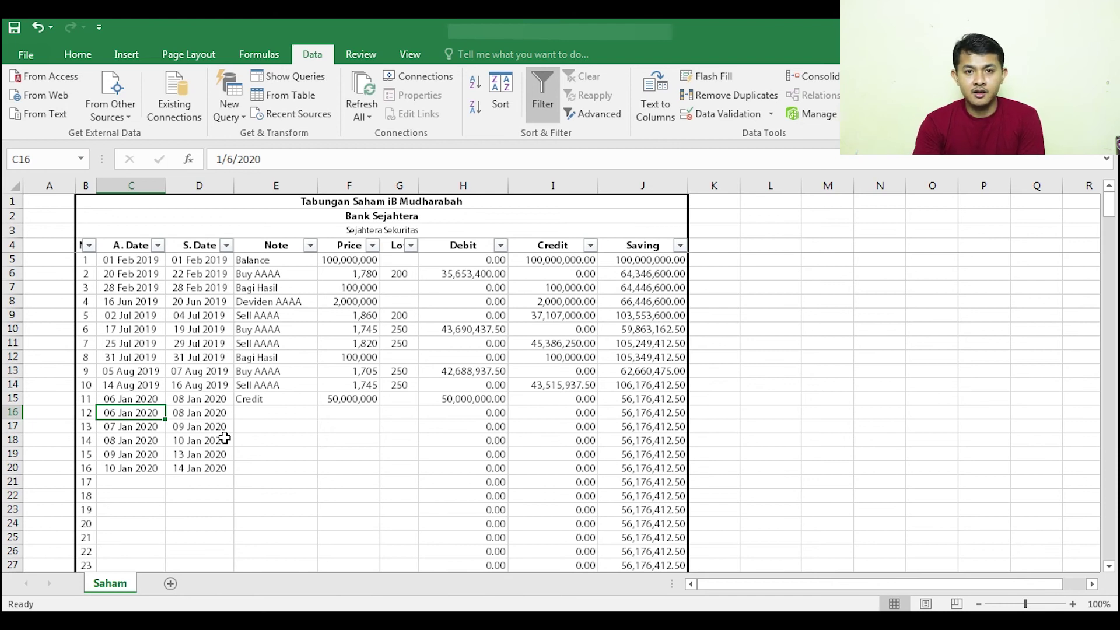
key("Right")
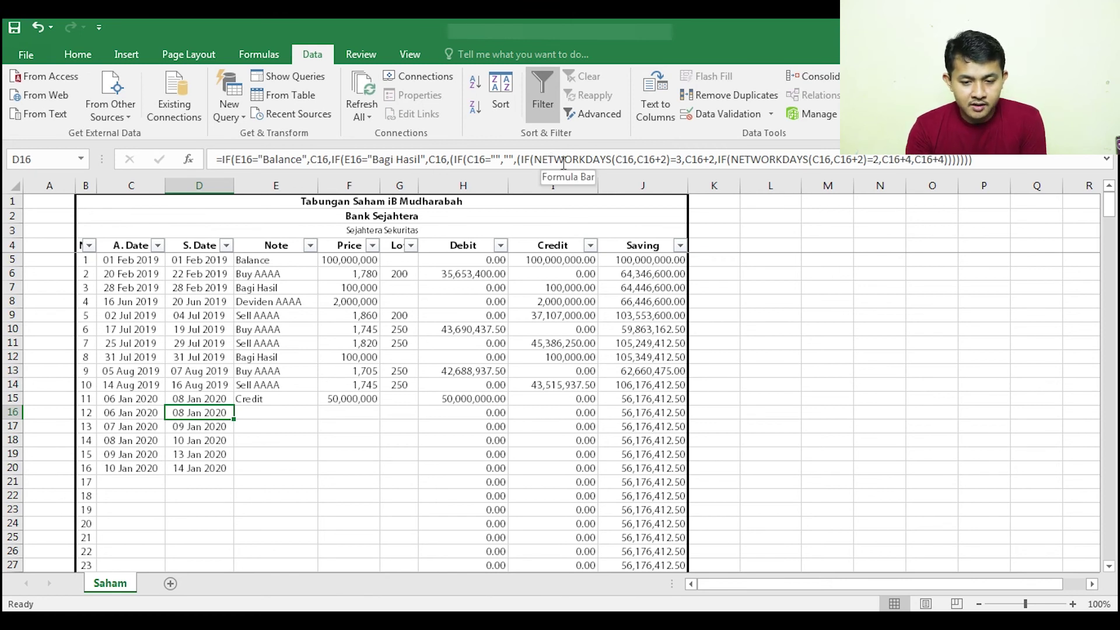
- Step through D16's NETWORKDAYS start and end date arguments and recommit the formula
left_click(626, 160)
left_click(626, 160)
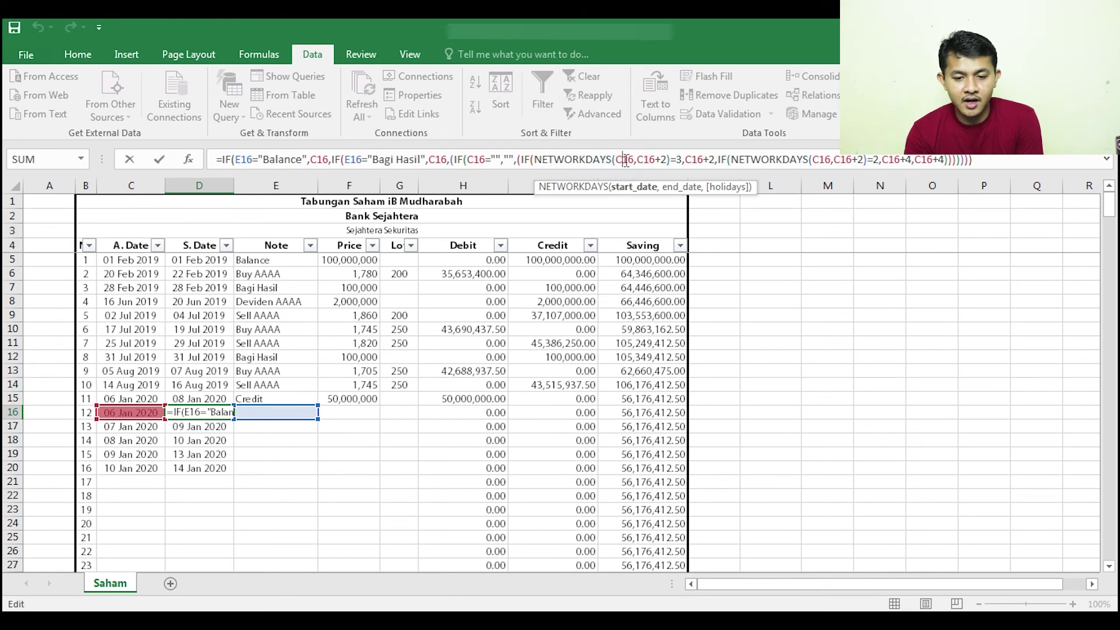
key("Right")
key("Right")
key("Right")
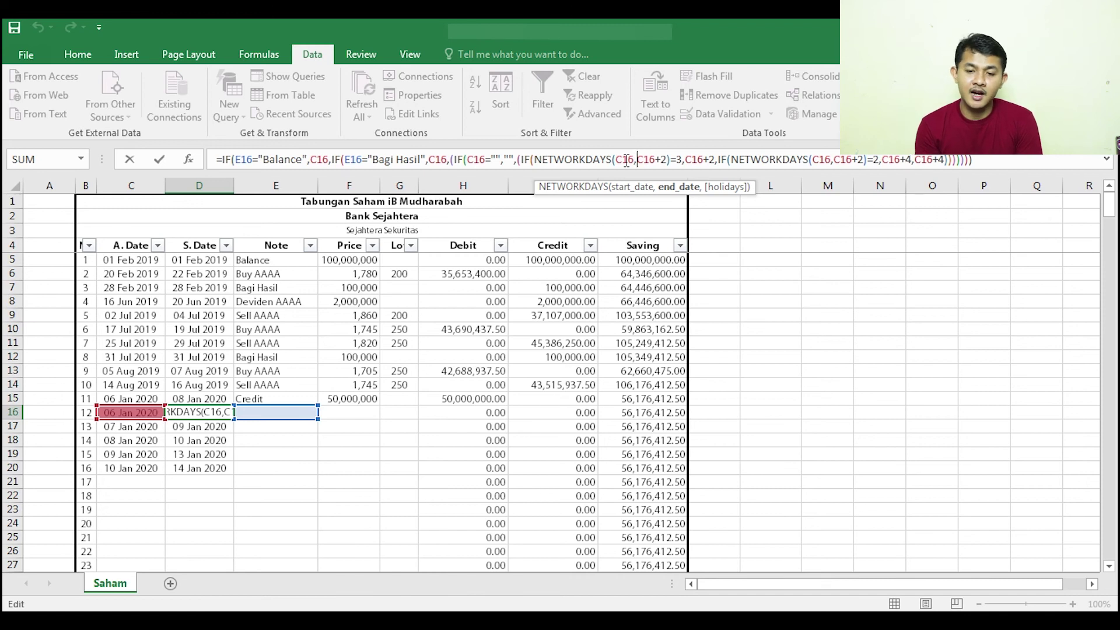
left_click(632, 161)
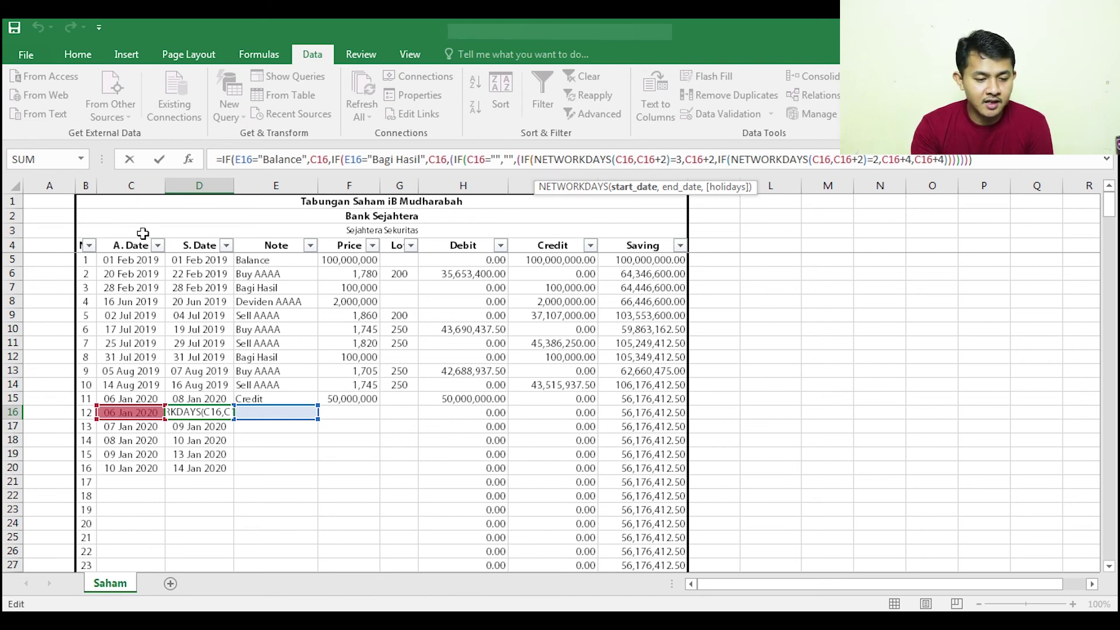
key("ctrl+Return")
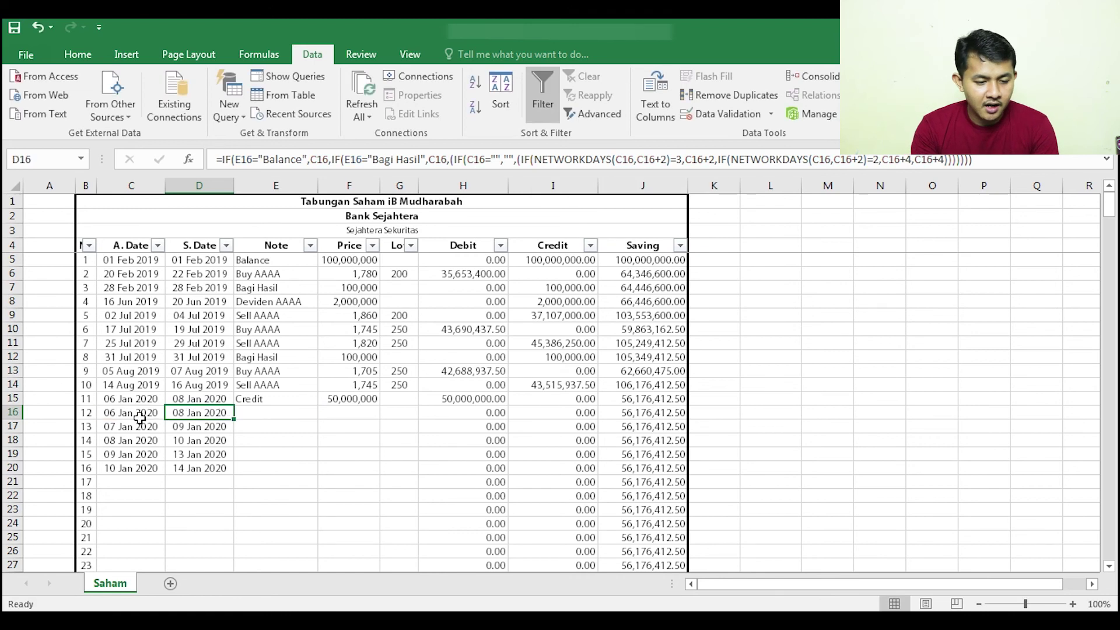
- Re-examine D16's C16+2 end date and three-working-day check, leaving the formula unchanged
left_click(146, 418)
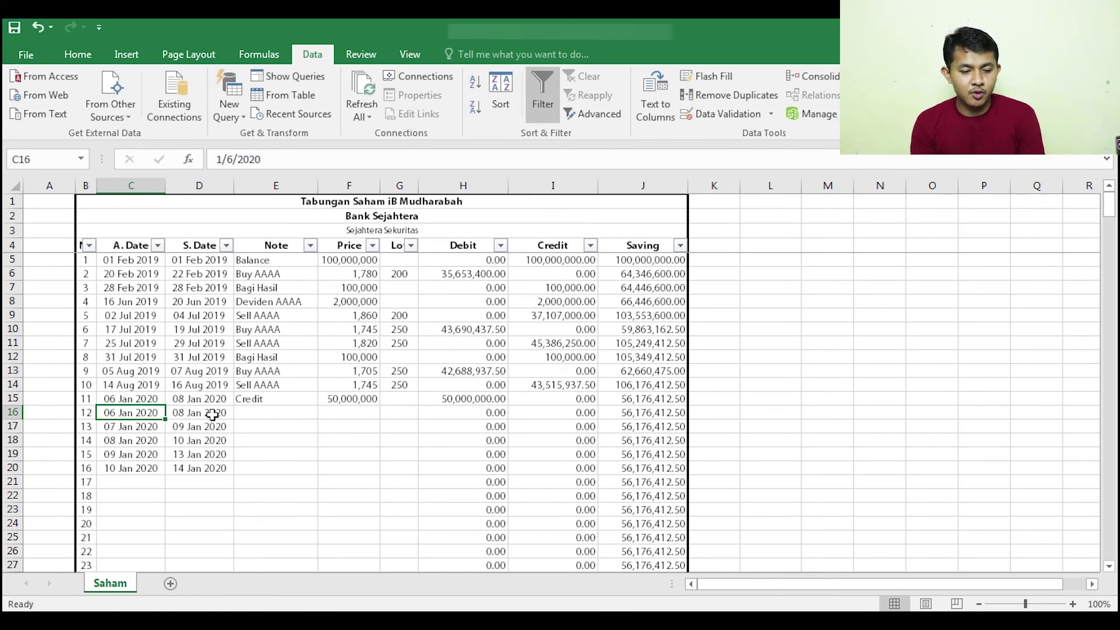
left_click(212, 415)
key("Left")
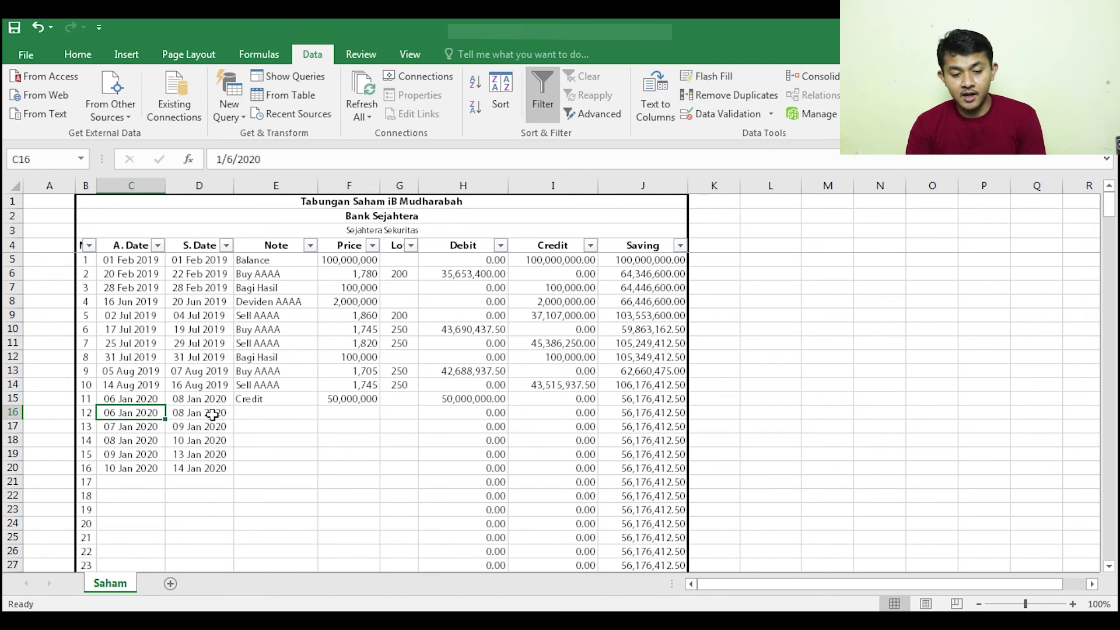
left_click(211, 414)
left_click(606, 159)
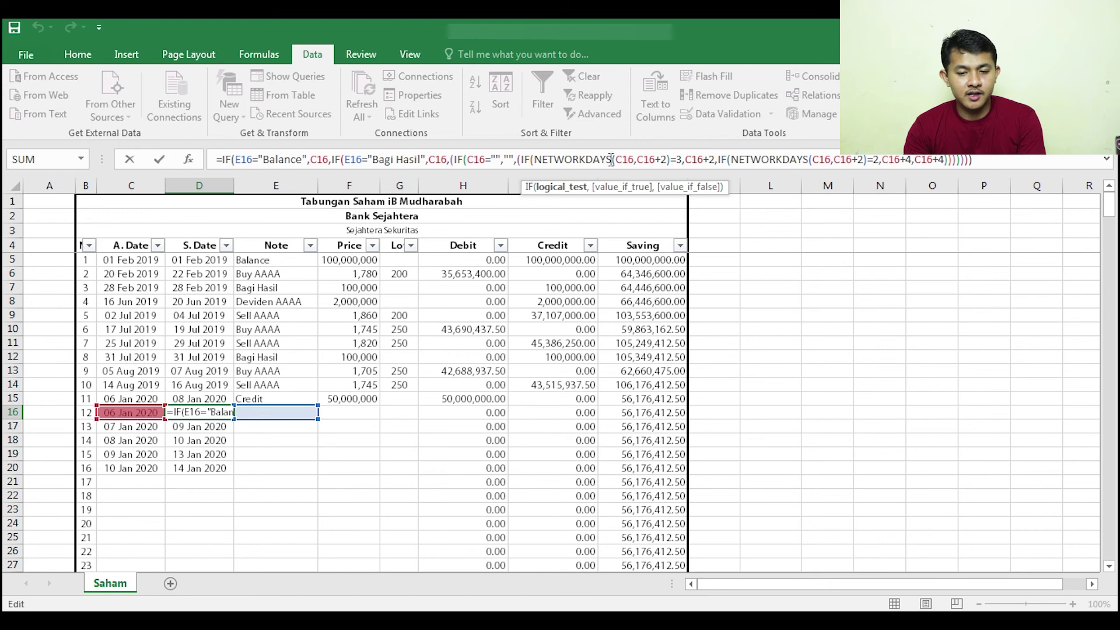
left_click(628, 159)
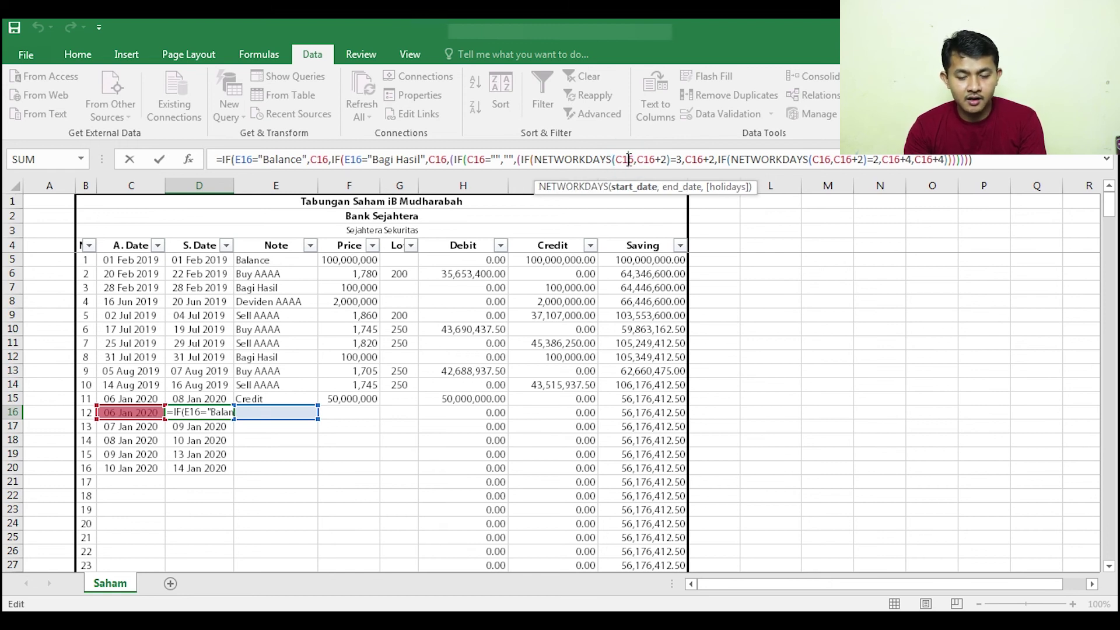
left_click(643, 159)
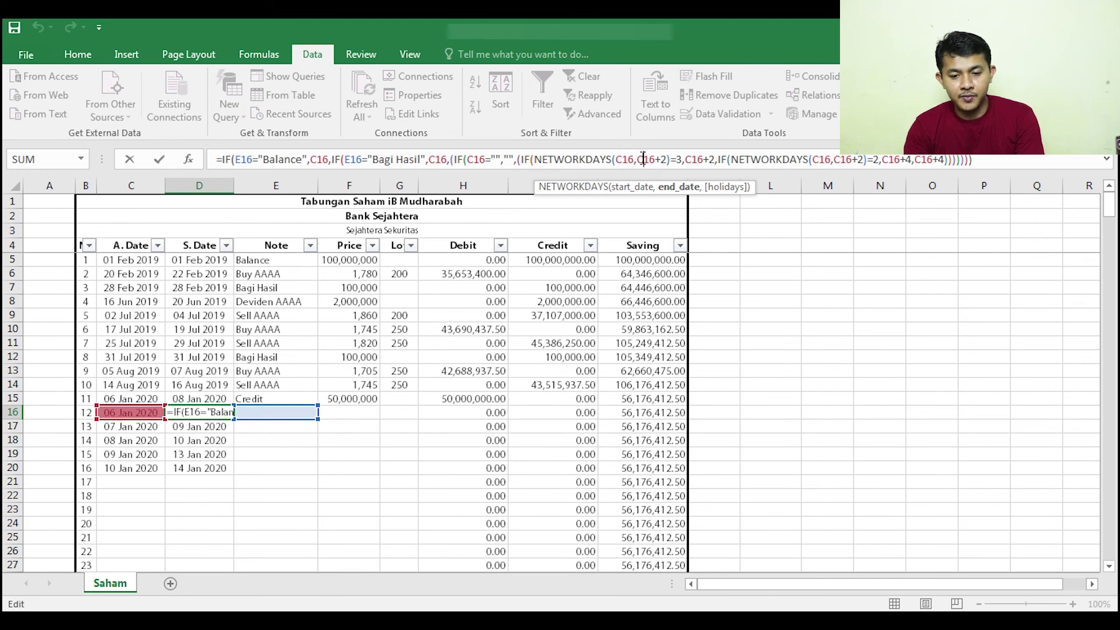
key("Right")
key("Right")
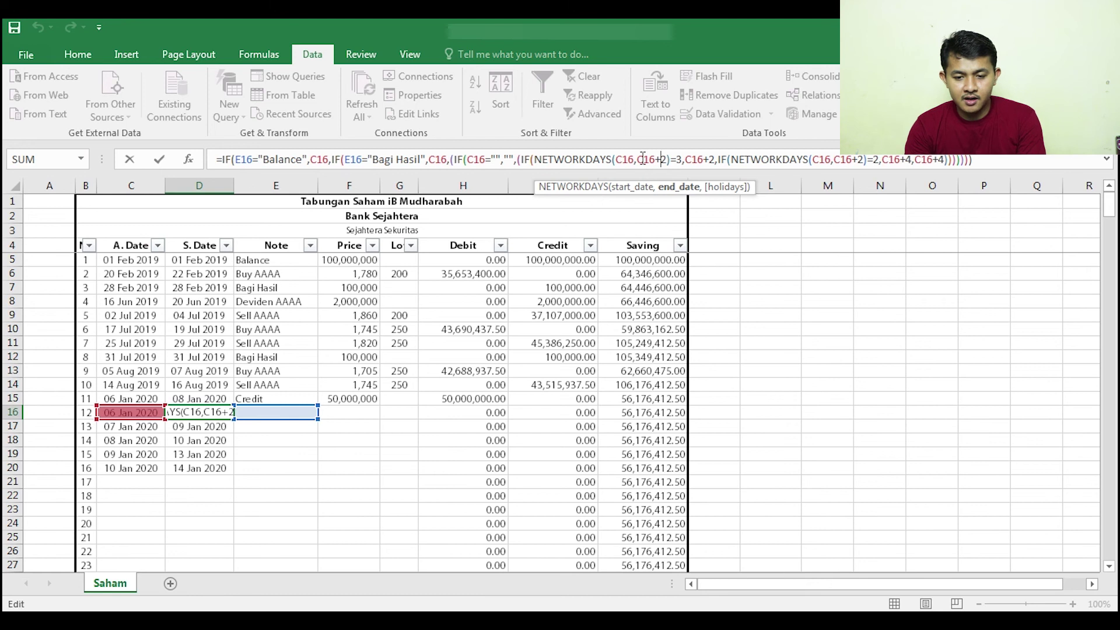
key("Right")
key("Right")
key("Right")
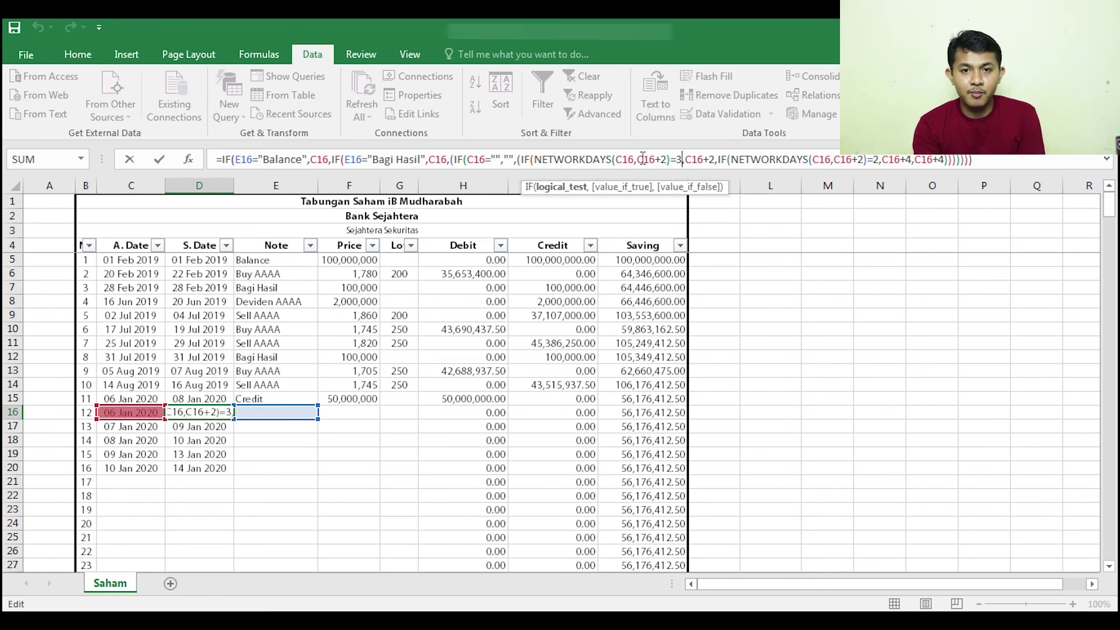
key("Right")
key("Right")
key("Right")
key("Right")
key("Right")
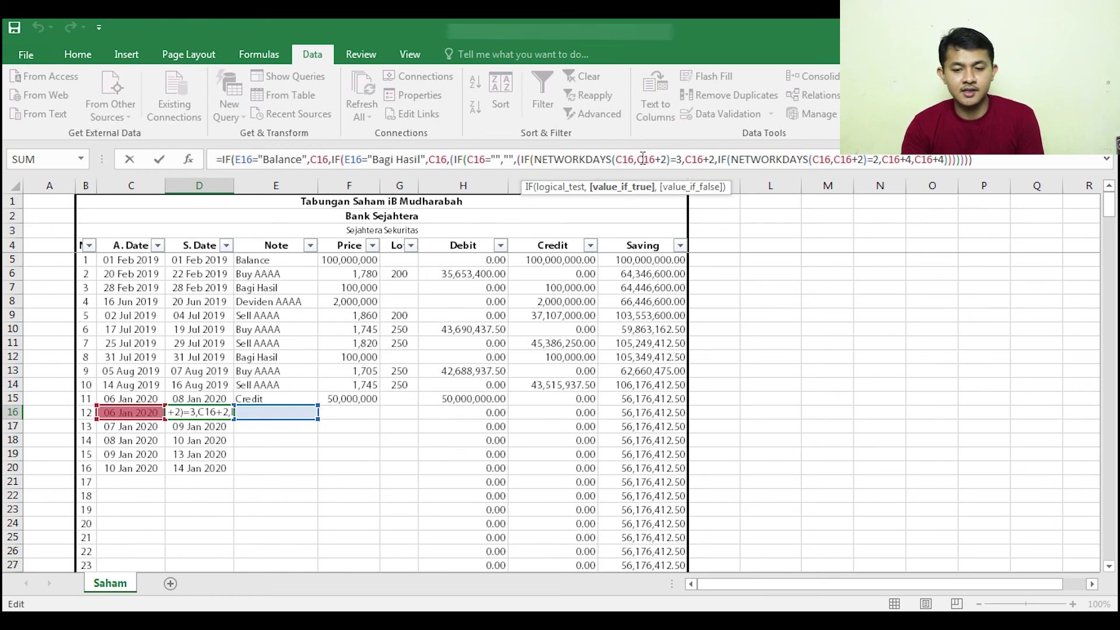
key("Return")
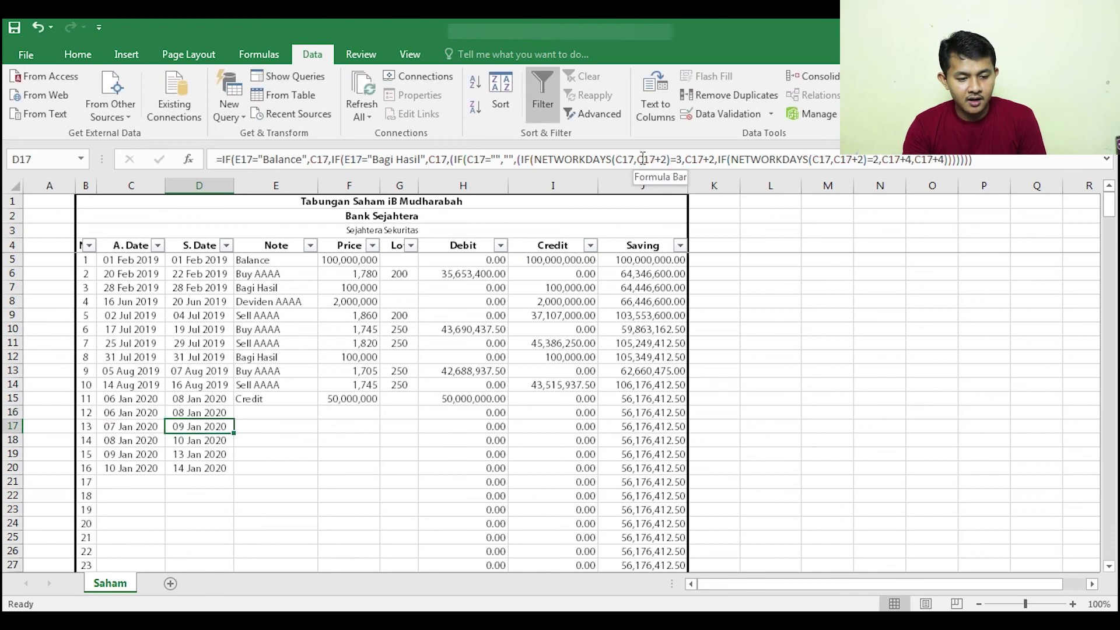
- Check that C17's date formula =C16+1 adds one day to the C16 trade date
key("Up")
key("Down")
key("Left")
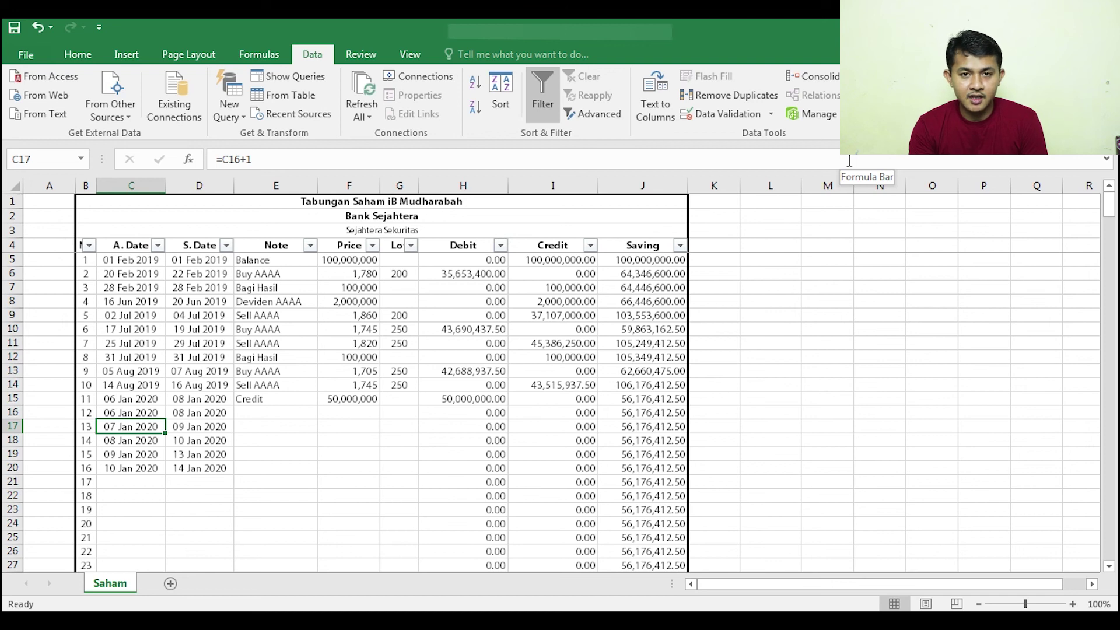
key("Down")
key("Up")
key("Up")
key("Right")
key("Left")
key("Right")
key("Down")
key("Left")
key("Right")
key("Left")
- Review D18's settlement formula and C19's =C18+1 date formula
key("Down")
key("Right")
key("Down")
key("Left")
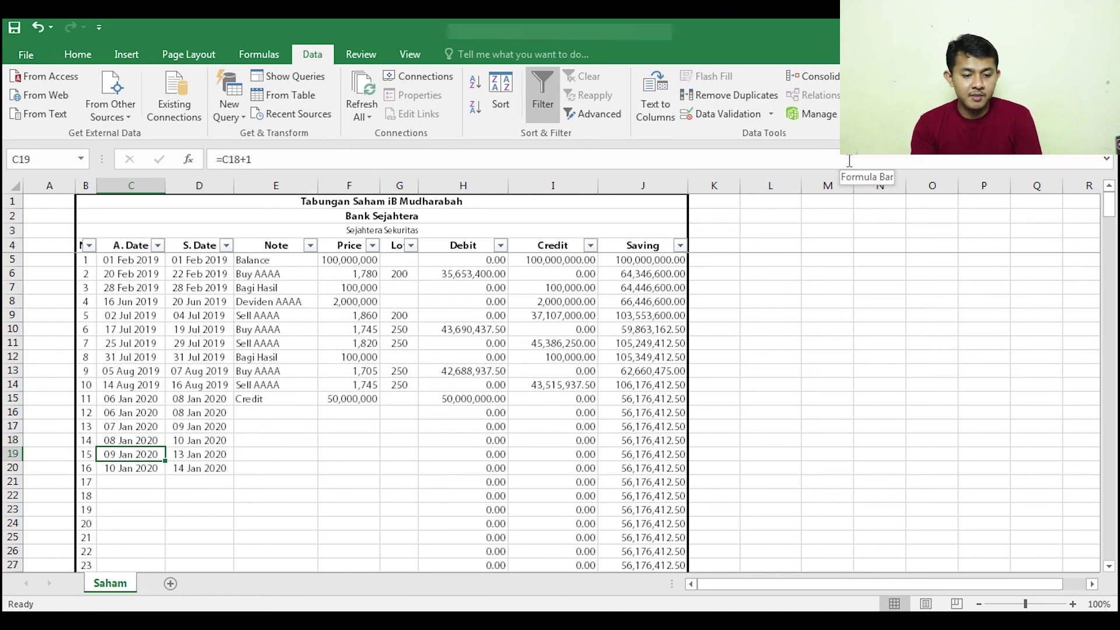
key("Right")
- Highlight D19's first NETWORKDAYS test, the three-working-day check returning C19+2
key("F2")
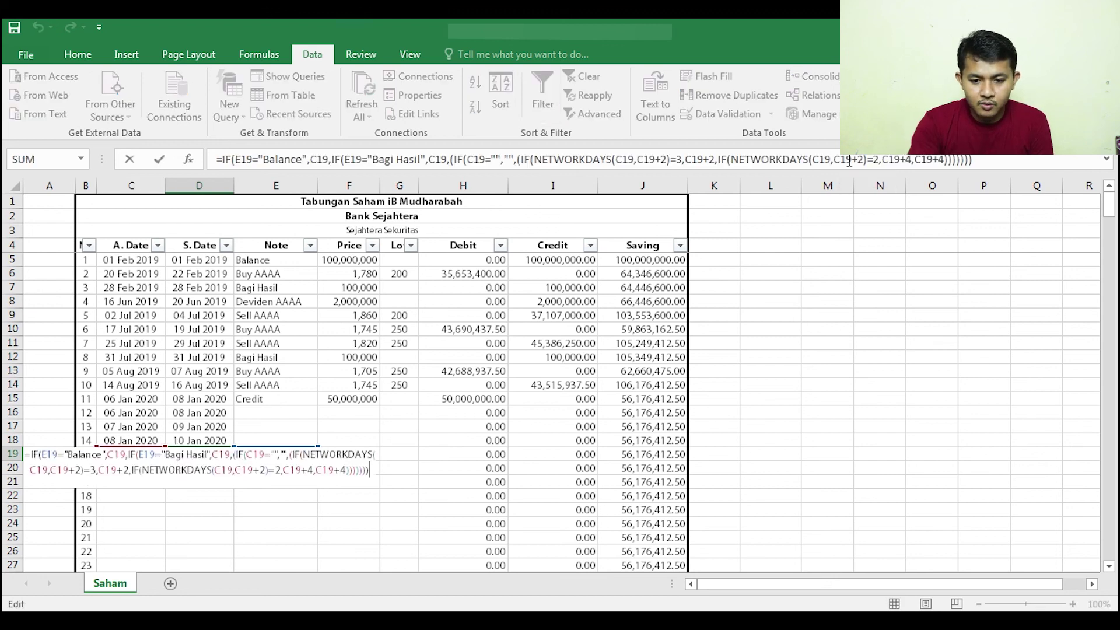
left_click(637, 162)
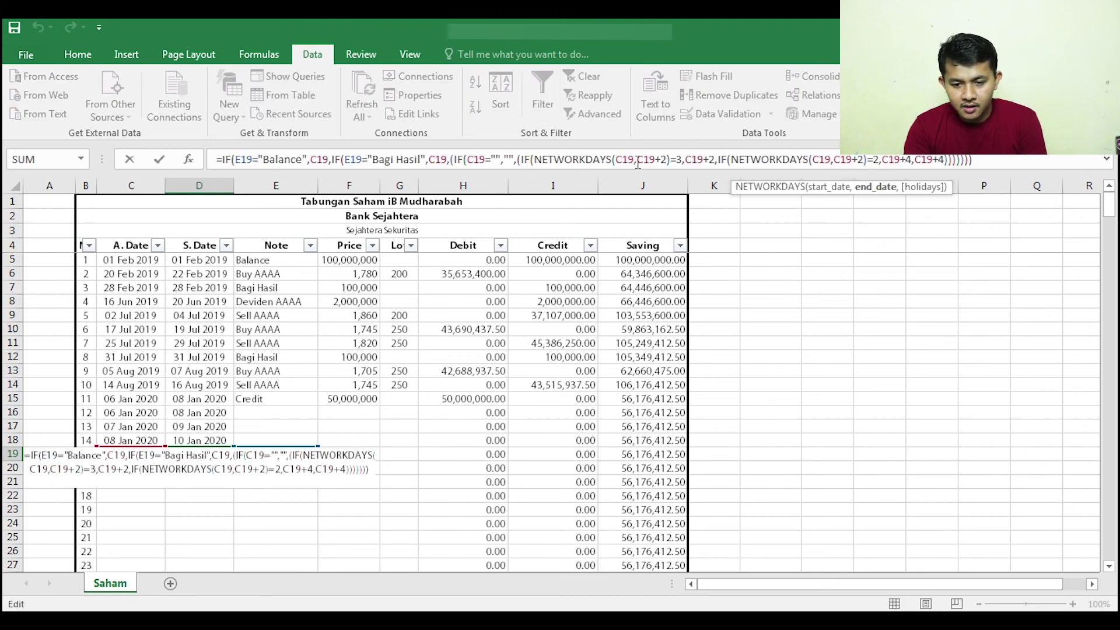
left_click(523, 159)
left_click_drag(572, 155, 882, 165)
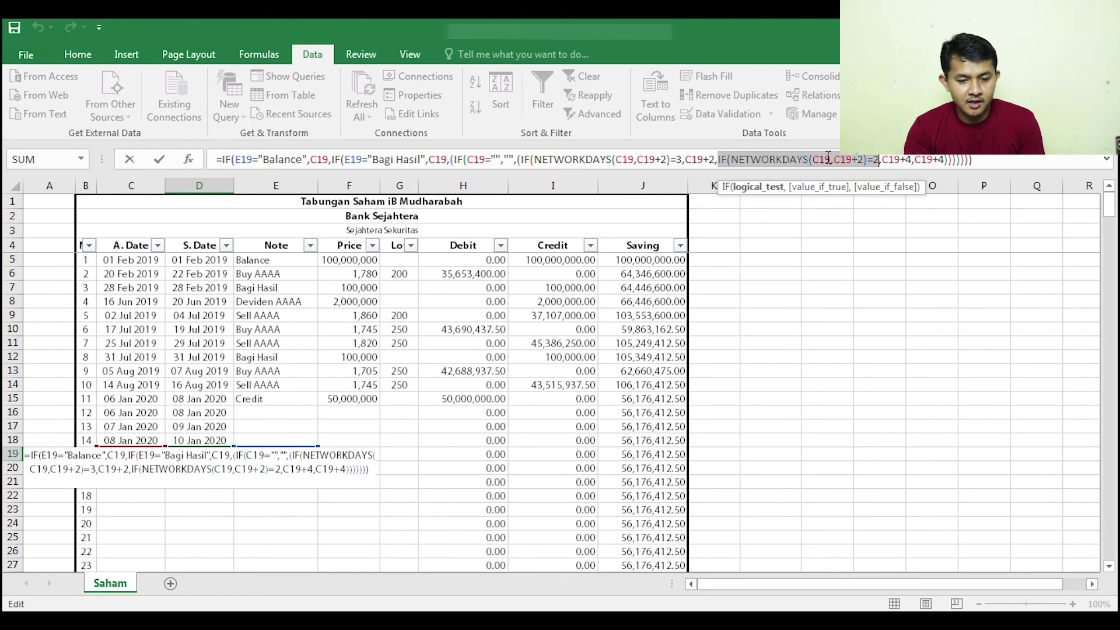
key("ctrl+Return")
- Step through D19's second check to the C19+4 weekend result, giving 13 Jan 2020
left_click(828, 160)
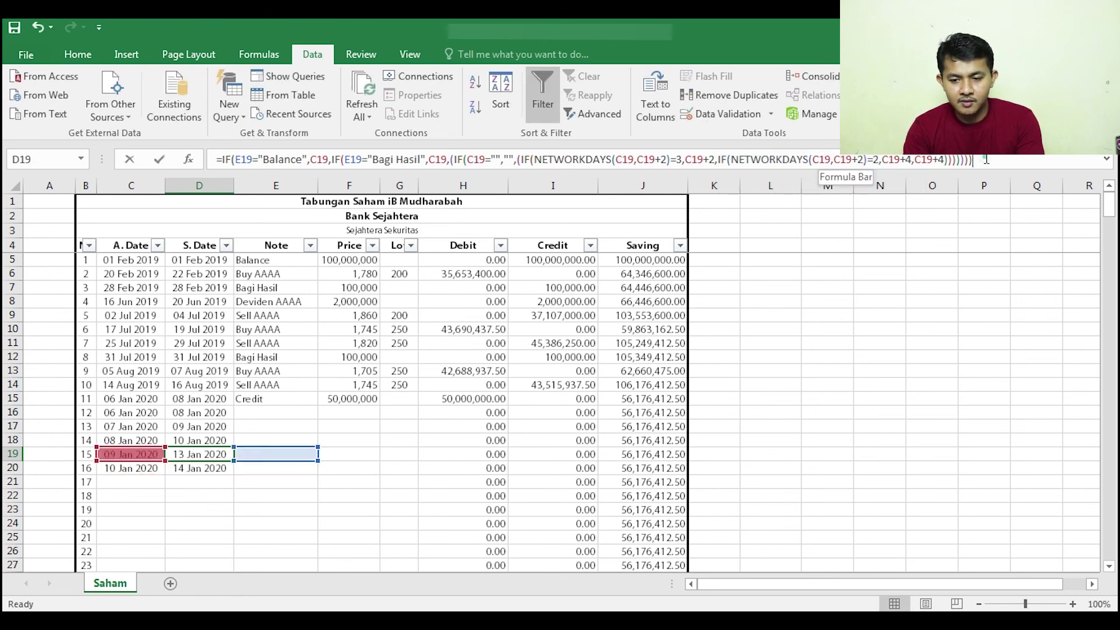
left_click(987, 159)
key("Left")
key("Left")
key("Left")
key("Left")
key("Left")
key("Left")
key("Left")
key("Left")
key("Left")
key("Left")
key("Left")
key("Left")
key("Right")
key("Right")
key("Right")
key("Right")
key("Right")
key("Right")
key("Right")
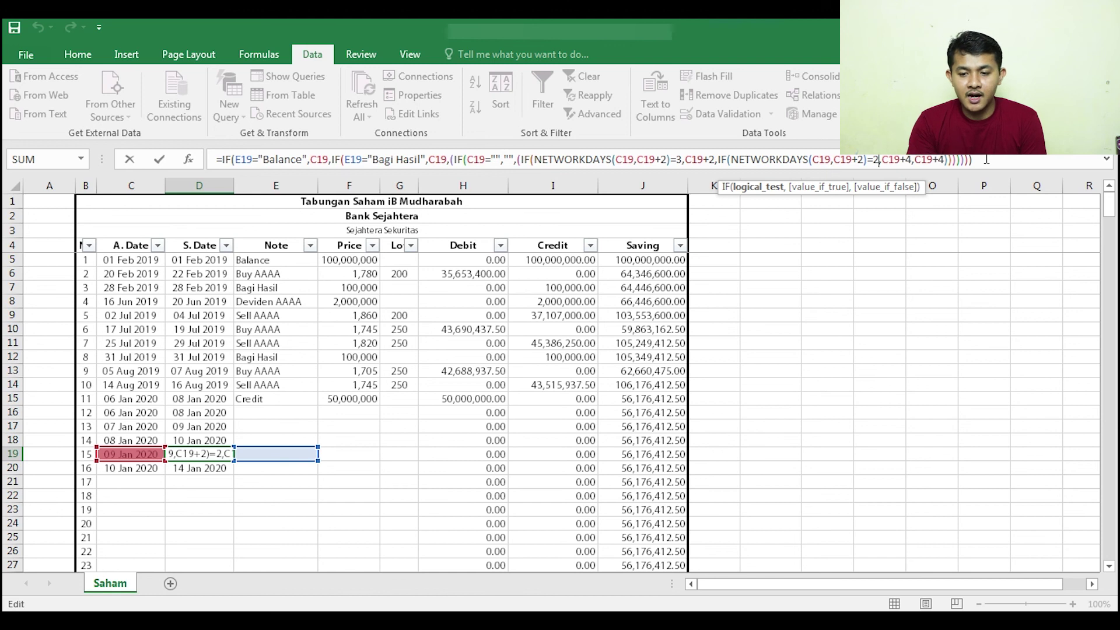
key("Right")
key("Right")
key("Right")
key("Right")
key("Right")
key("Right")
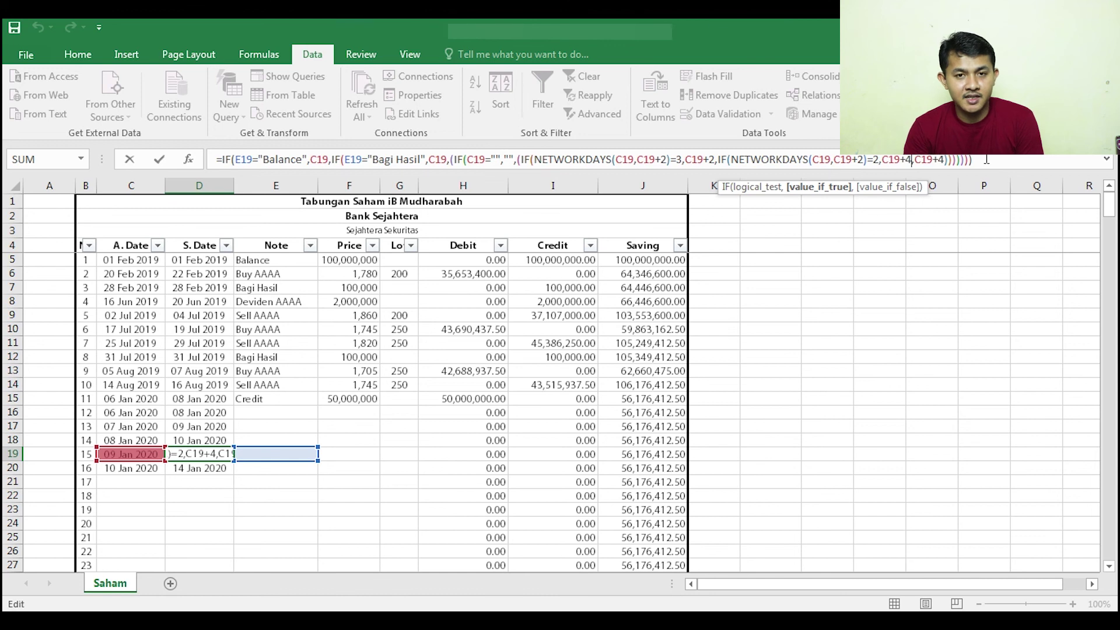
key("ctrl+Return")
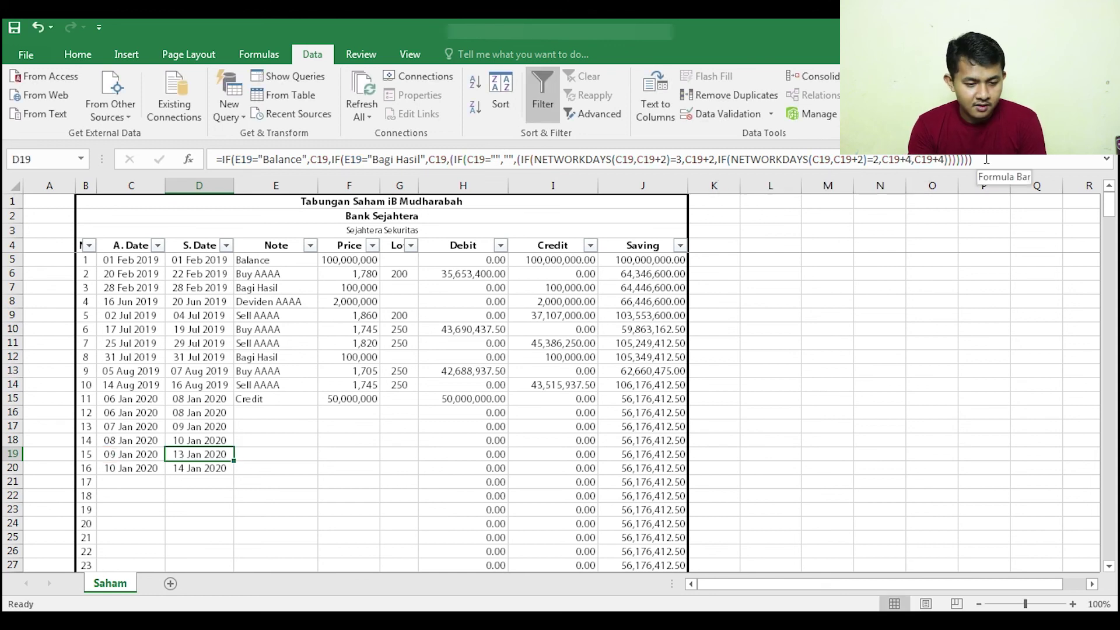
- Walk through D20's nested NETWORKDAYS checks to its C20+4 fallback, giving 14 Jan 2020
key("Down")
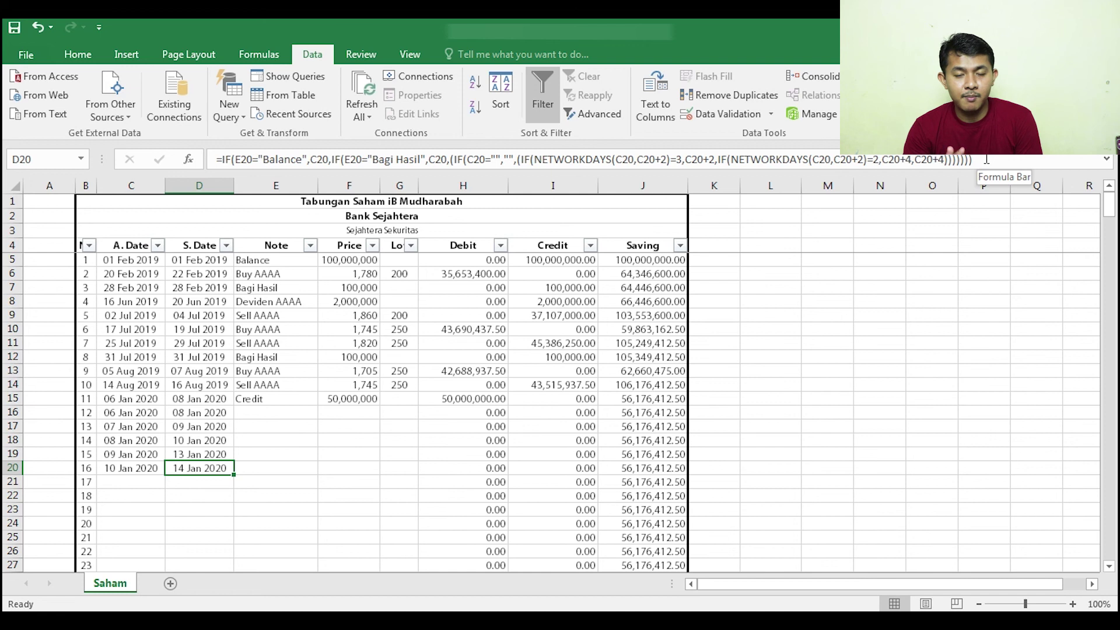
left_click(986, 160)
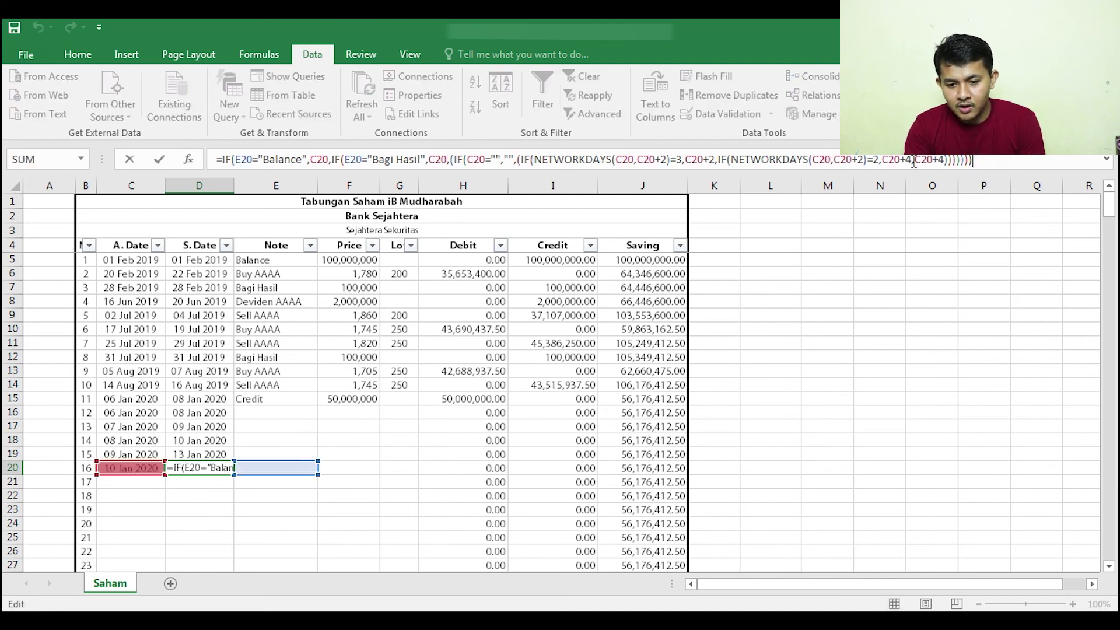
left_click_drag(522, 160, 902, 161)
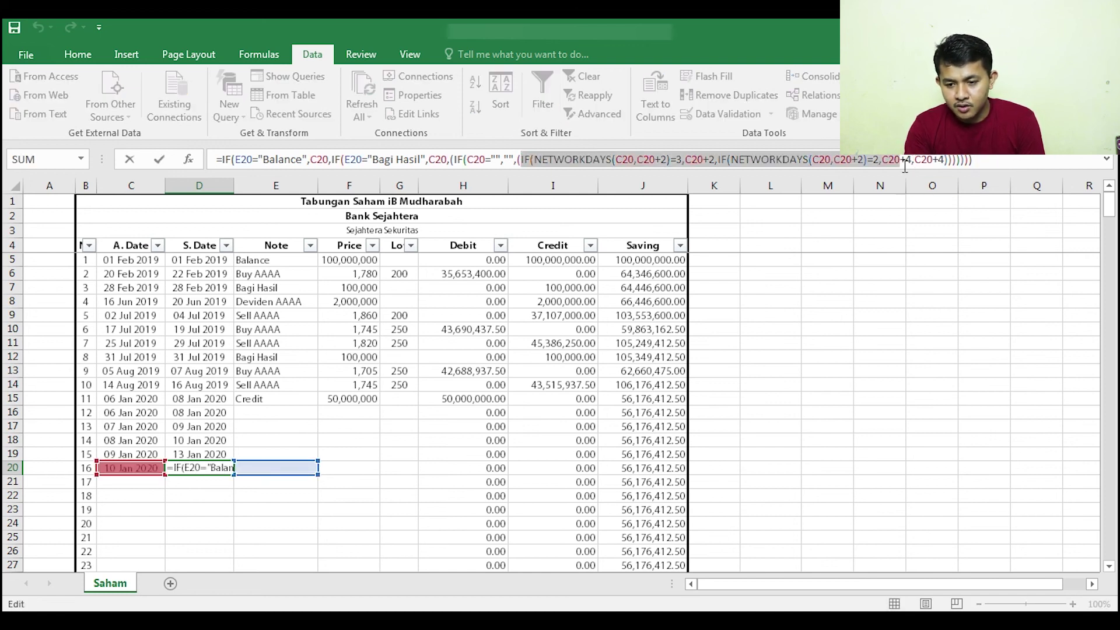
left_click(936, 160)
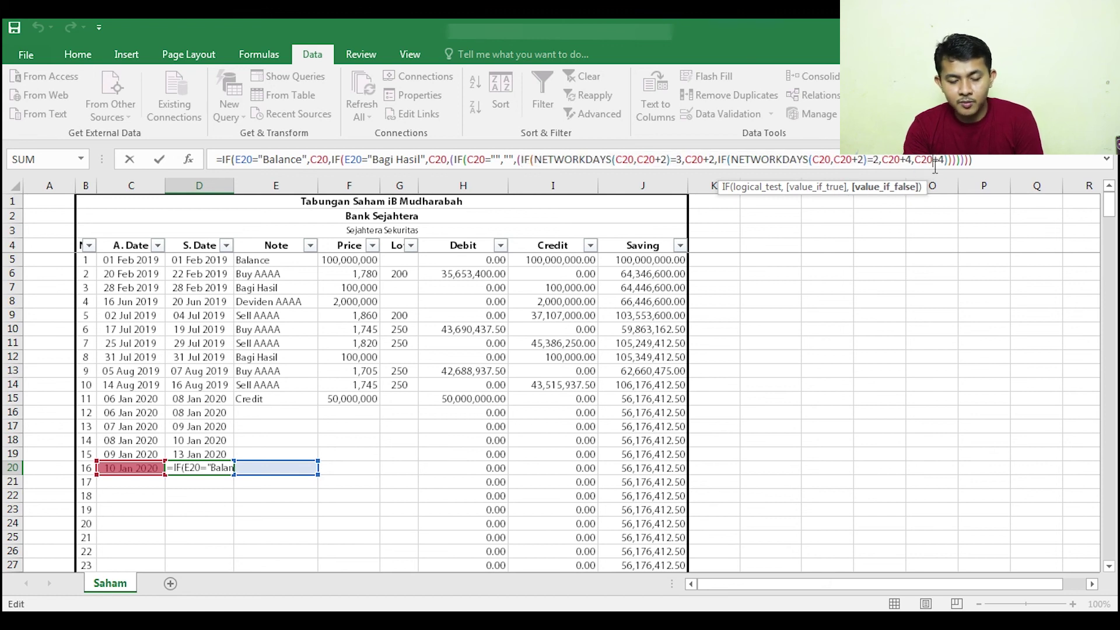
key("Return")
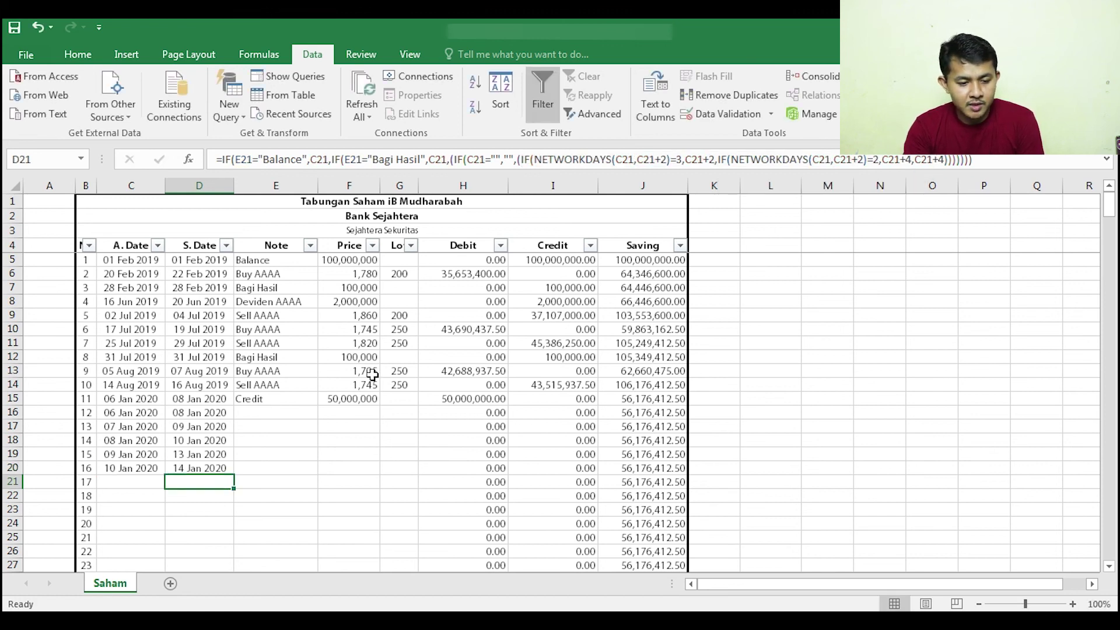
key("Up")
key("Left")
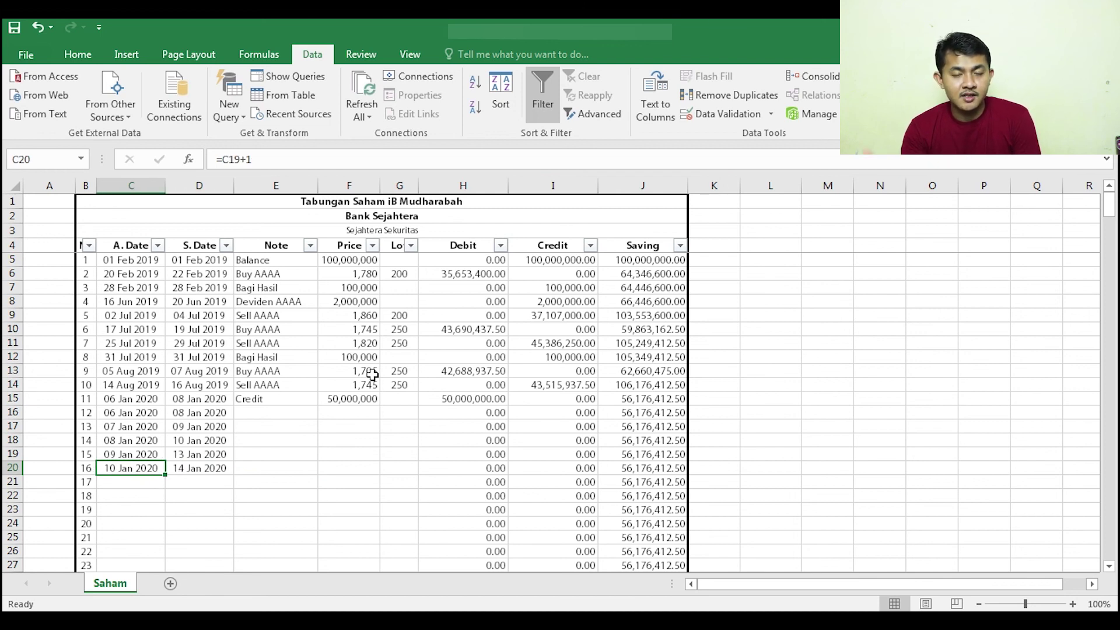
key("Right")
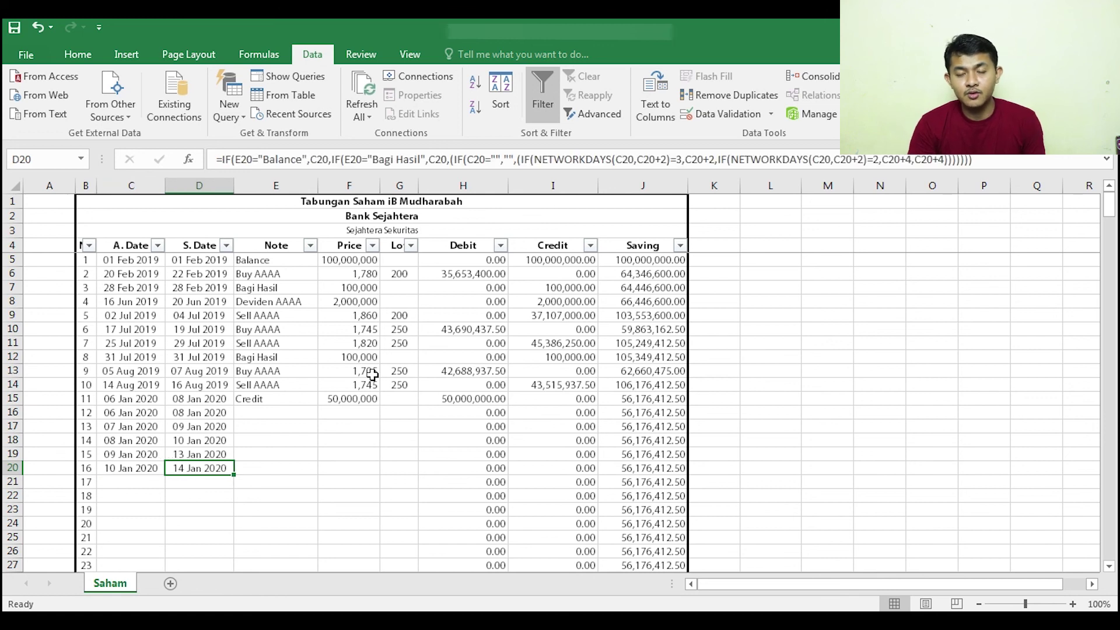